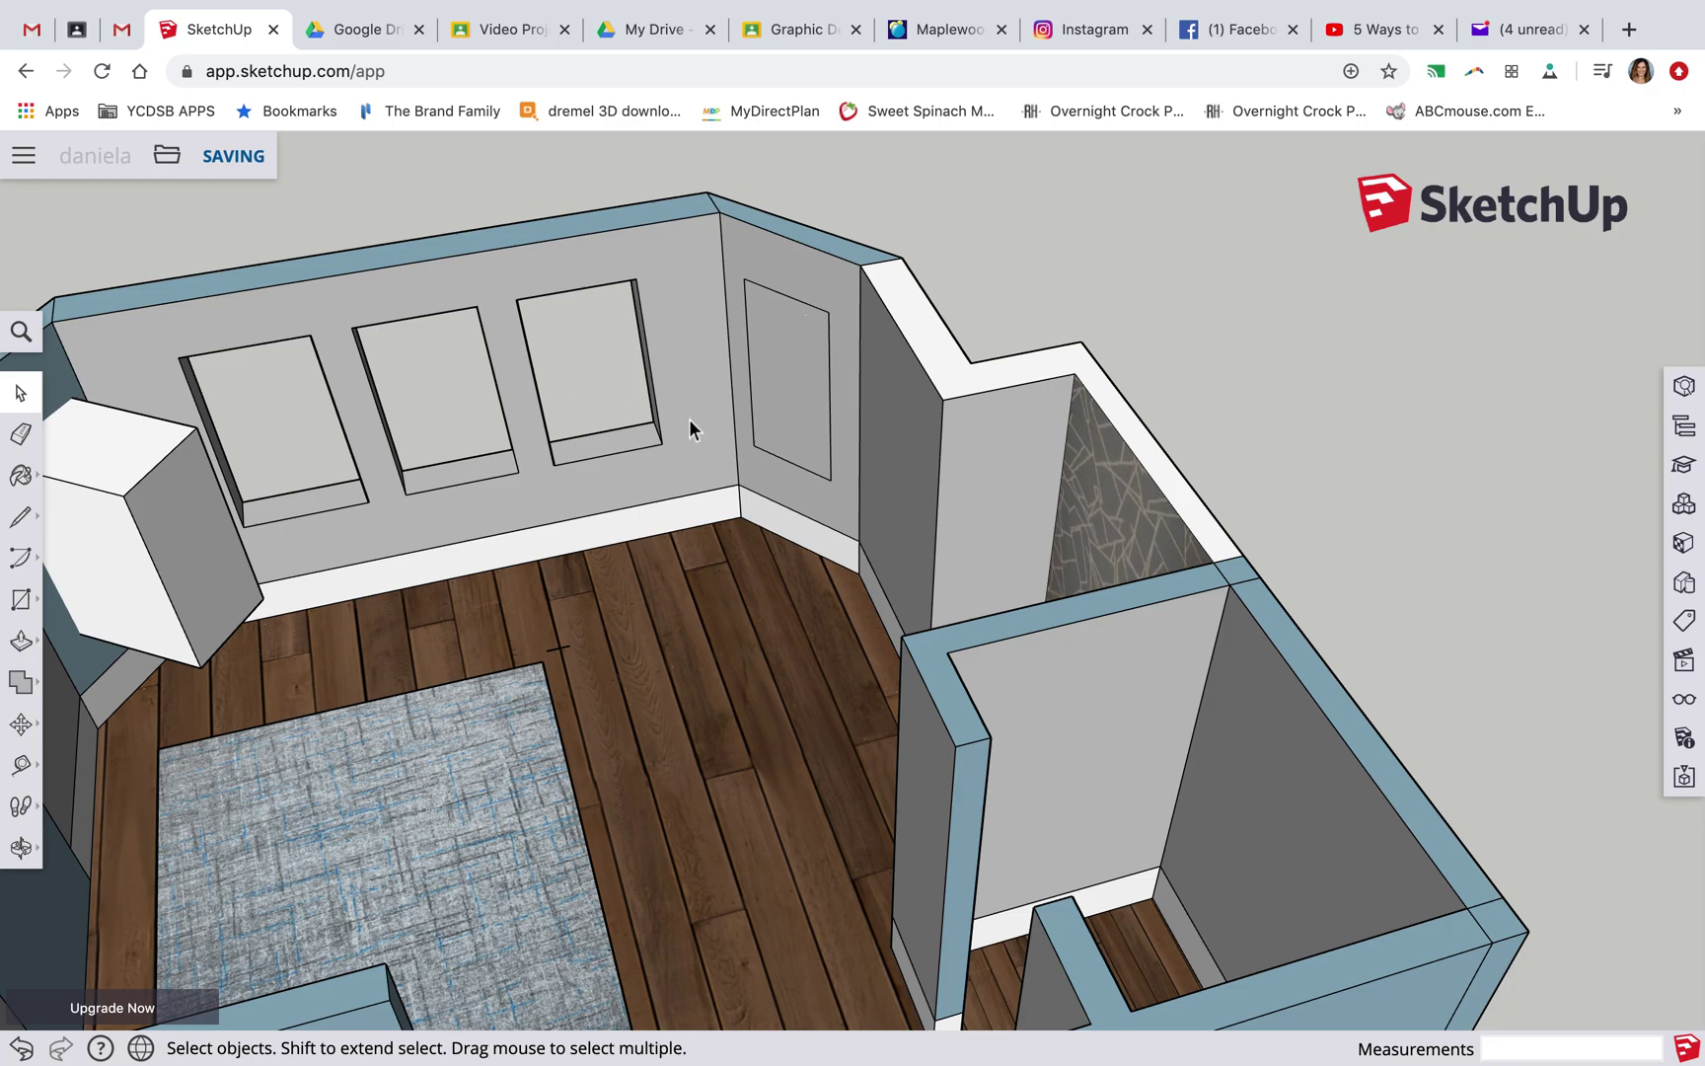
Push the window rectangle on the short angled wall about 5 7/8" through the wall's thickness to open it
{"action": "left_click", "coordinate": [30, 653]}
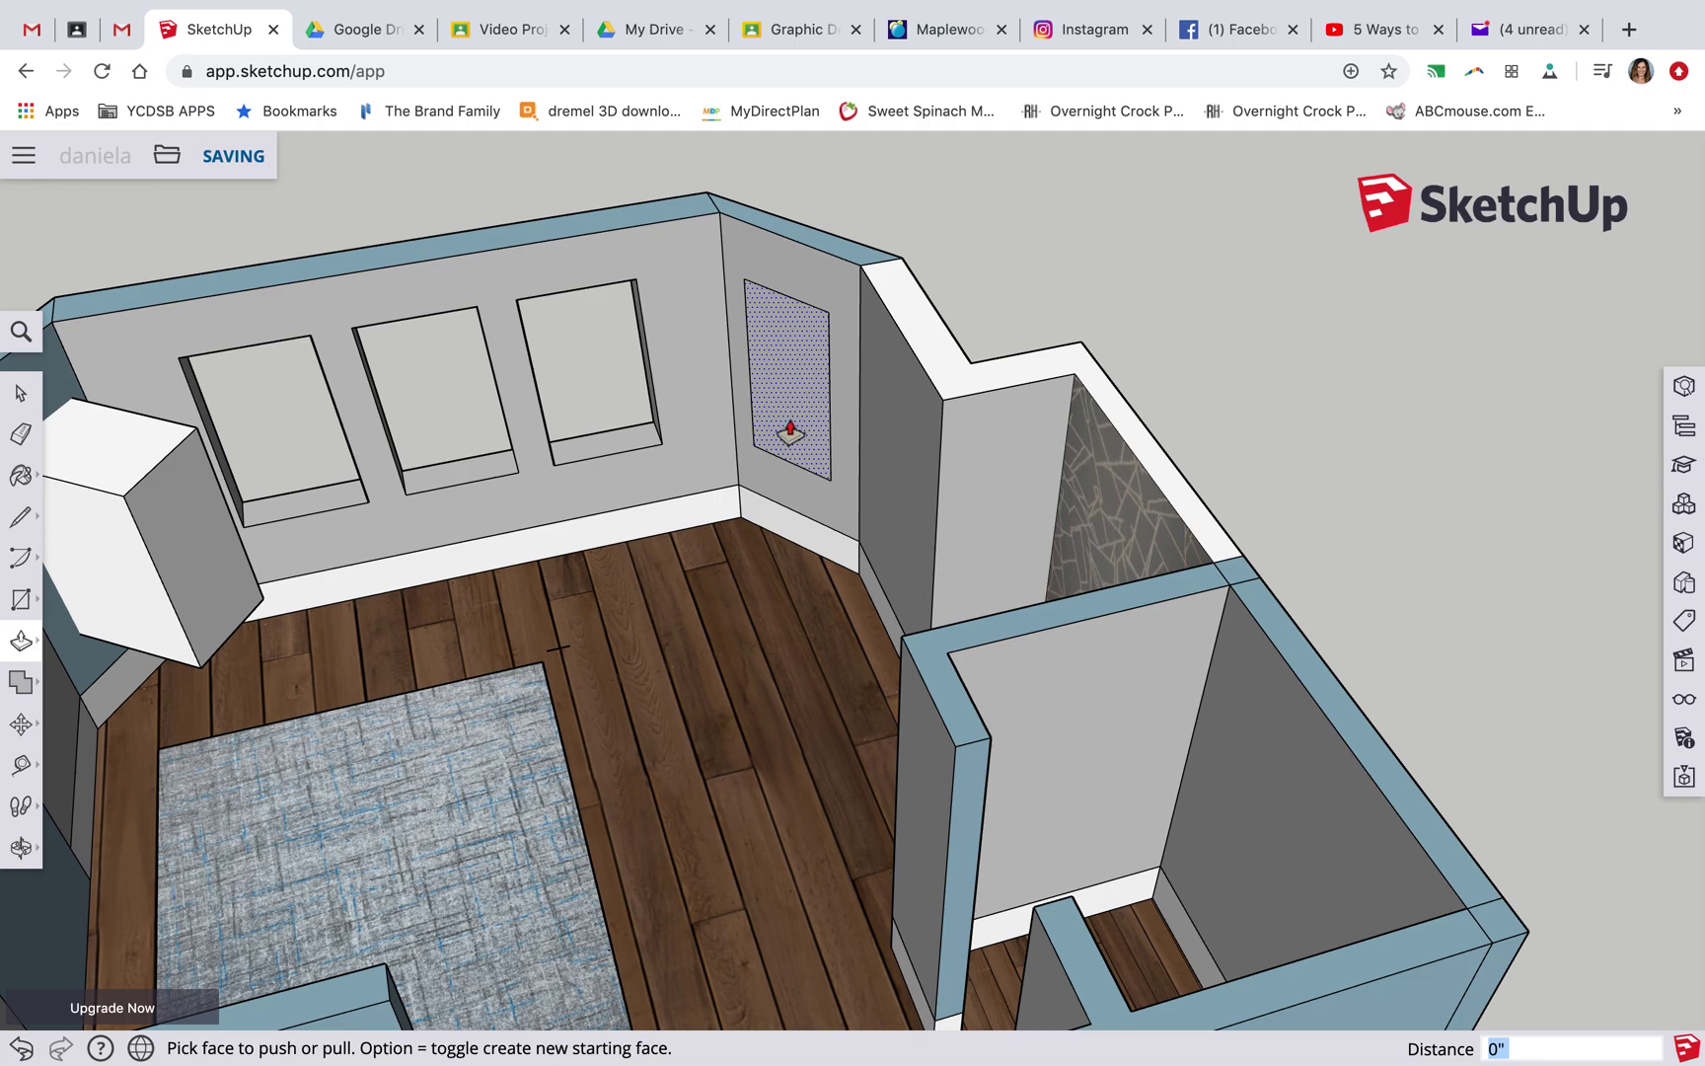
{"action": "left_click", "coordinate": [781, 424]}
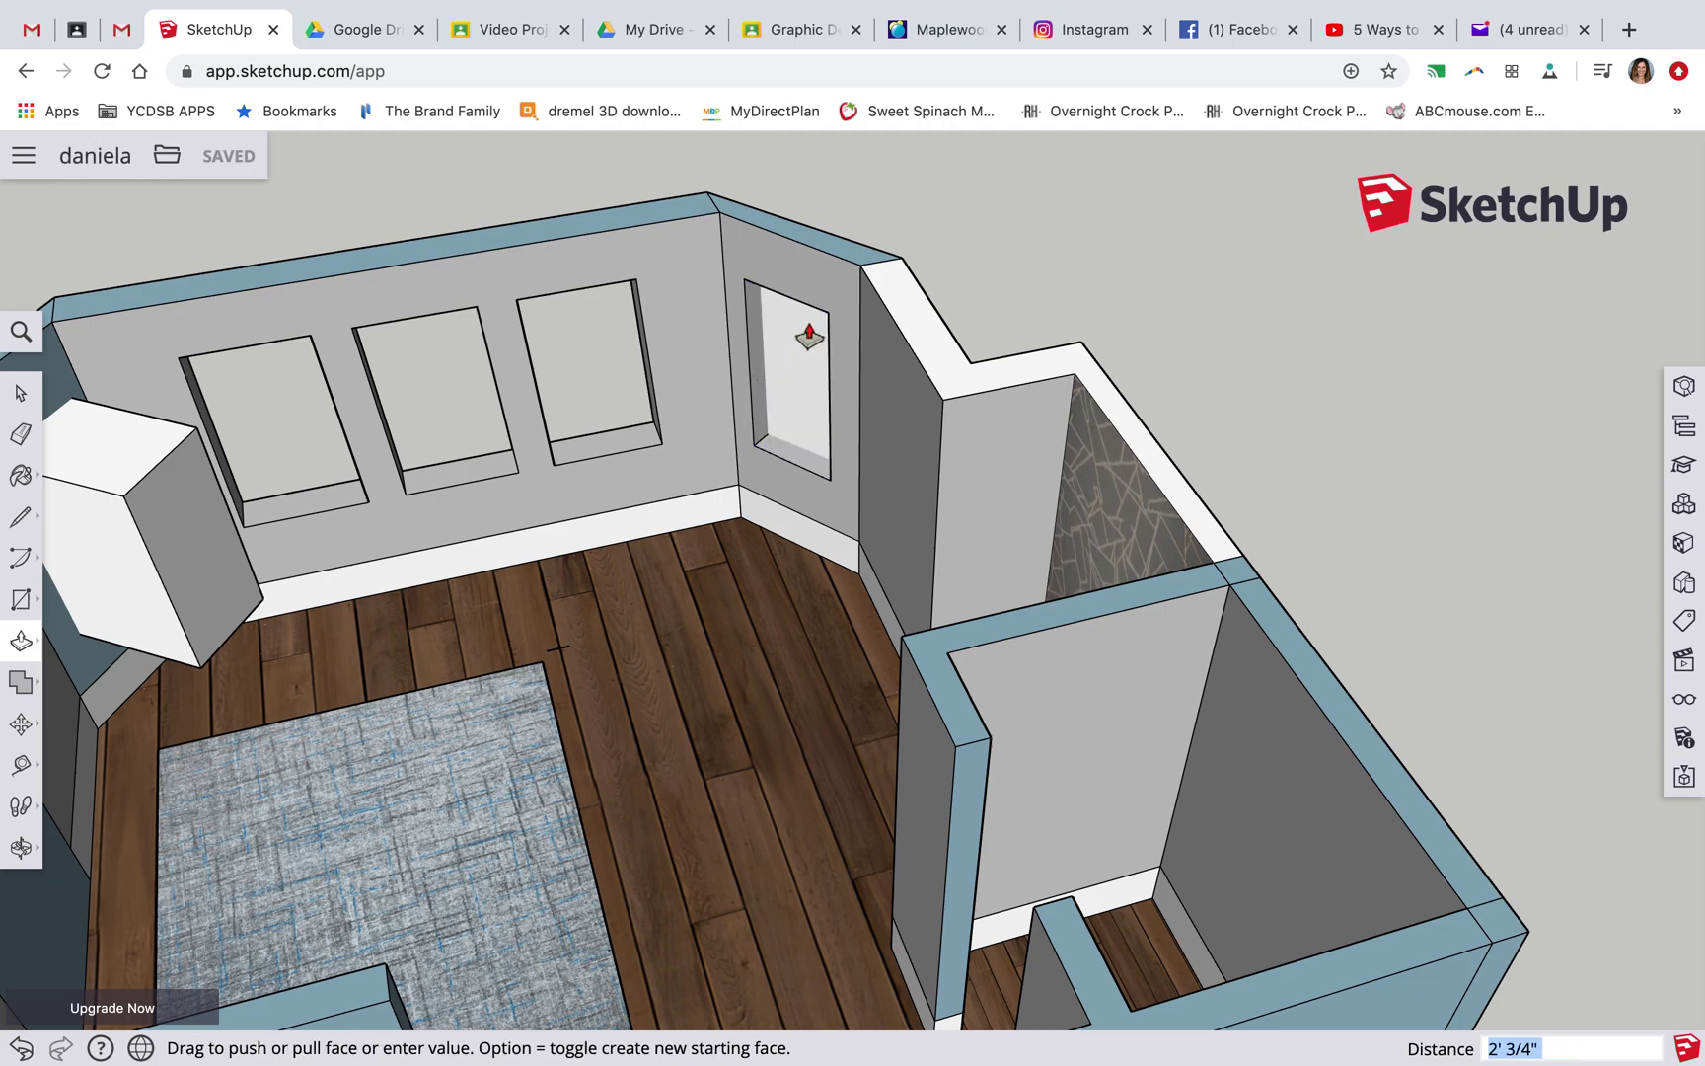
{"action": "left_click", "coordinate": [738, 209]}
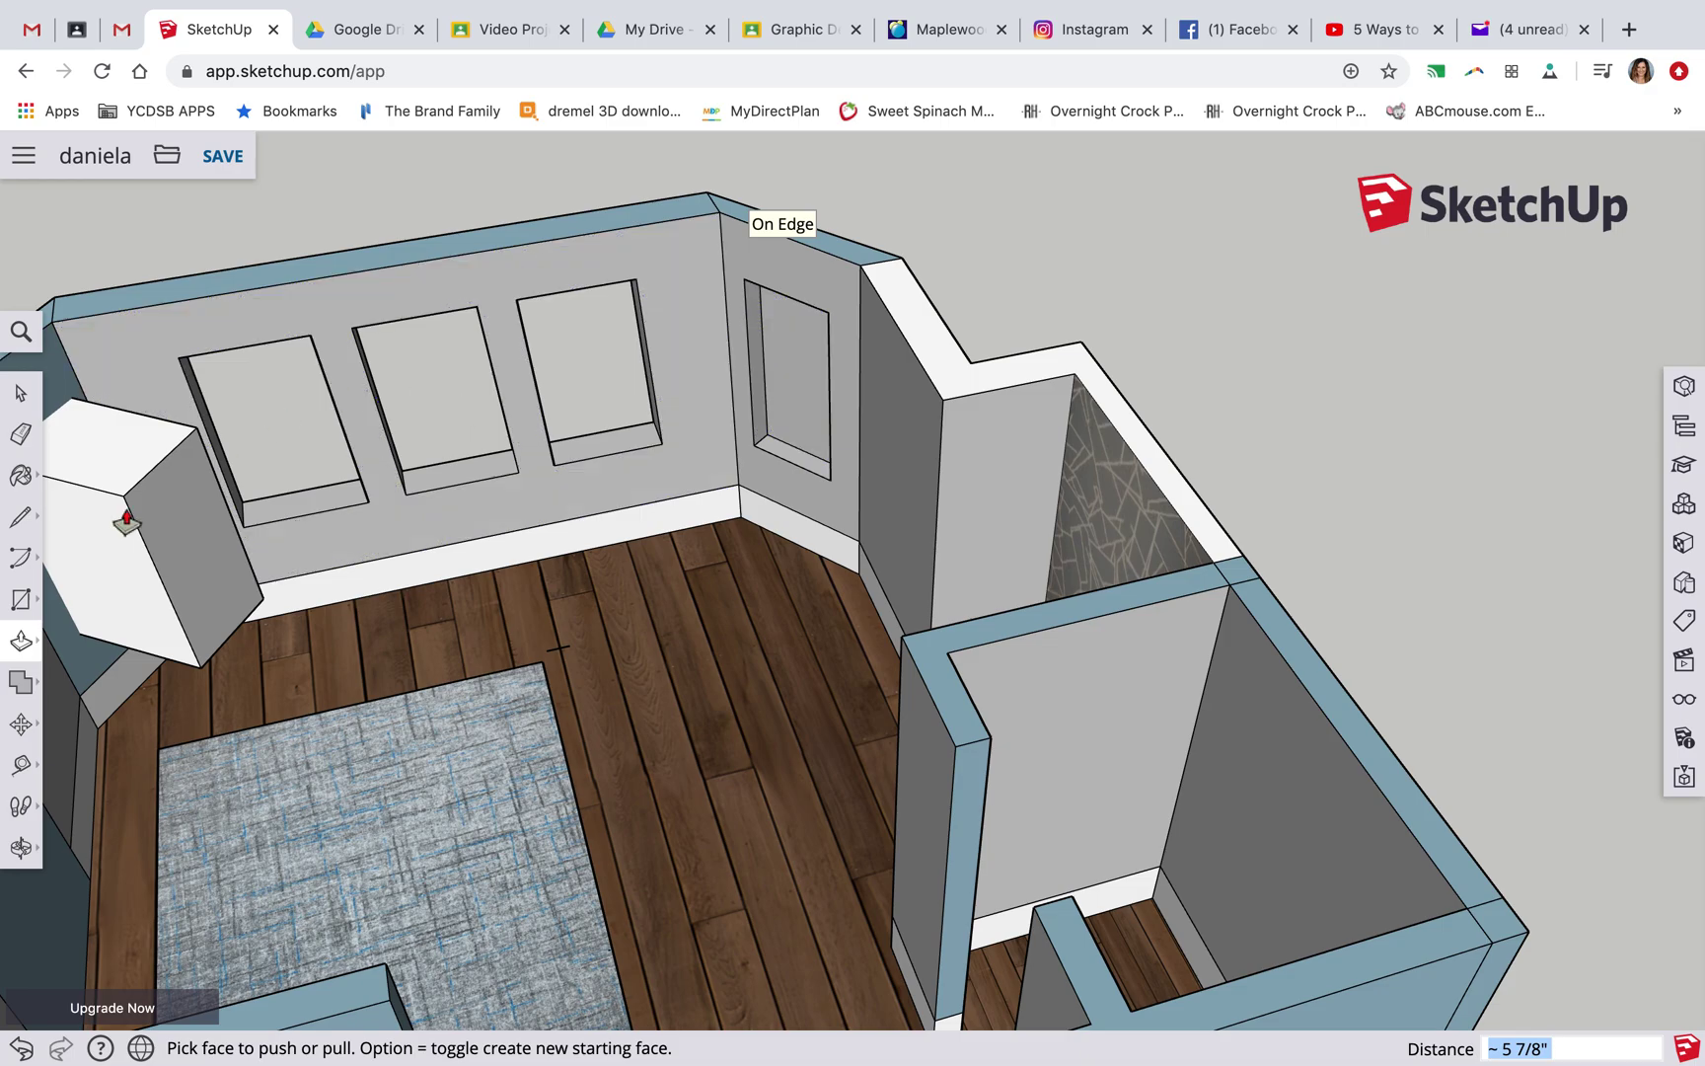
Examine the new window opening in the short angled wall from several viewpoints above the room
{"action": "left_click", "coordinate": [20, 847]}
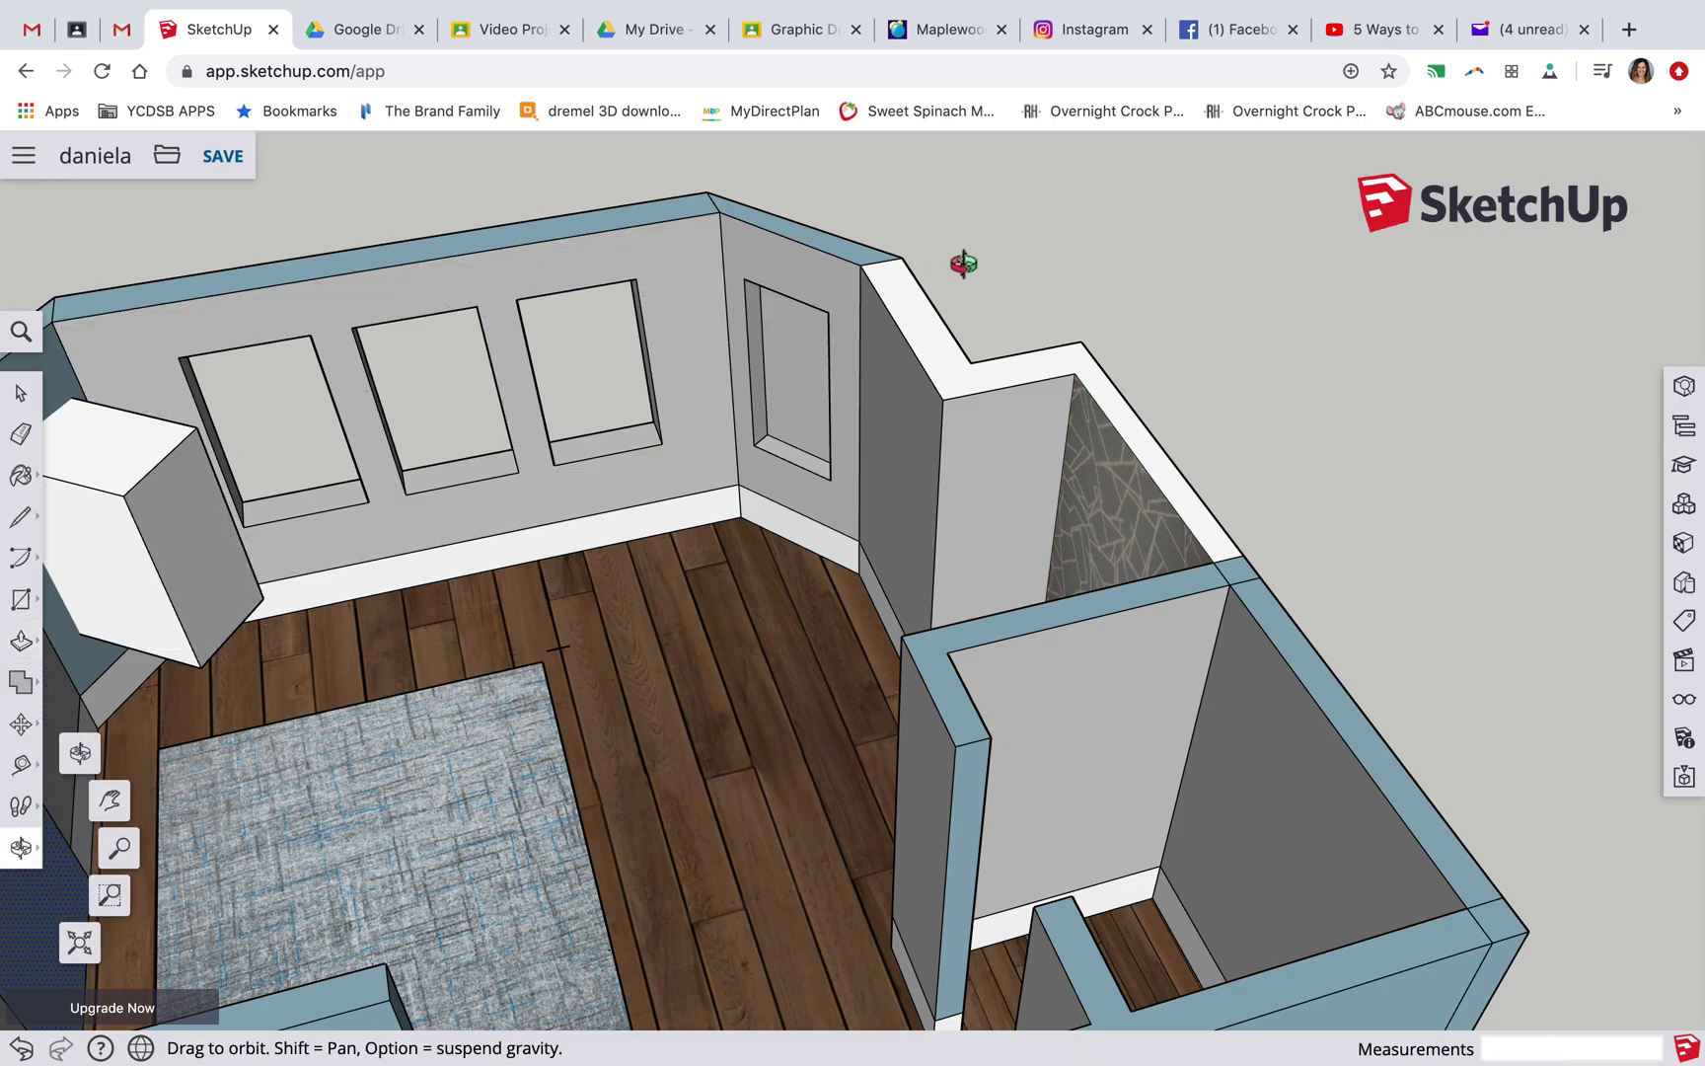
{"action": "left_click_drag", "start_coordinate": [962, 264], "coordinate": [689, 441]}
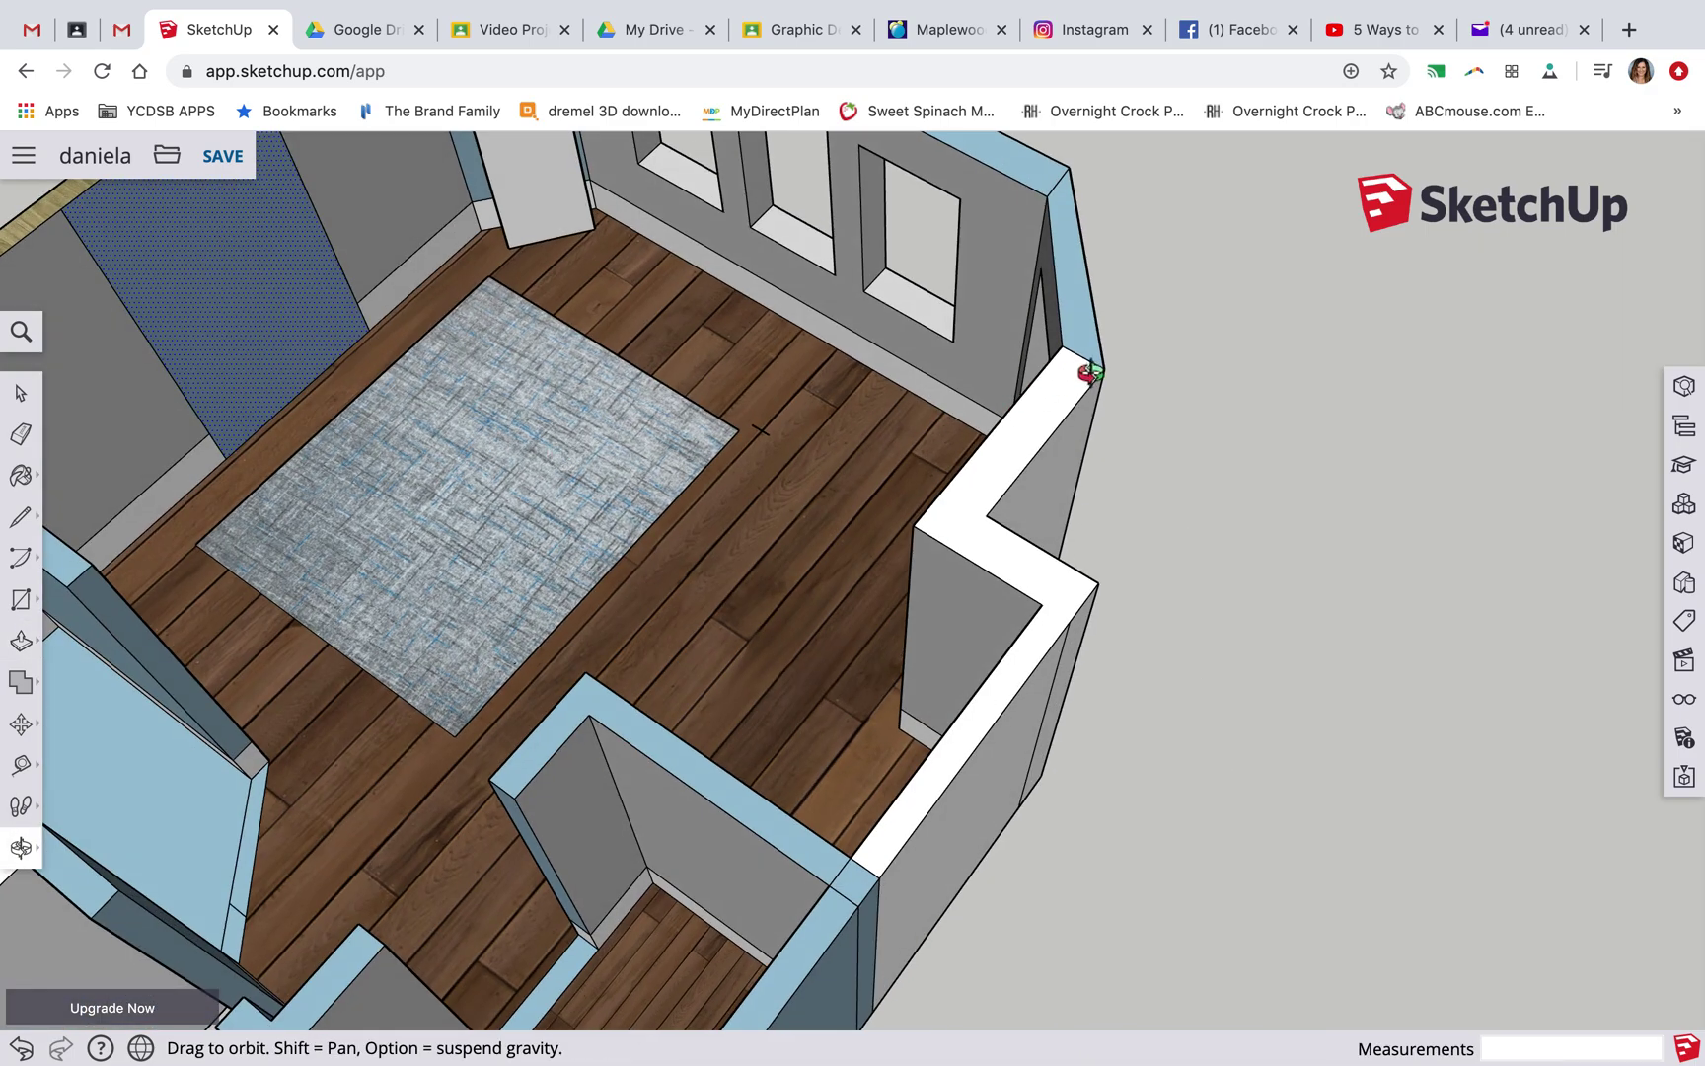
{"action": "left_click_drag", "start_coordinate": [1283, 377], "coordinate": [1095, 434]}
{"action": "left_click", "coordinate": [20, 393]}
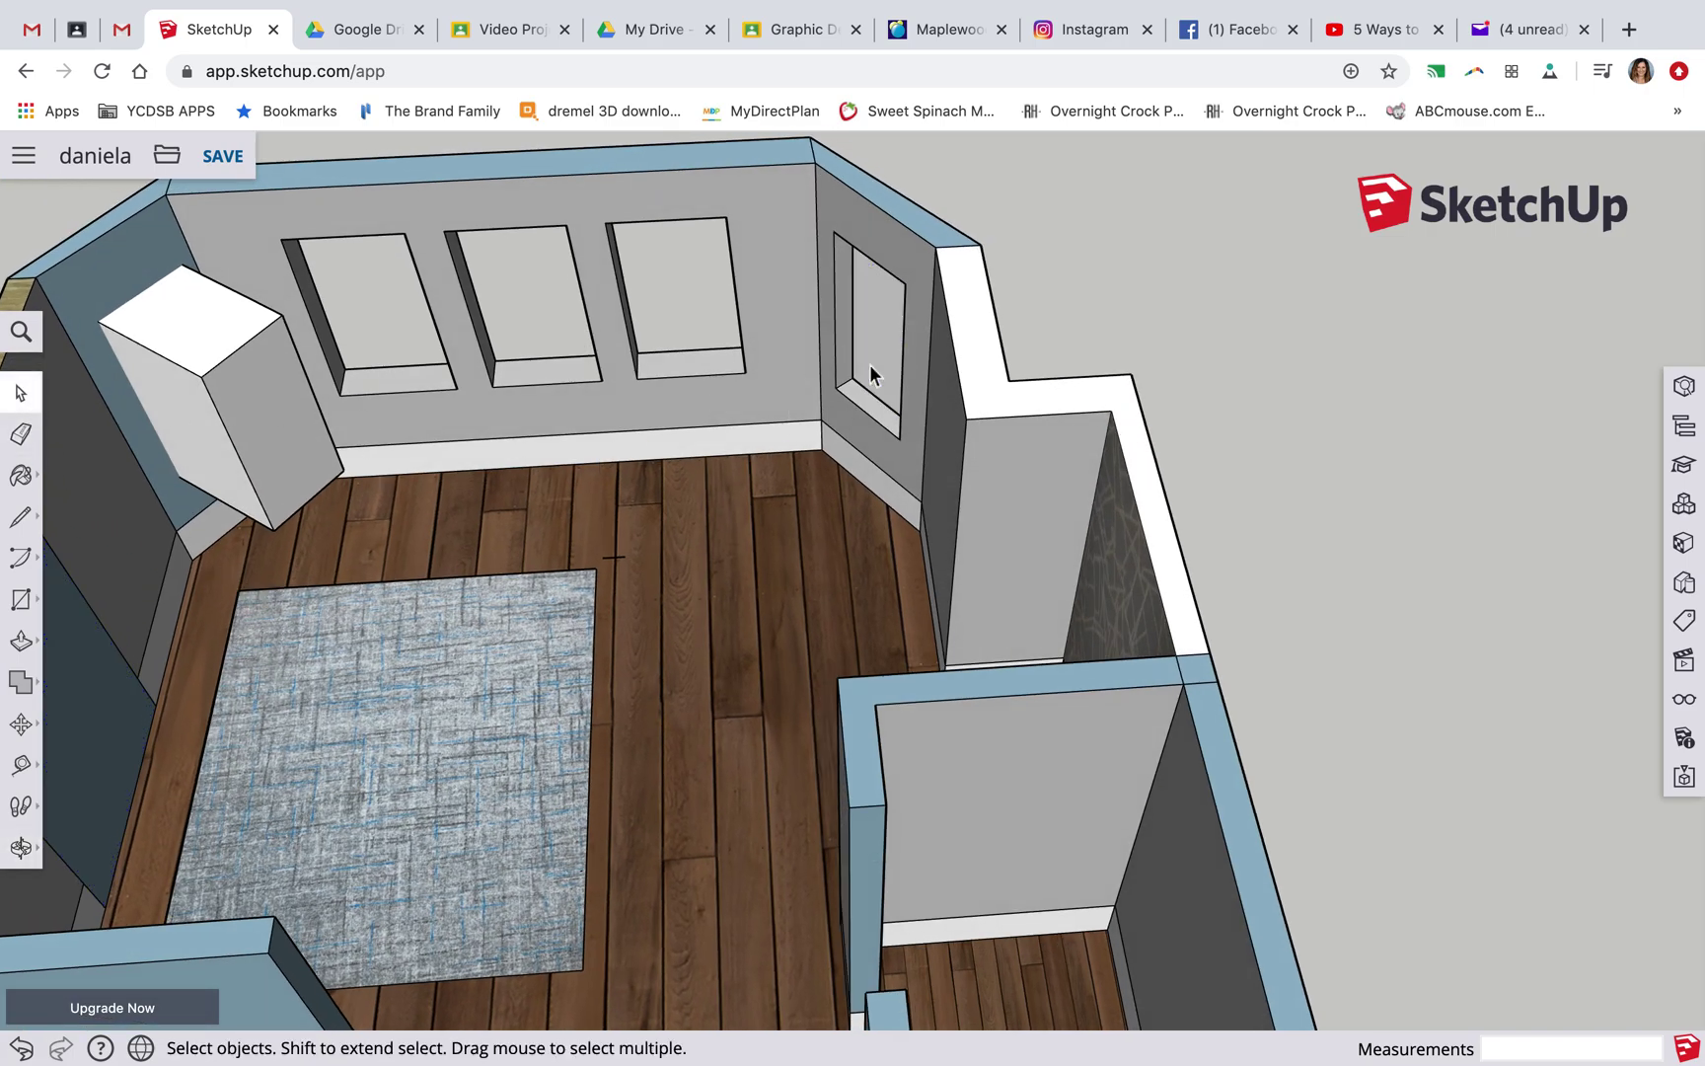
{"action": "left_click", "coordinate": [21, 847]}
{"action": "left_click_drag", "start_coordinate": [1037, 237], "coordinate": [761, 354]}
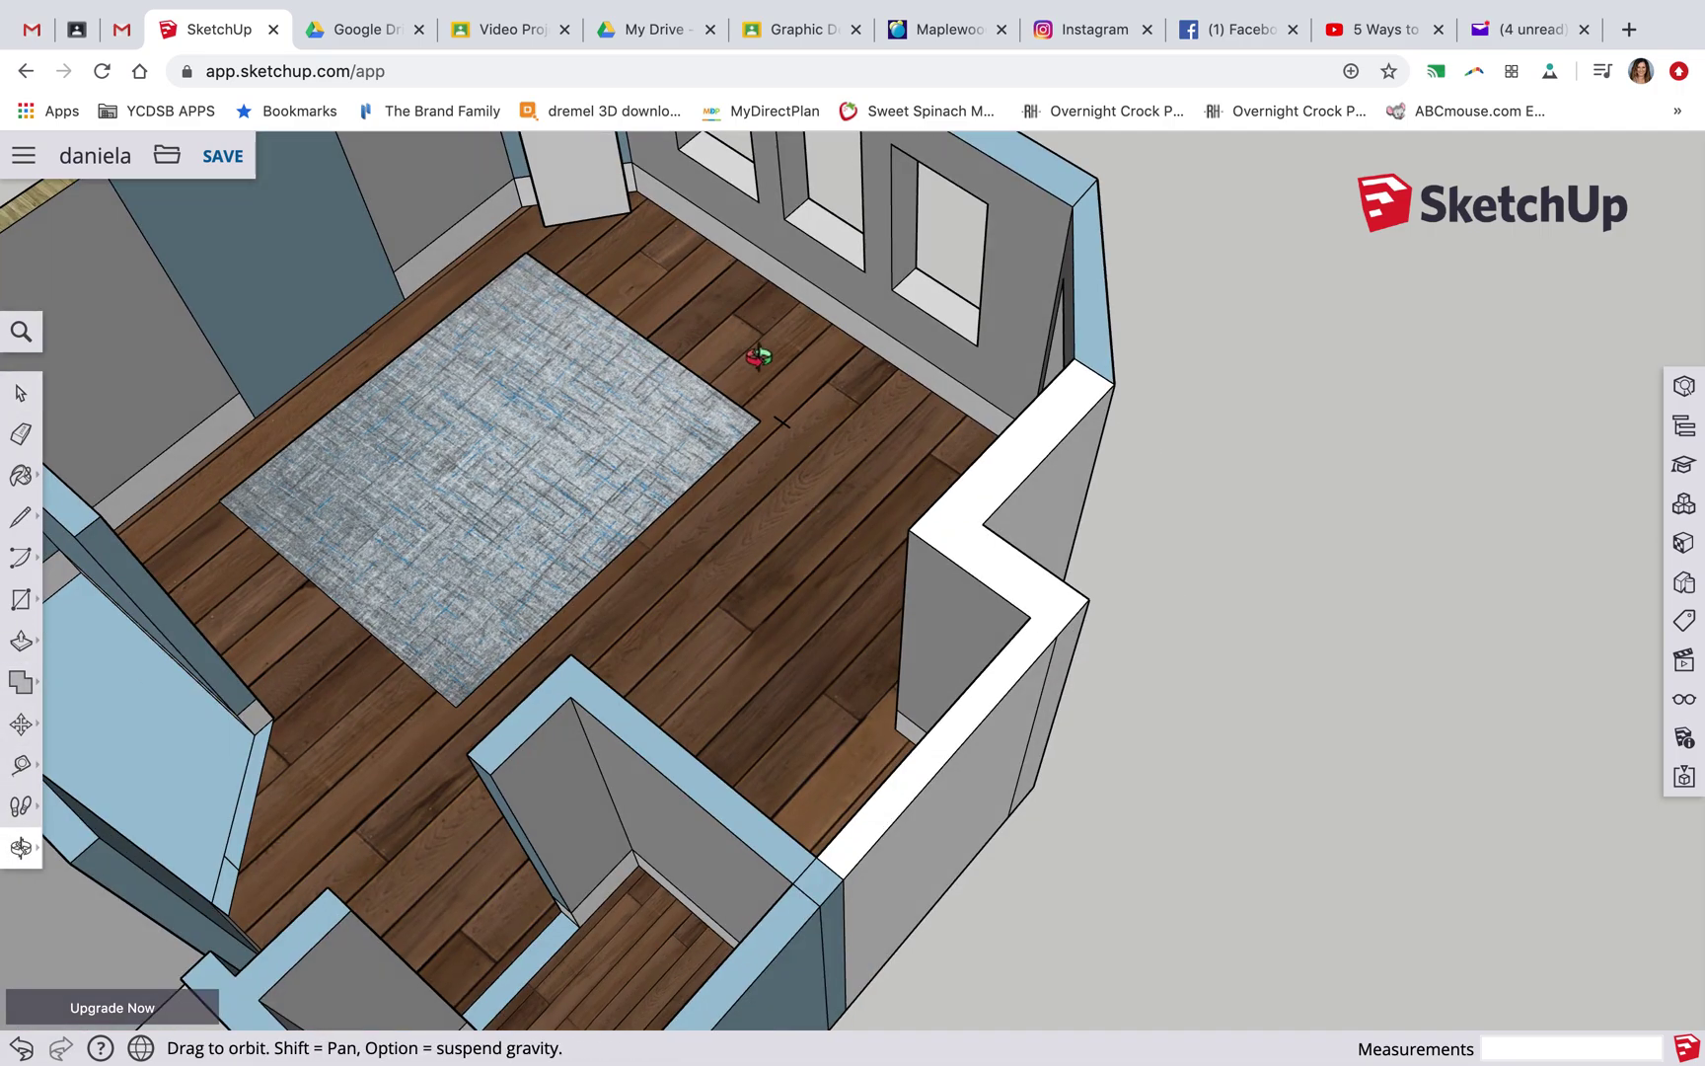
{"action": "left_click_drag", "start_coordinate": [1286, 407], "coordinate": [1134, 506]}
{"action": "left_click_drag", "start_coordinate": [883, 395], "coordinate": [788, 357]}
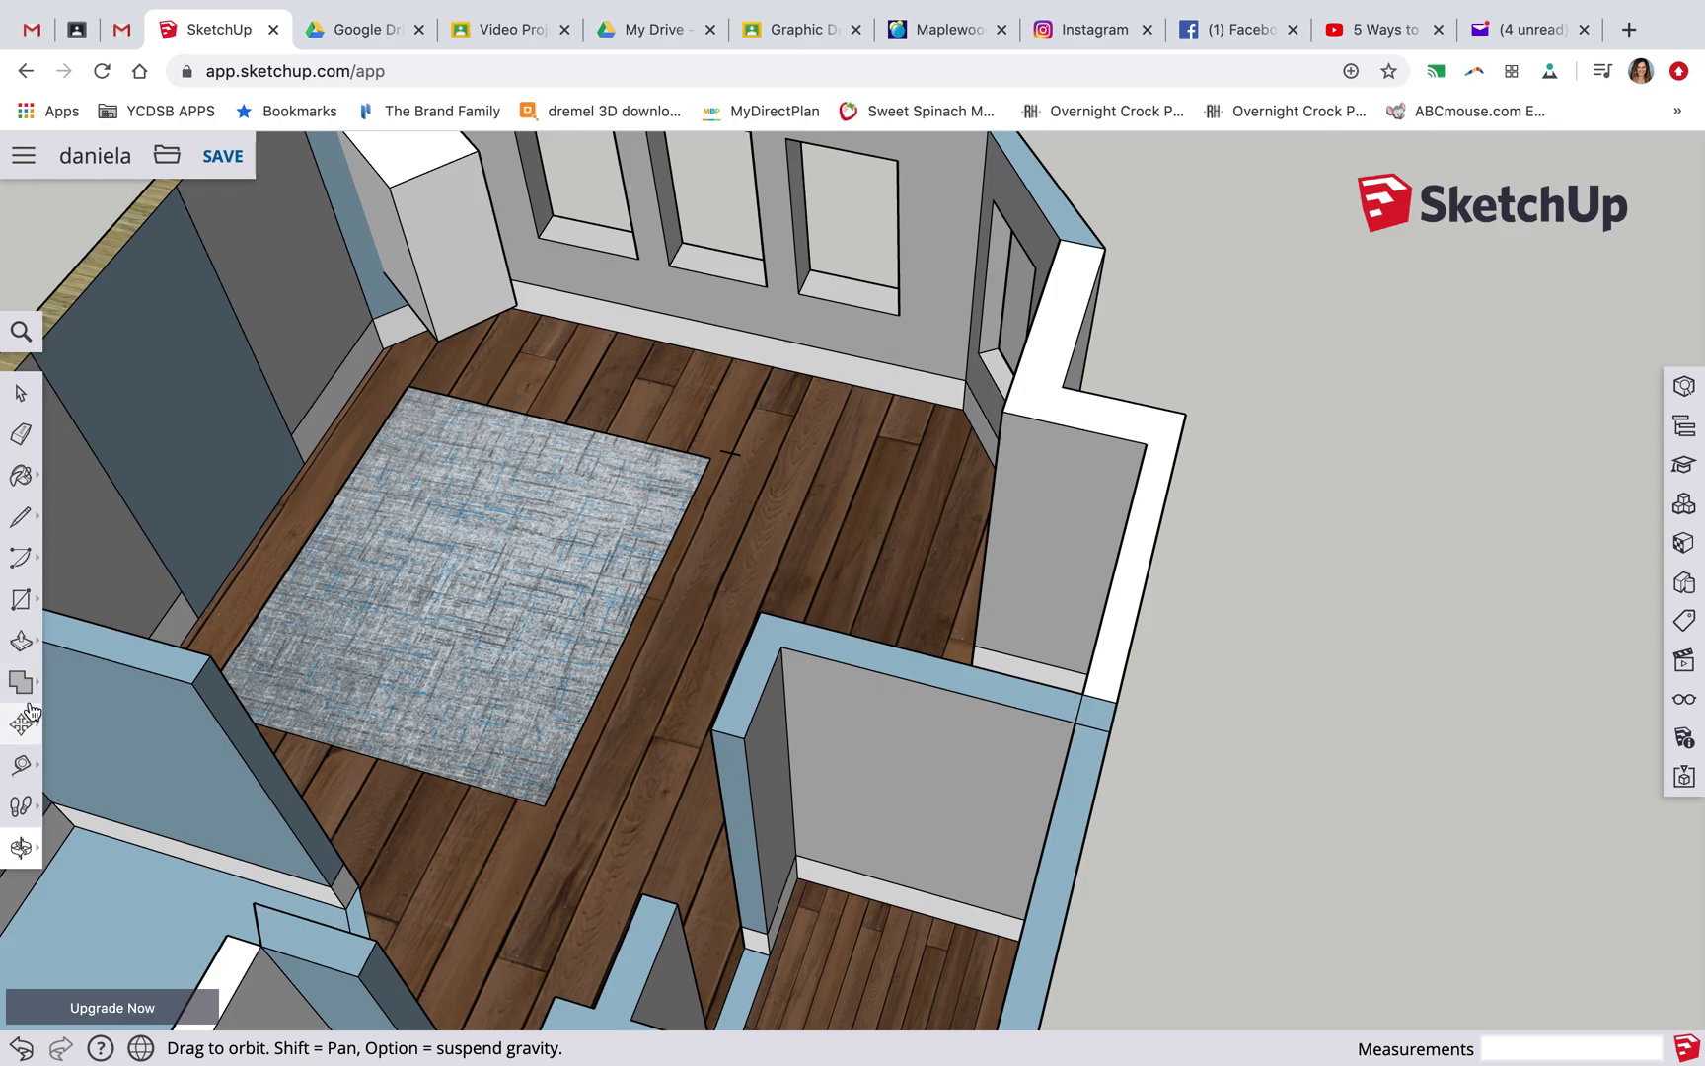
Inspect the white box protruding from the opposite angled wall from outside the building
{"action": "left_click_drag", "start_coordinate": [381, 252], "coordinate": [307, 636]}
{"action": "left_click_drag", "start_coordinate": [260, 782], "coordinate": [537, 824]}
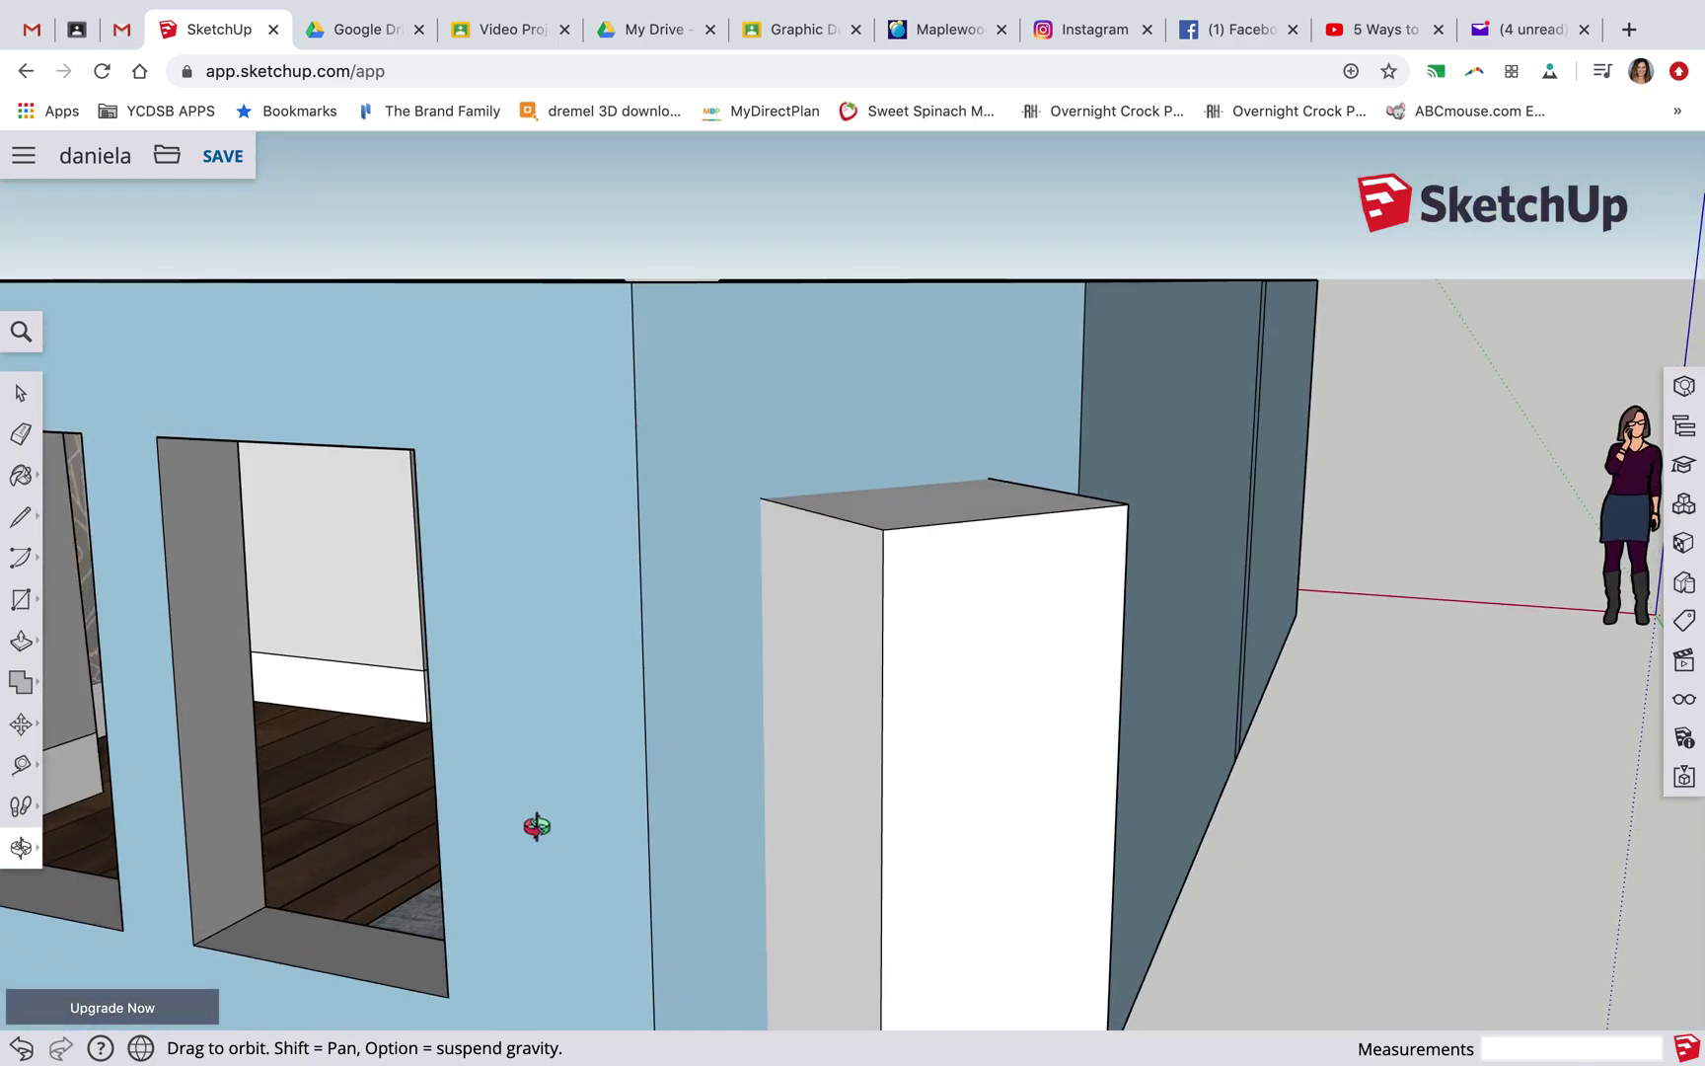
{"action": "left_click", "coordinate": [21, 846]}
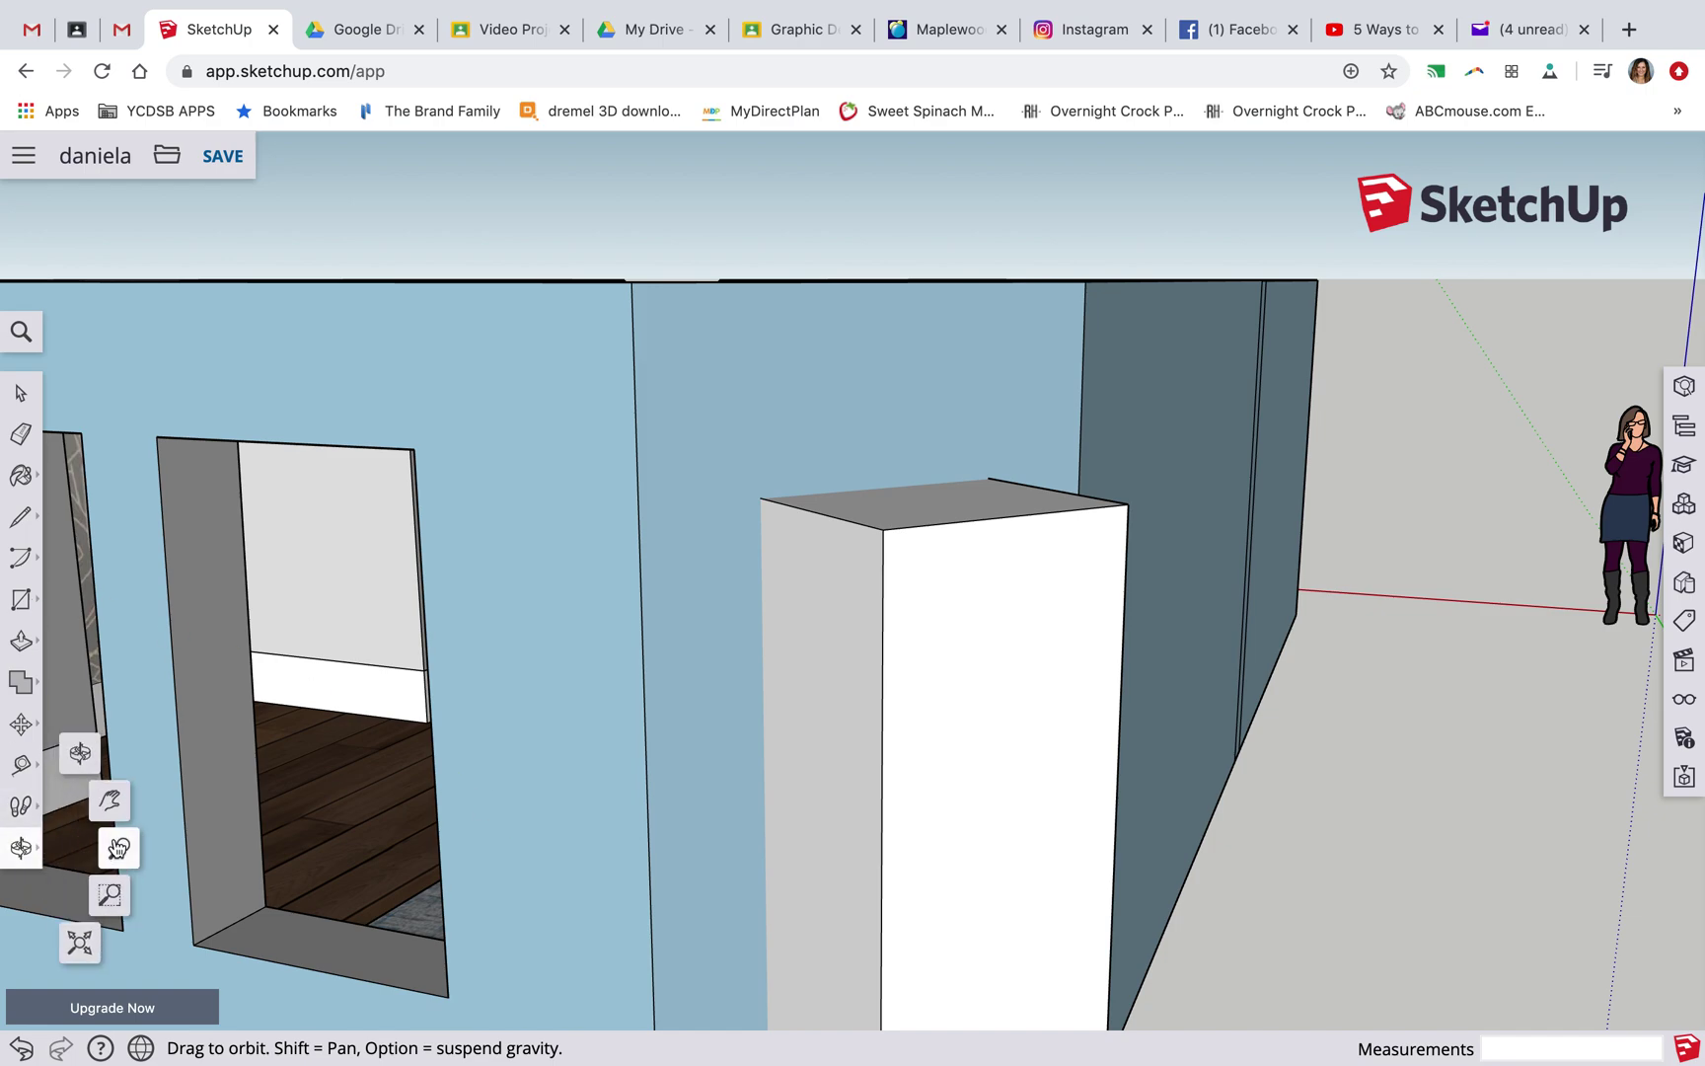
{"action": "left_click", "coordinate": [105, 801]}
{"action": "left_click_drag", "start_coordinate": [660, 885], "coordinate": [924, 750]}
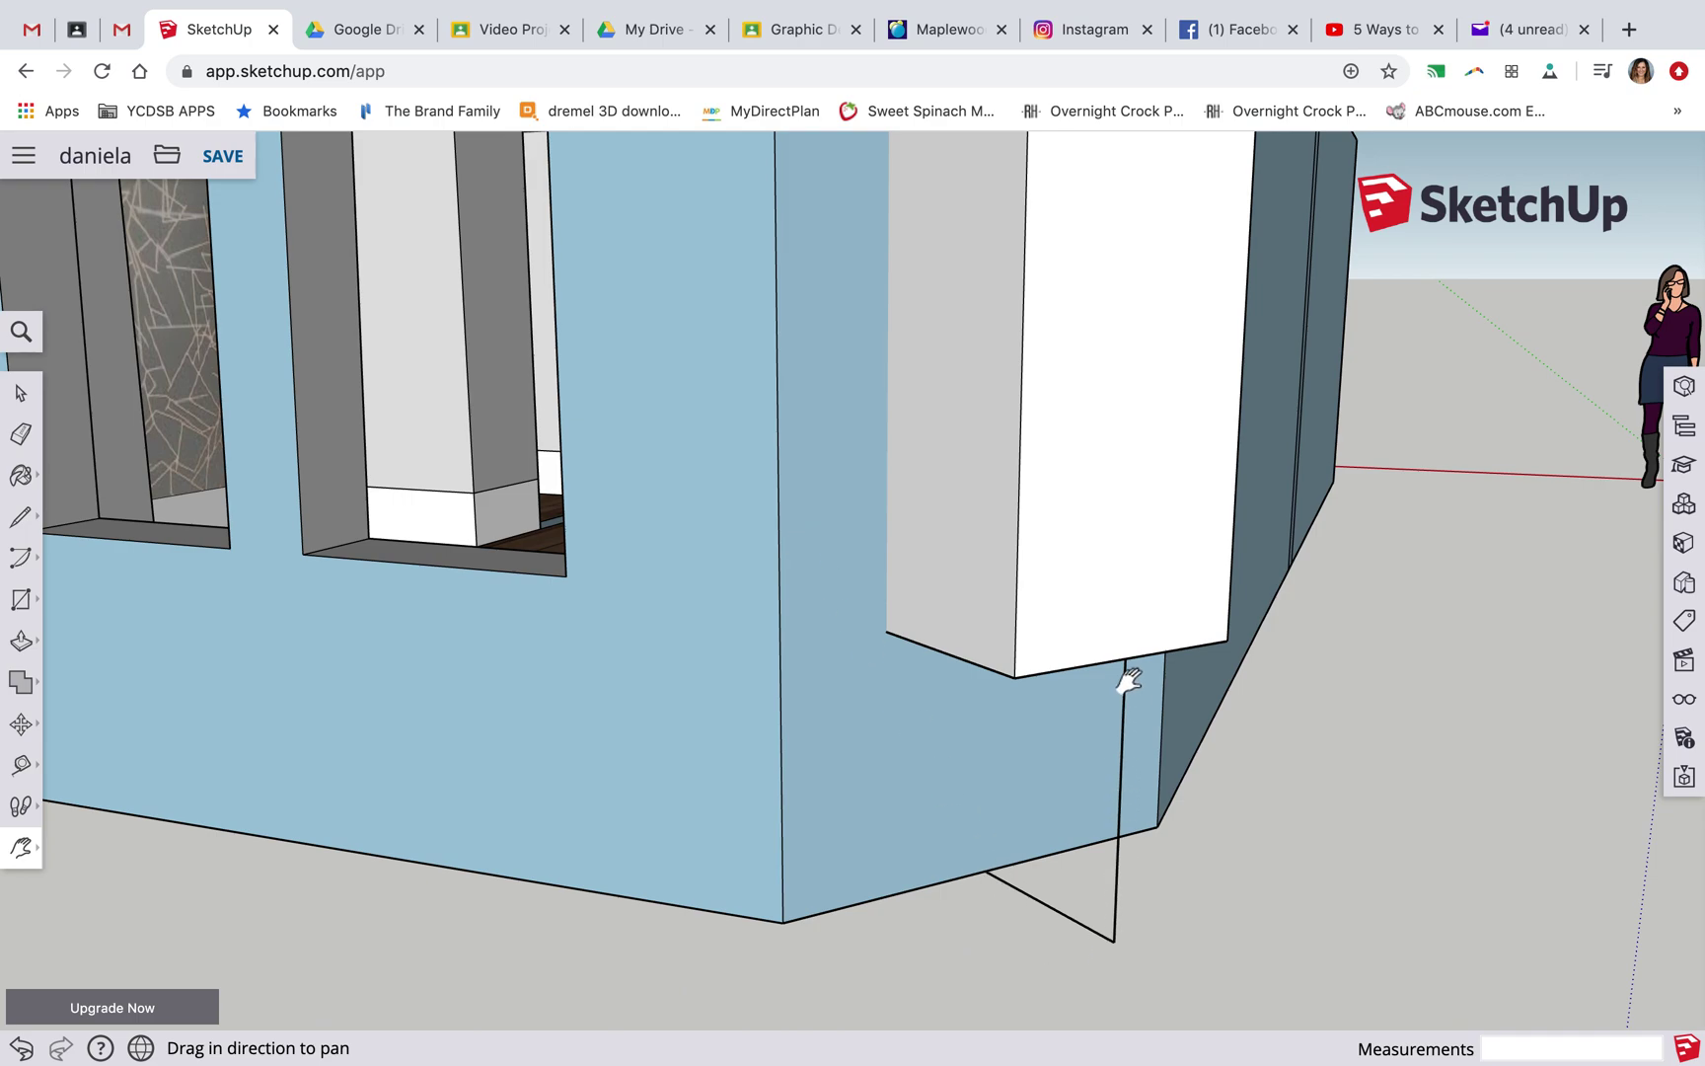
{"action": "scroll", "coordinate": [574, 720], "scroll_direction": "up", "scroll_amount": 5}
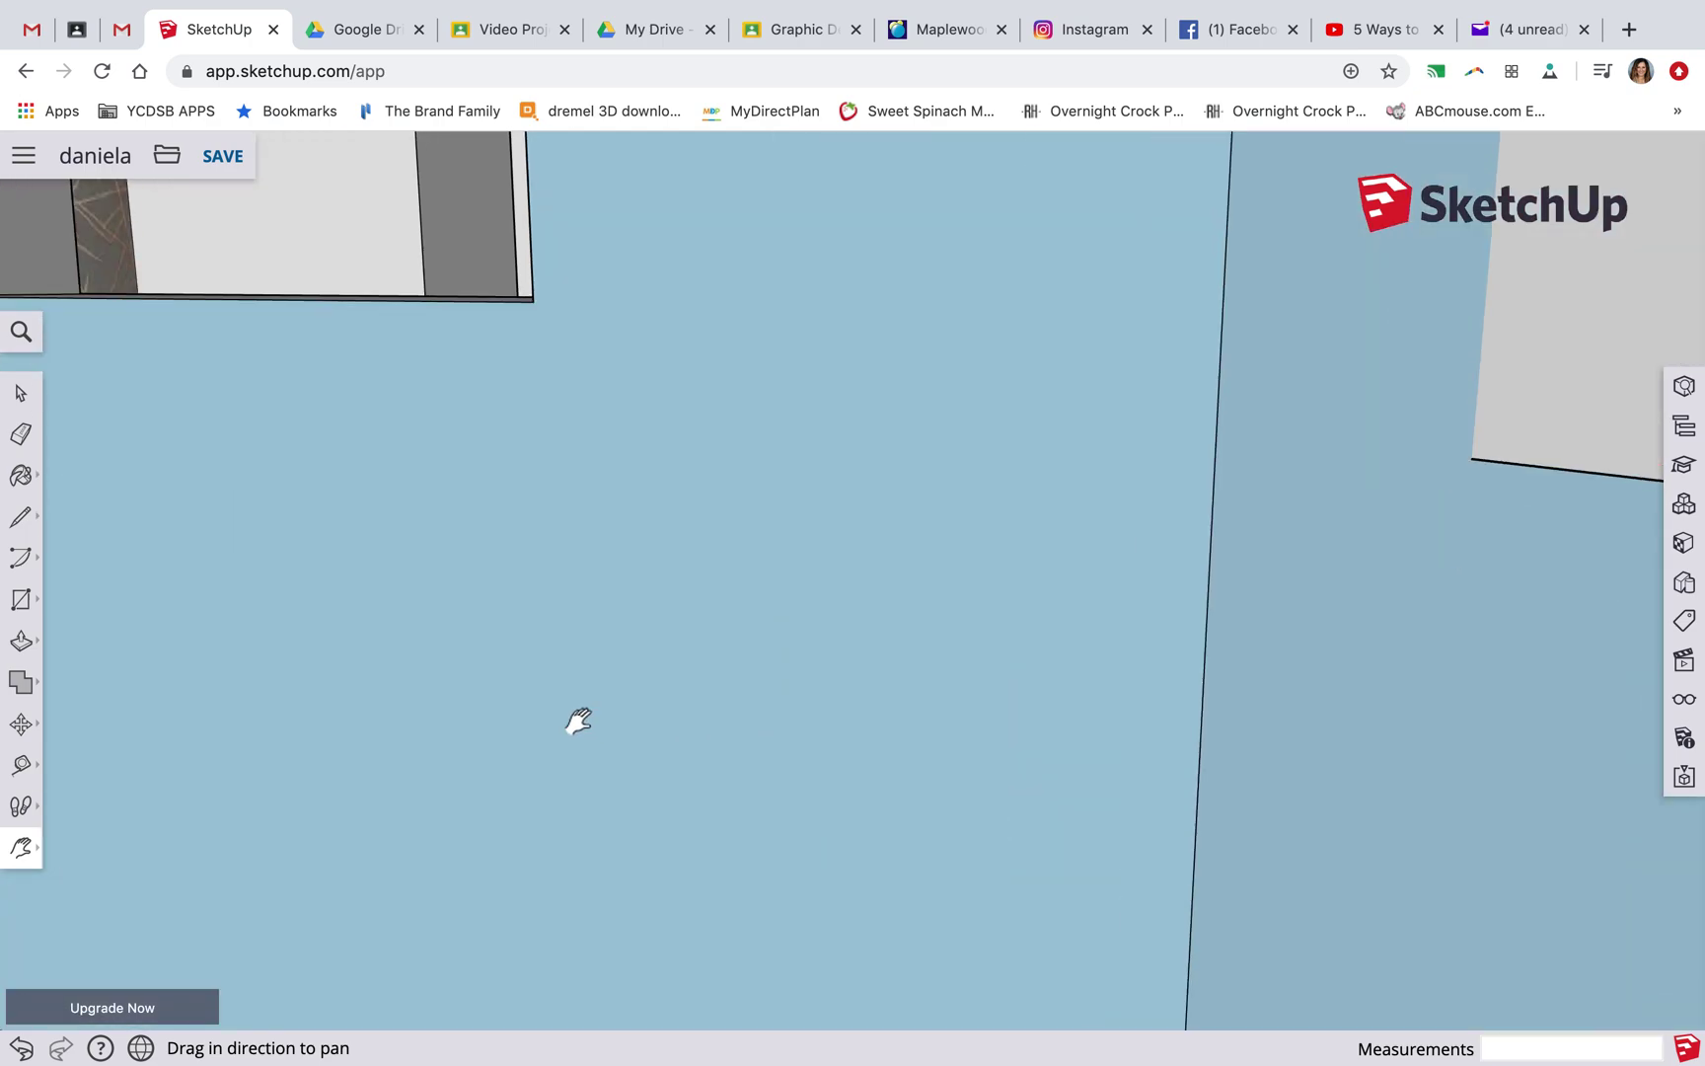
{"action": "scroll", "coordinate": [574, 719], "scroll_direction": "down", "scroll_amount": 3}
{"action": "scroll", "coordinate": [579, 720], "scroll_direction": "down", "scroll_amount": 5}
{"action": "scroll", "coordinate": [578, 720], "scroll_direction": "up", "scroll_amount": 2}
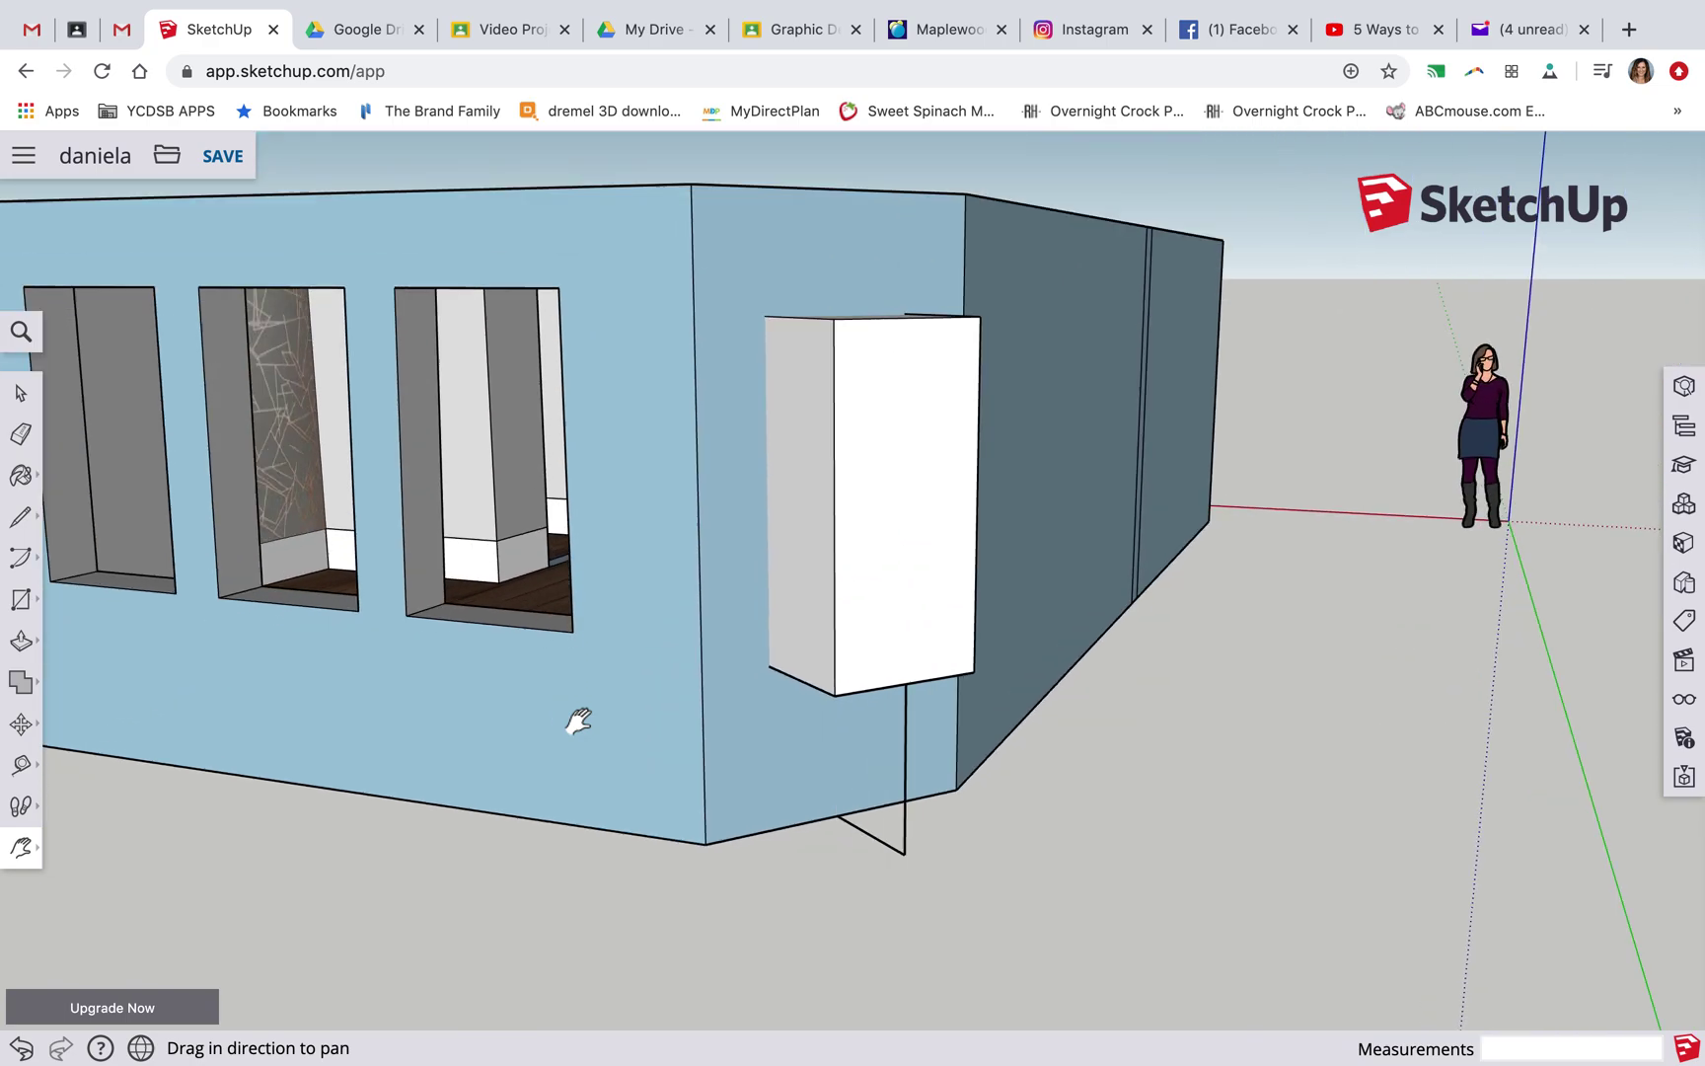
{"action": "left_click", "coordinate": [21, 656]}
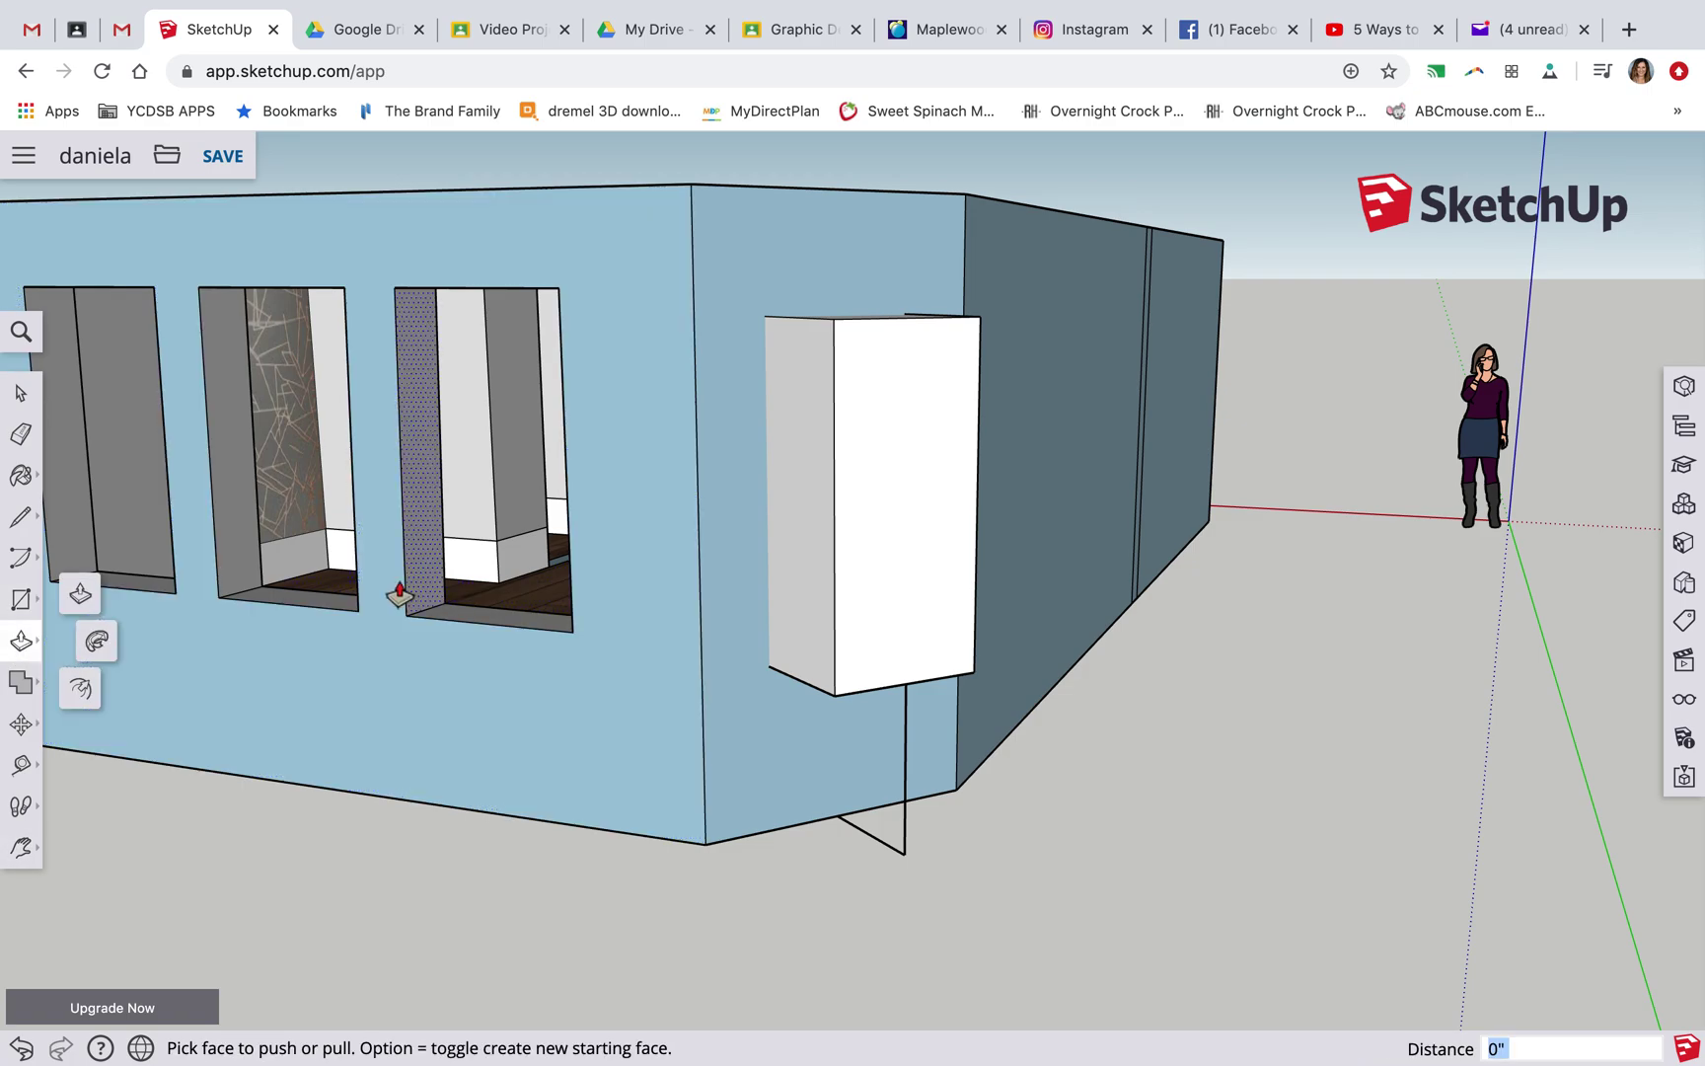
{"action": "left_click", "coordinate": [430, 583]}
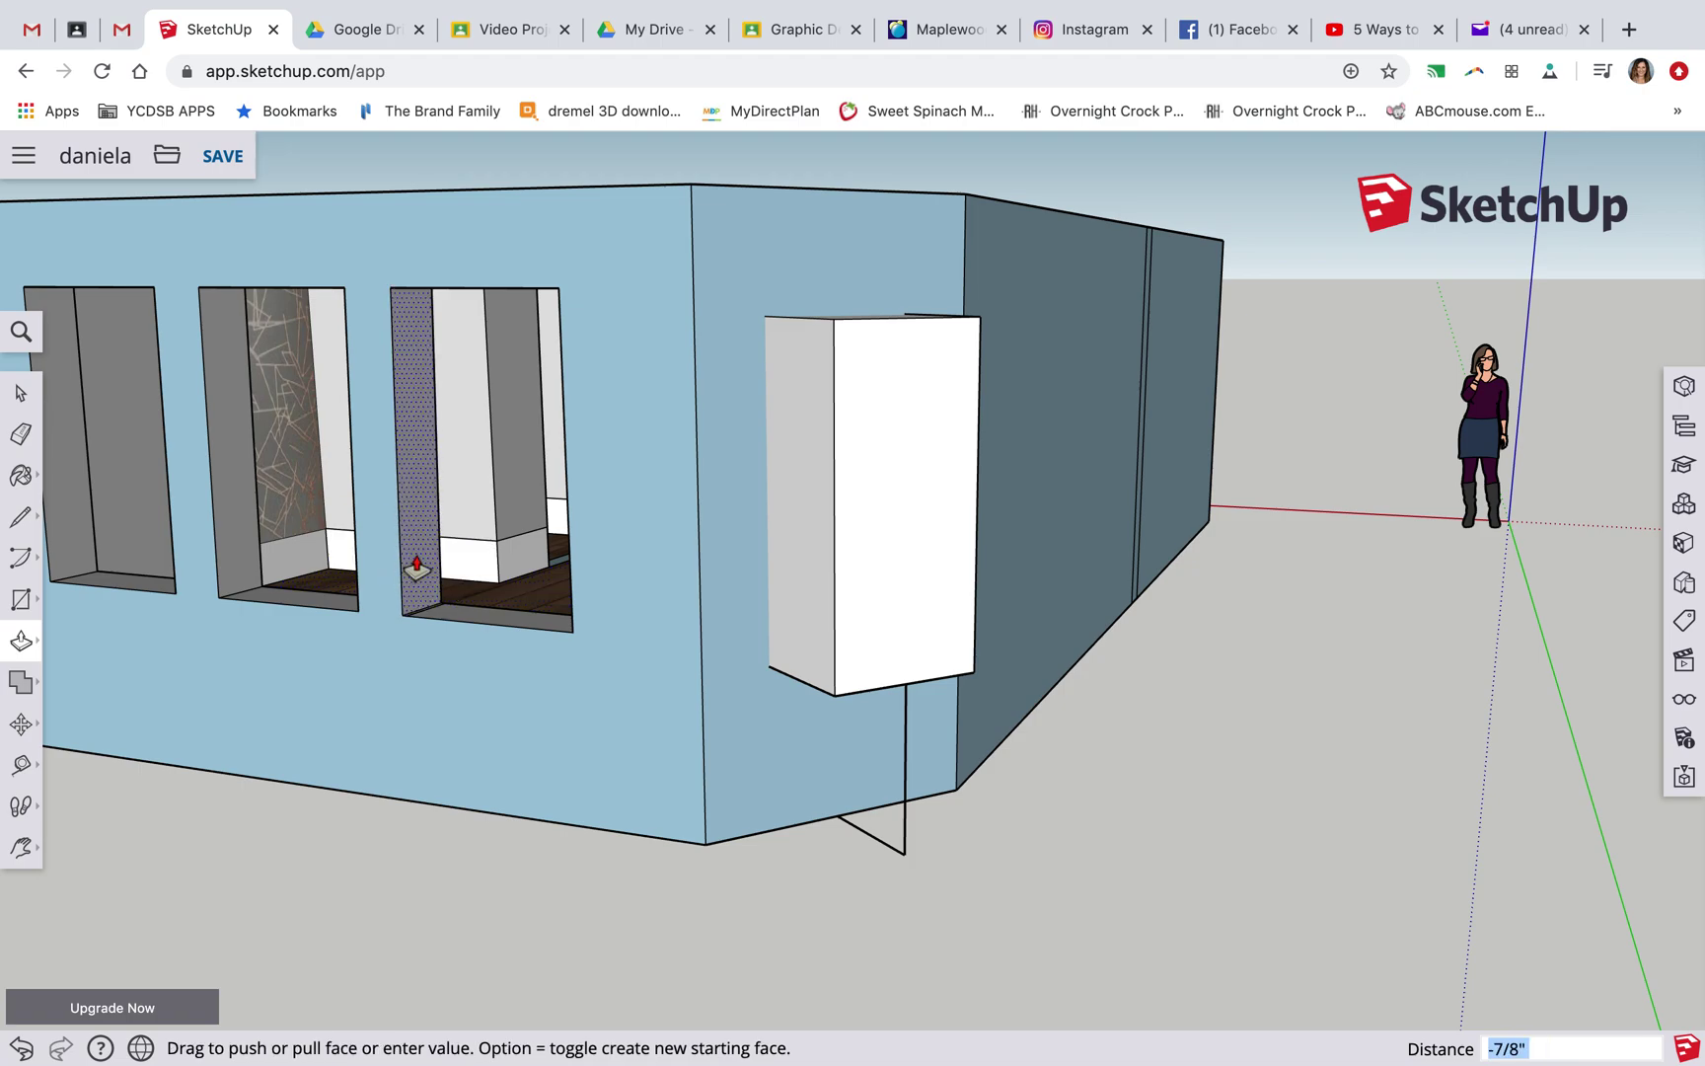
{"action": "left_click", "coordinate": [480, 611]}
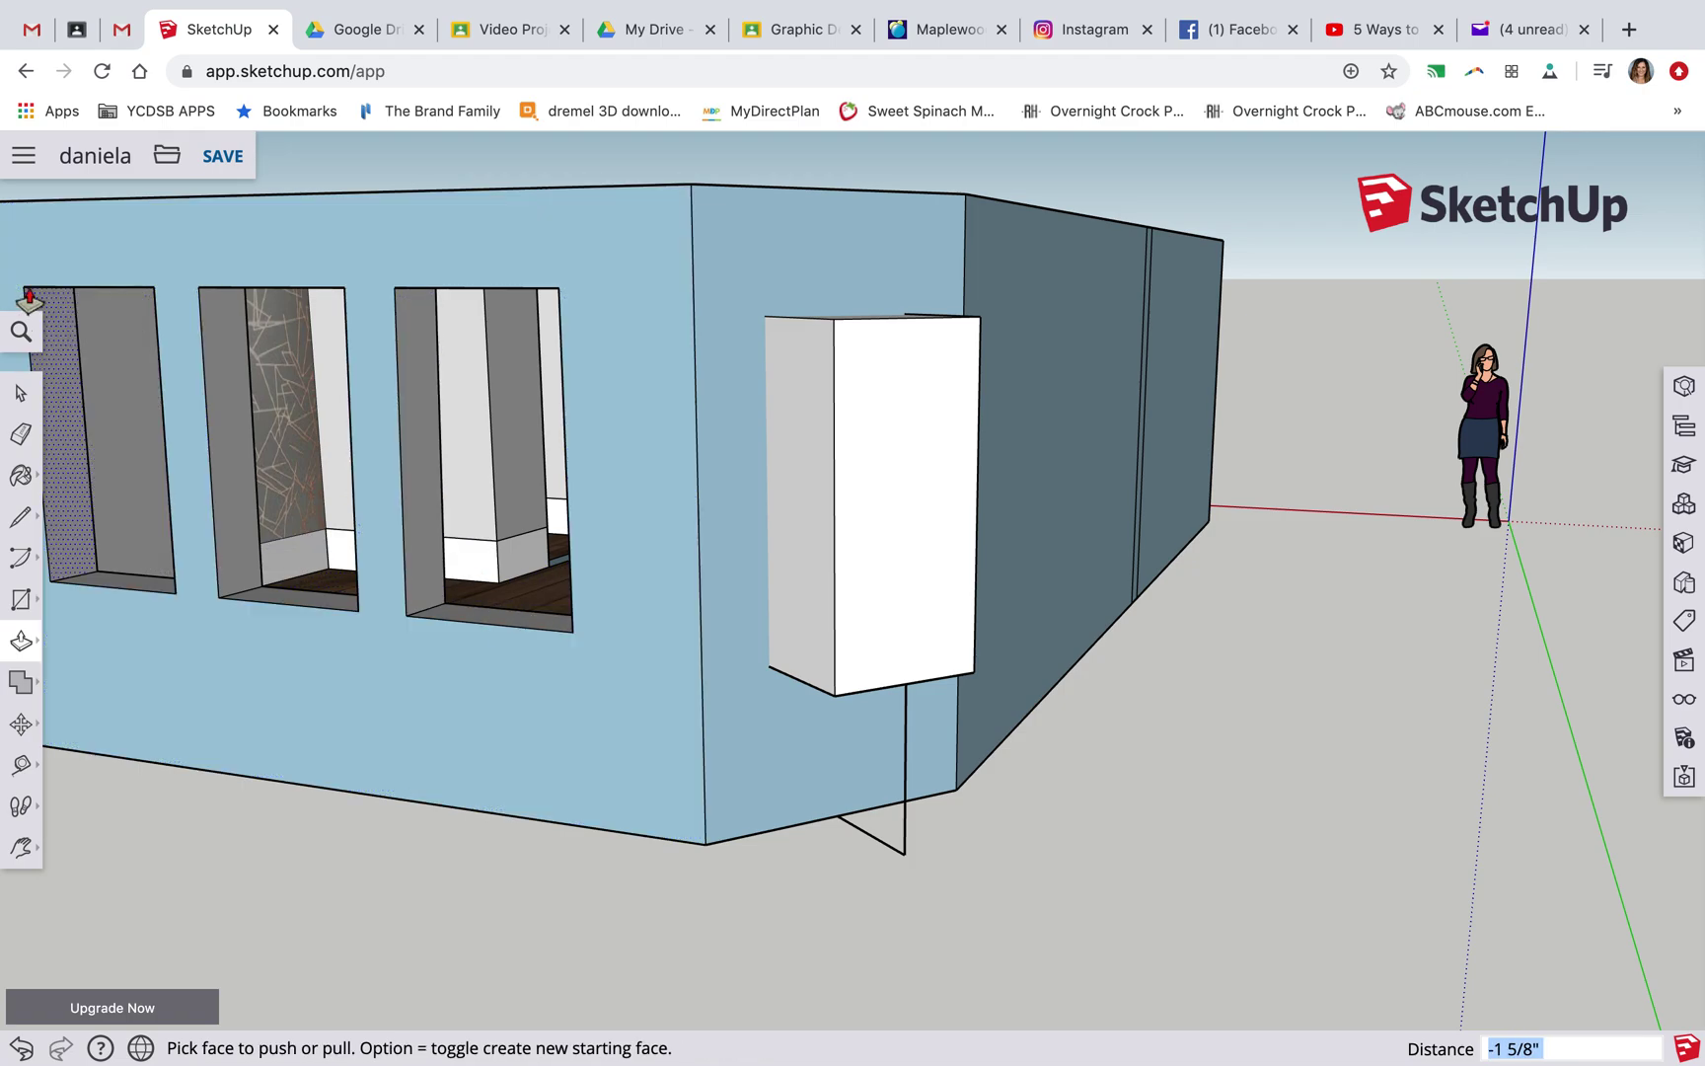
{"action": "left_click", "coordinate": [22, 395]}
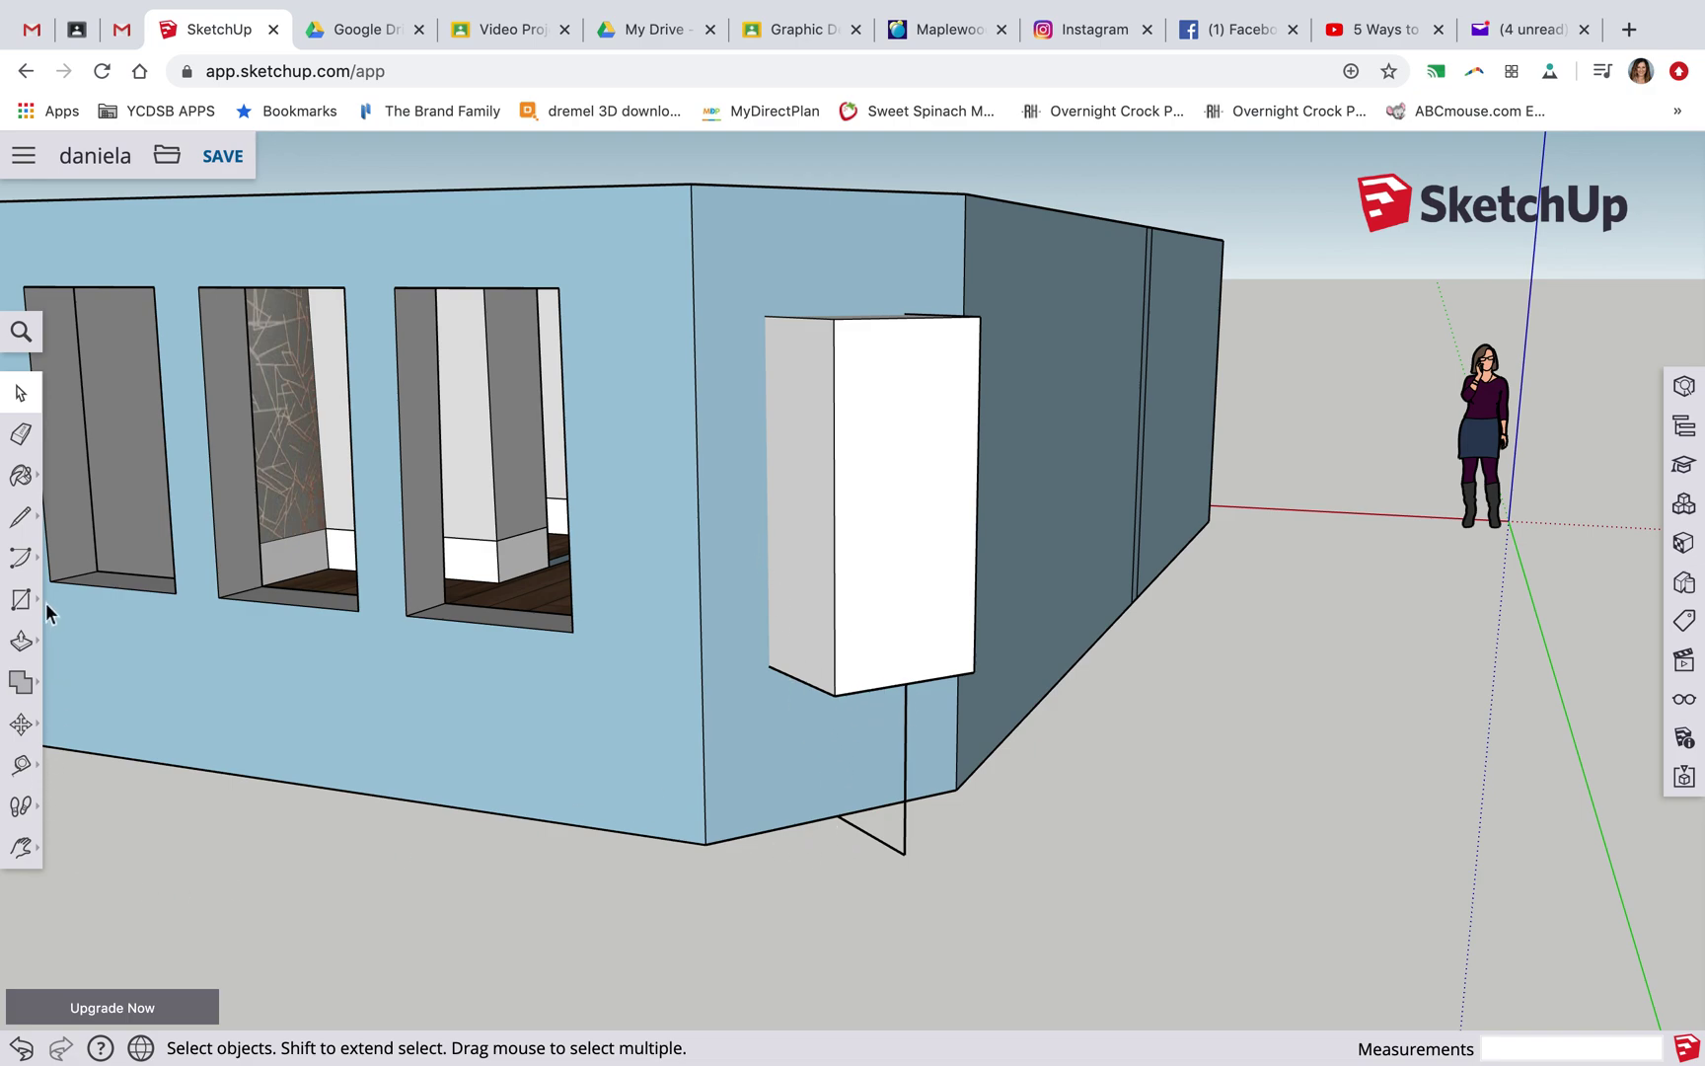
{"action": "left_click", "coordinate": [17, 600]}
{"action": "left_click", "coordinate": [1212, 938]}
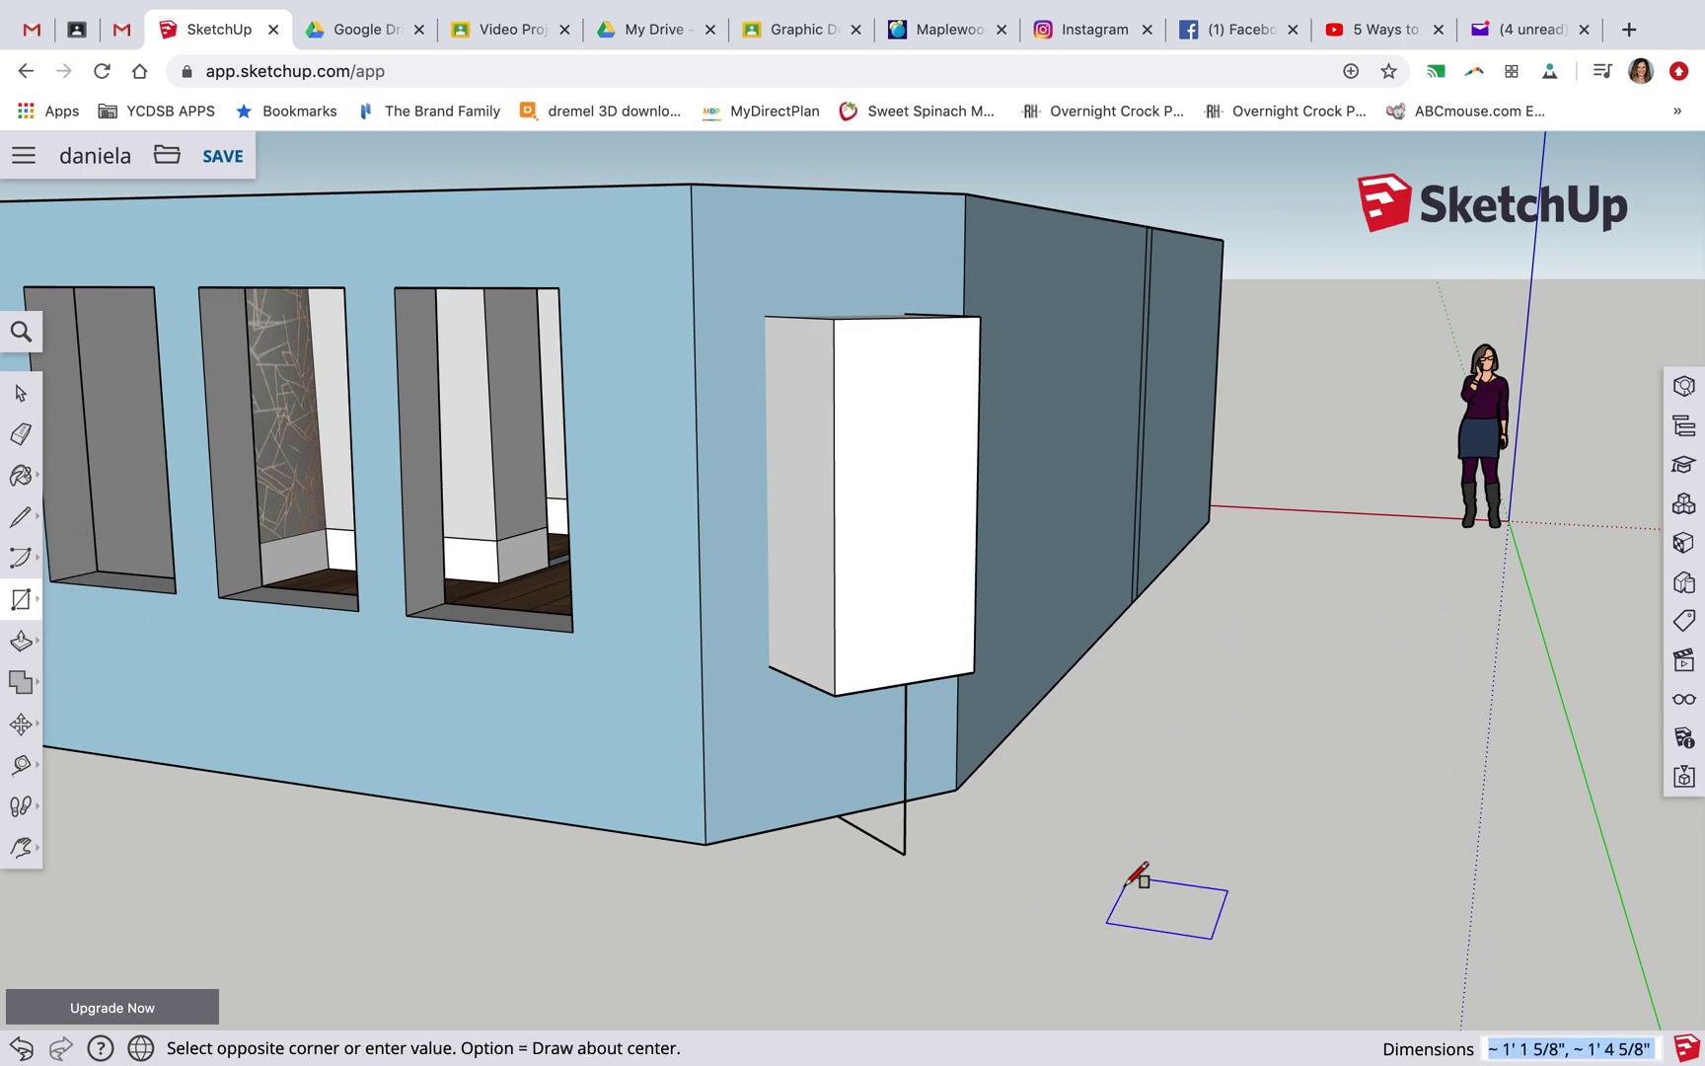
{"action": "key", "text": "Escape"}
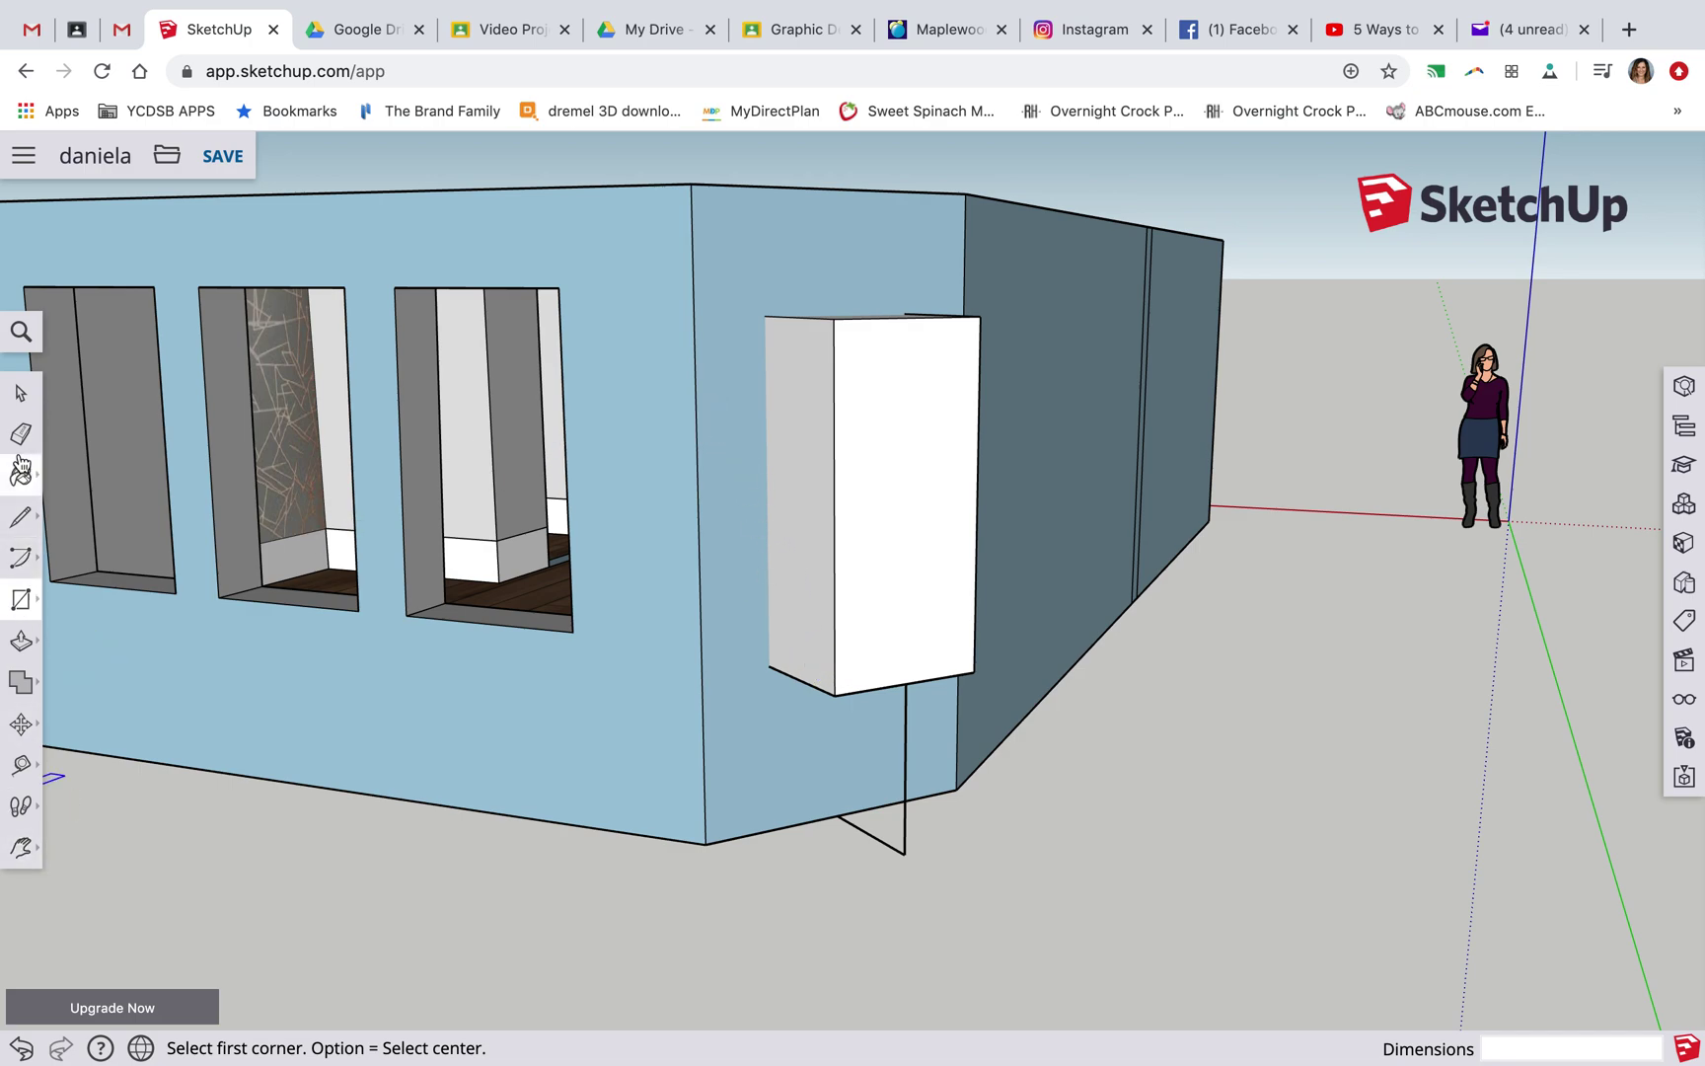
Try different area selections around the white box protruding from the outside of the angled wall
{"action": "left_click", "coordinate": [21, 844]}
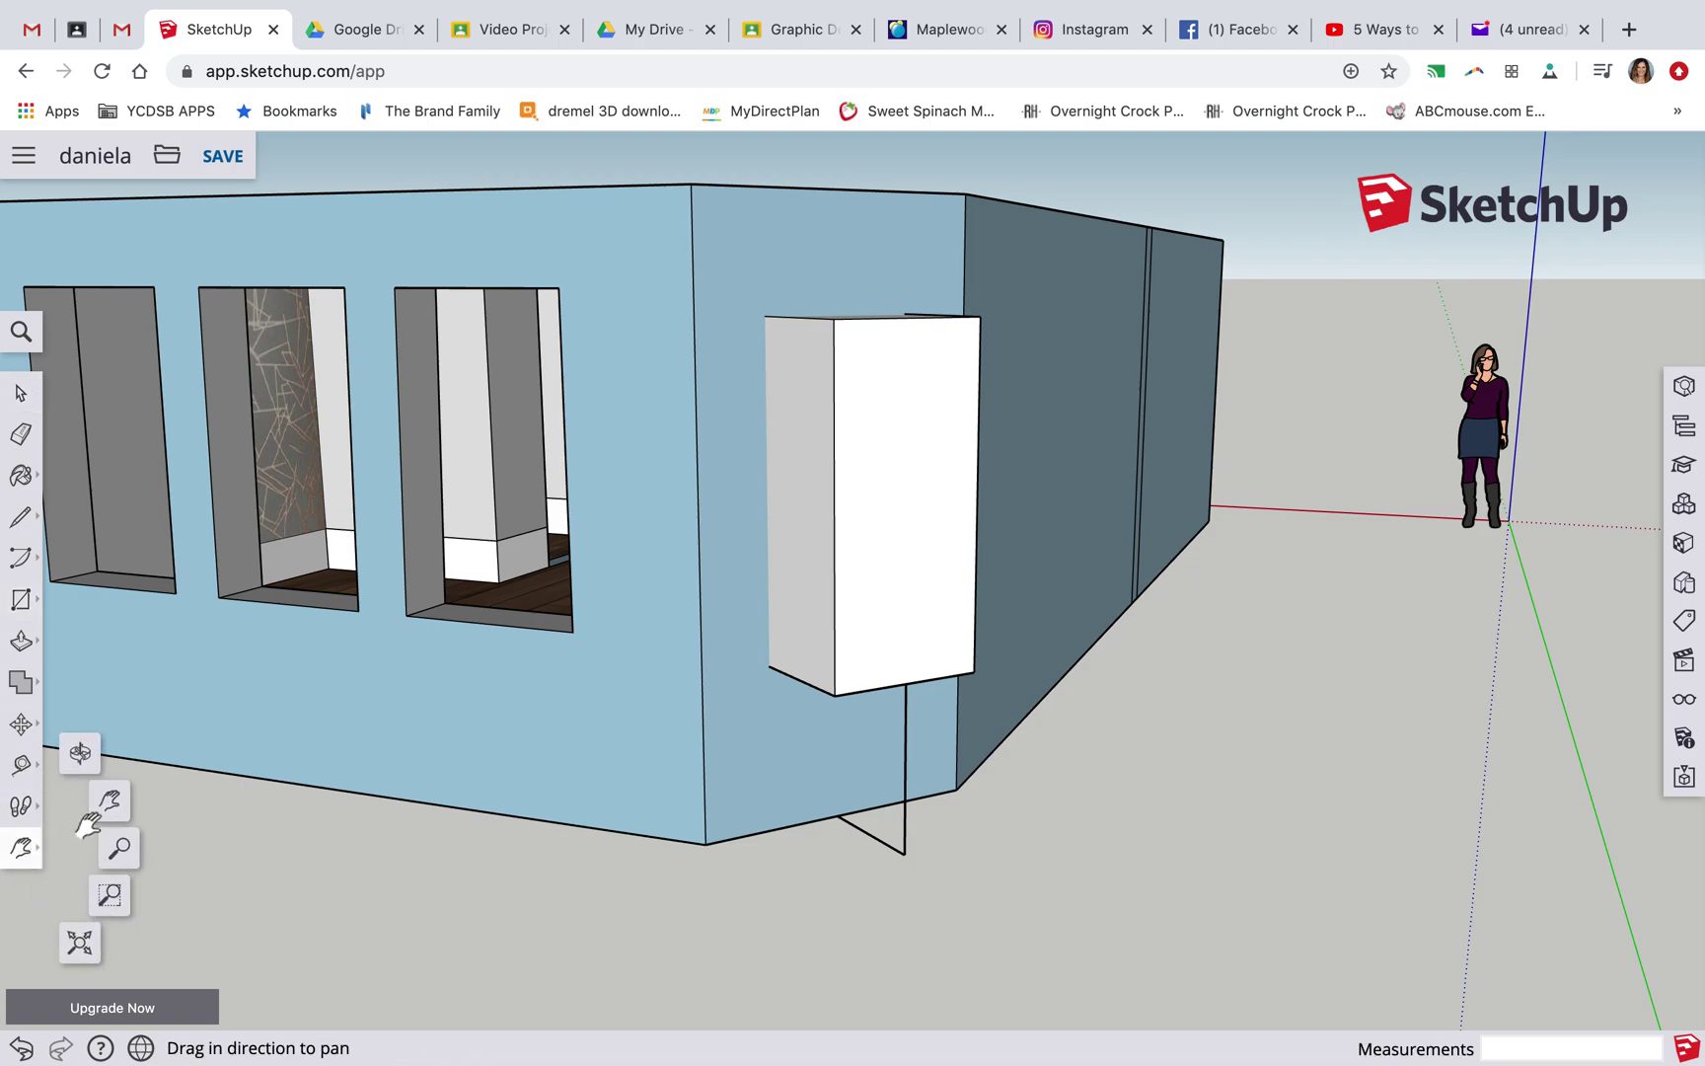
{"action": "left_click", "coordinate": [76, 752]}
{"action": "left_click_drag", "start_coordinate": [738, 209], "coordinate": [977, 549]}
{"action": "left_click", "coordinate": [22, 396]}
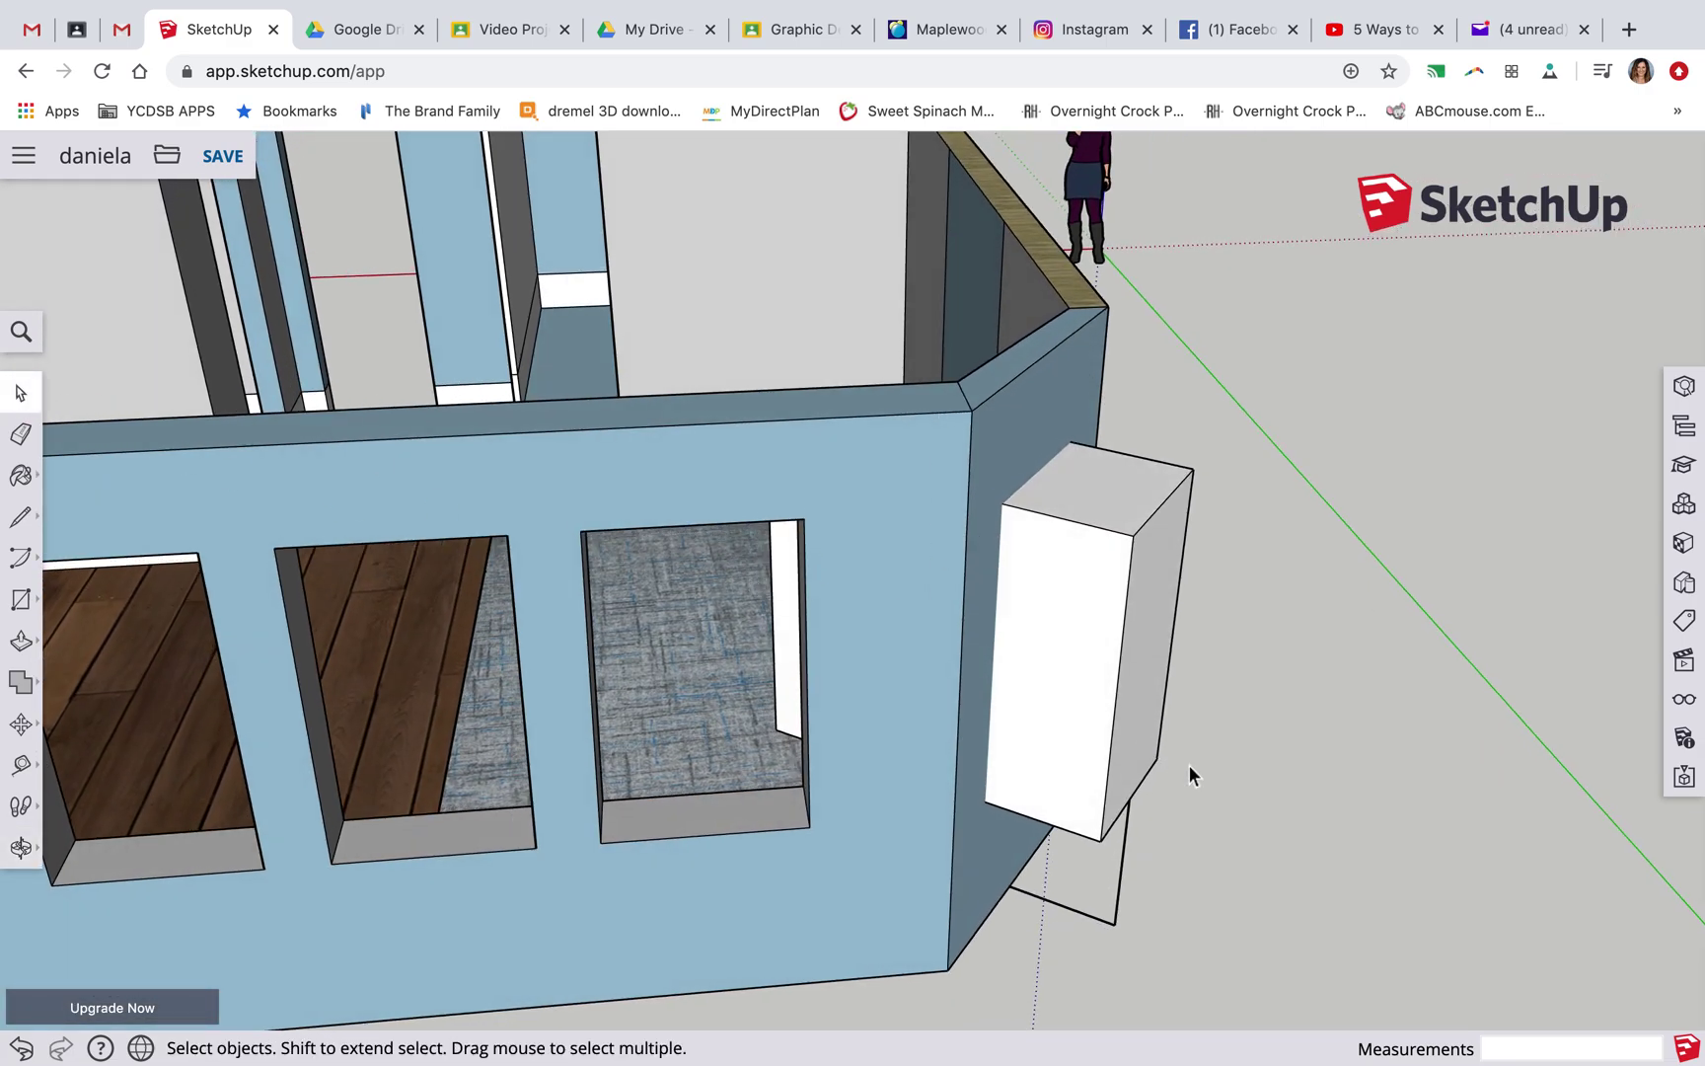
{"action": "left_click_drag", "start_coordinate": [1226, 423], "coordinate": [1292, 744]}
{"action": "left_click_drag", "start_coordinate": [1149, 541], "coordinate": [1151, 538]}
{"action": "left_click_drag", "start_coordinate": [1206, 429], "coordinate": [1105, 915]}
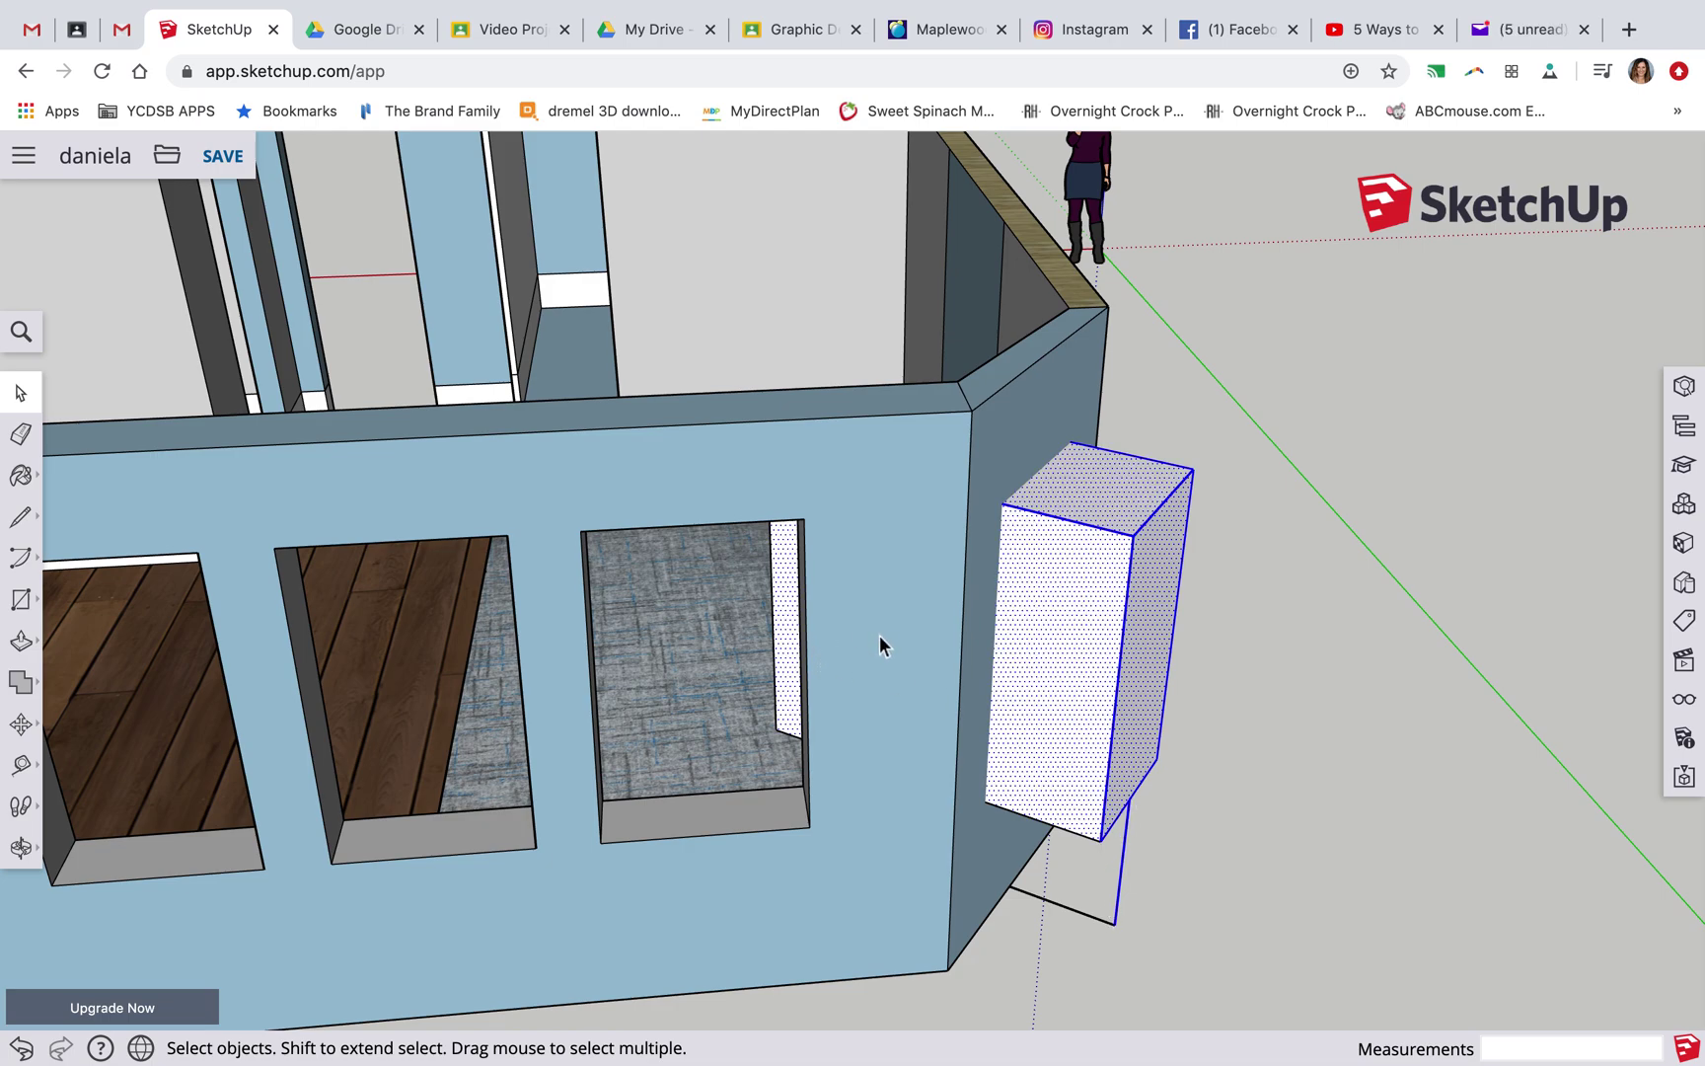
{"action": "left_click", "coordinate": [844, 757]}
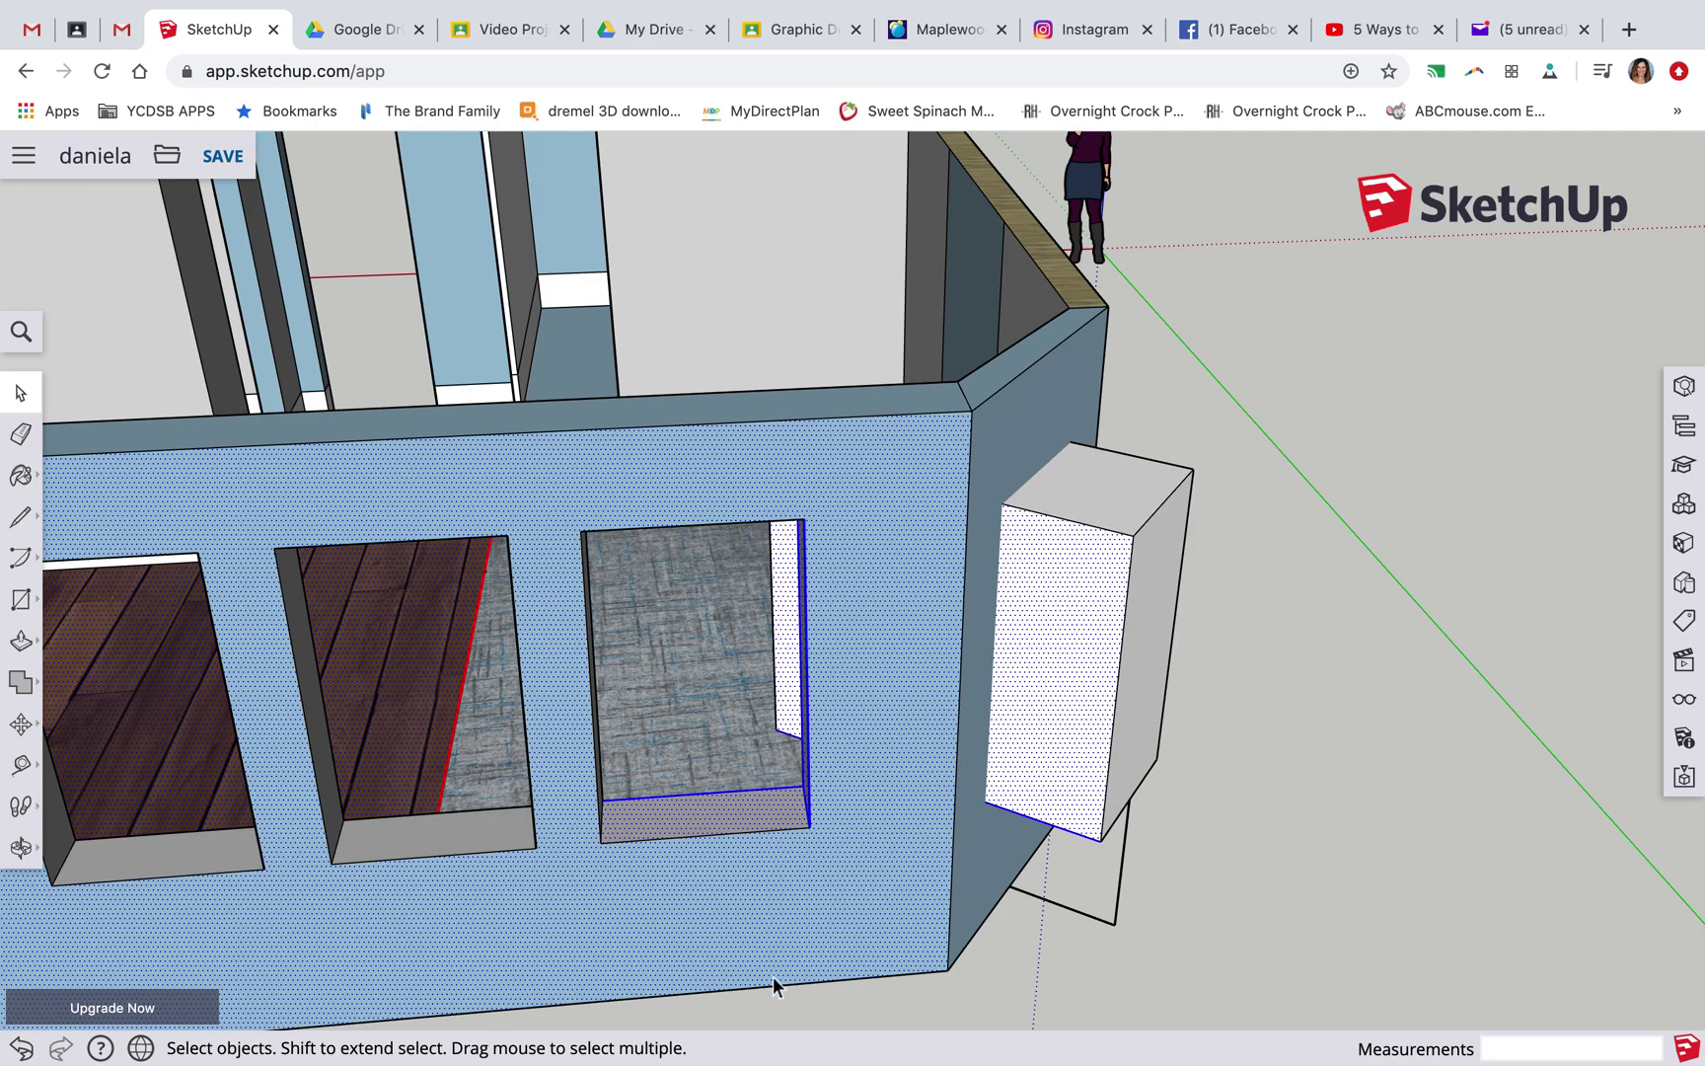
{"action": "left_click", "coordinate": [1050, 938]}
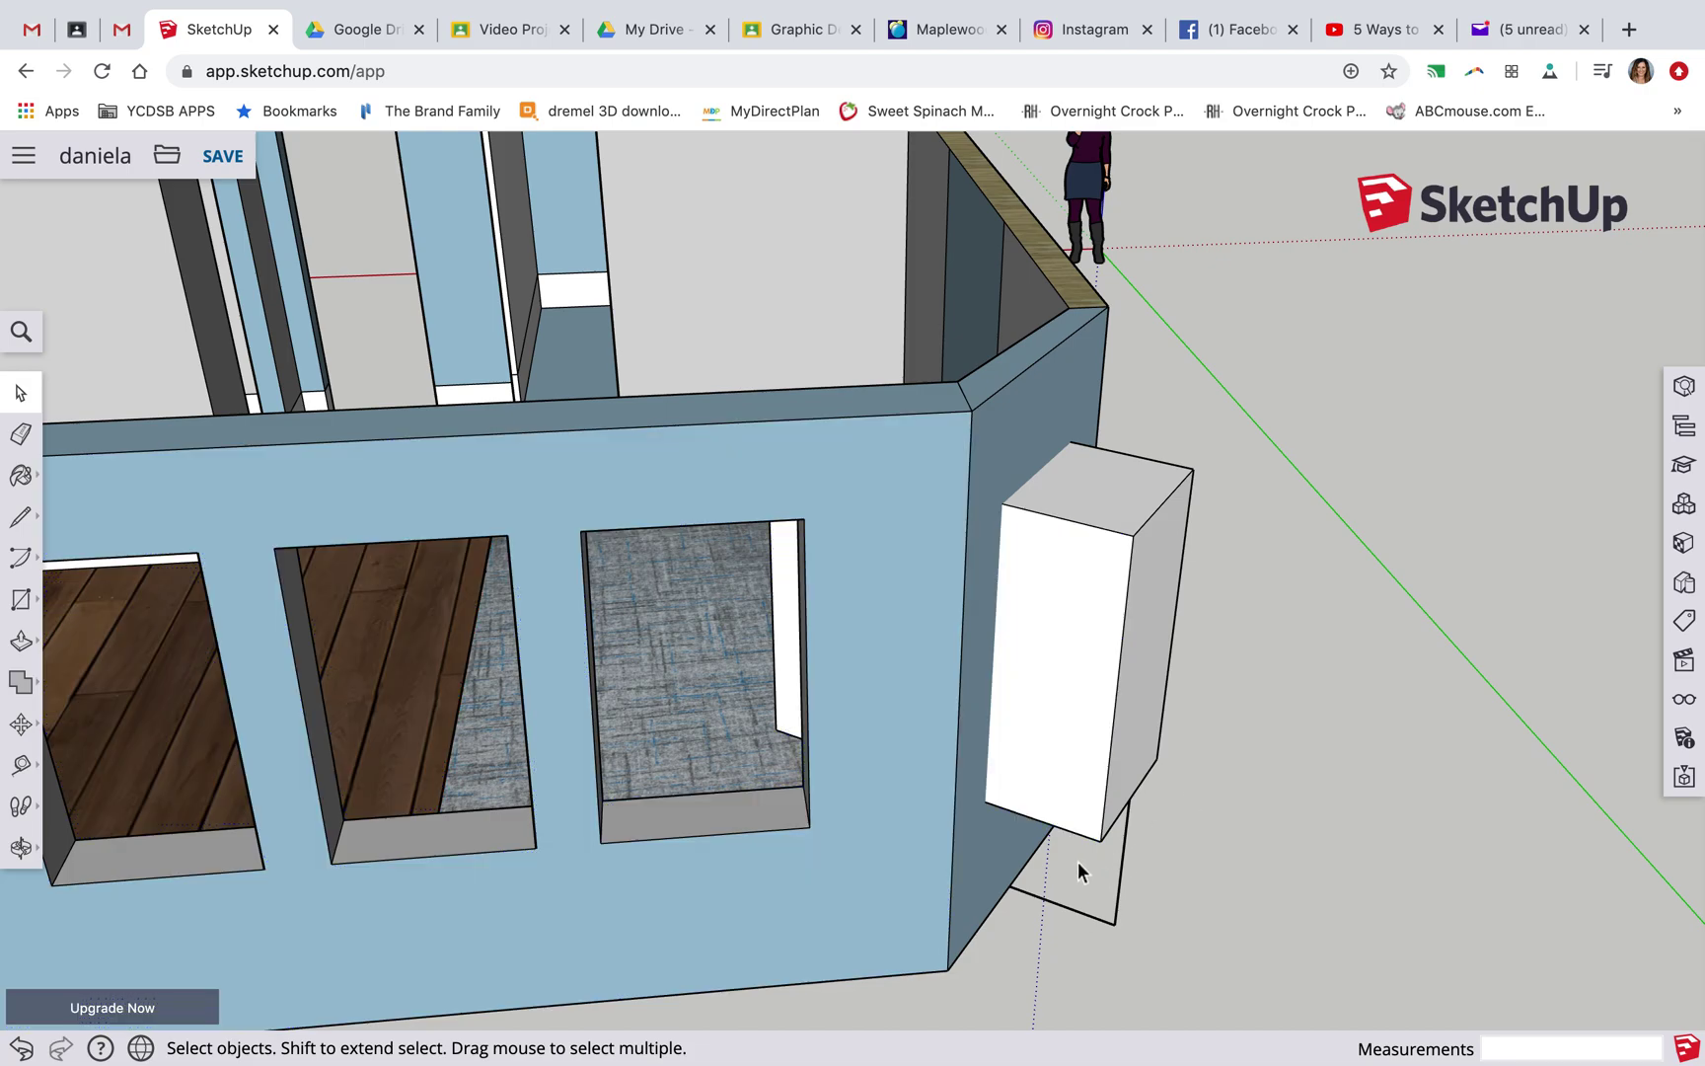
{"action": "left_click_drag", "start_coordinate": [1074, 854], "coordinate": [1264, 464]}
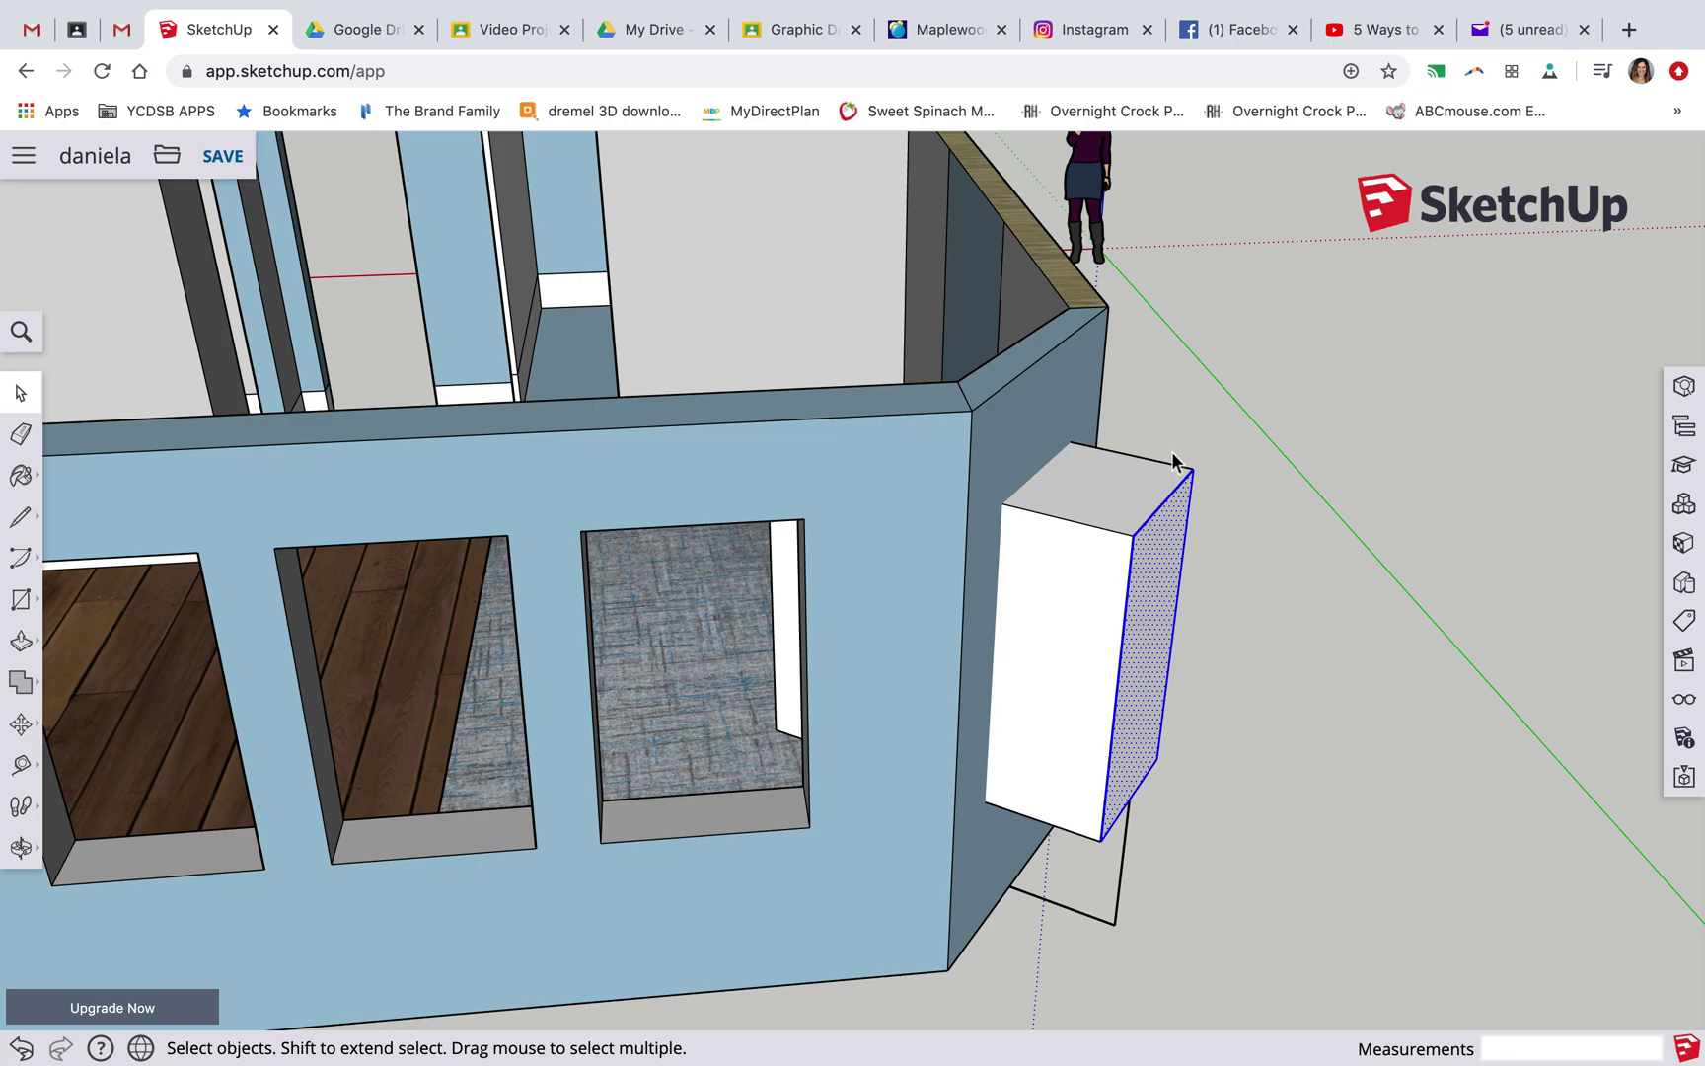
{"action": "left_click", "coordinate": [1137, 465]}
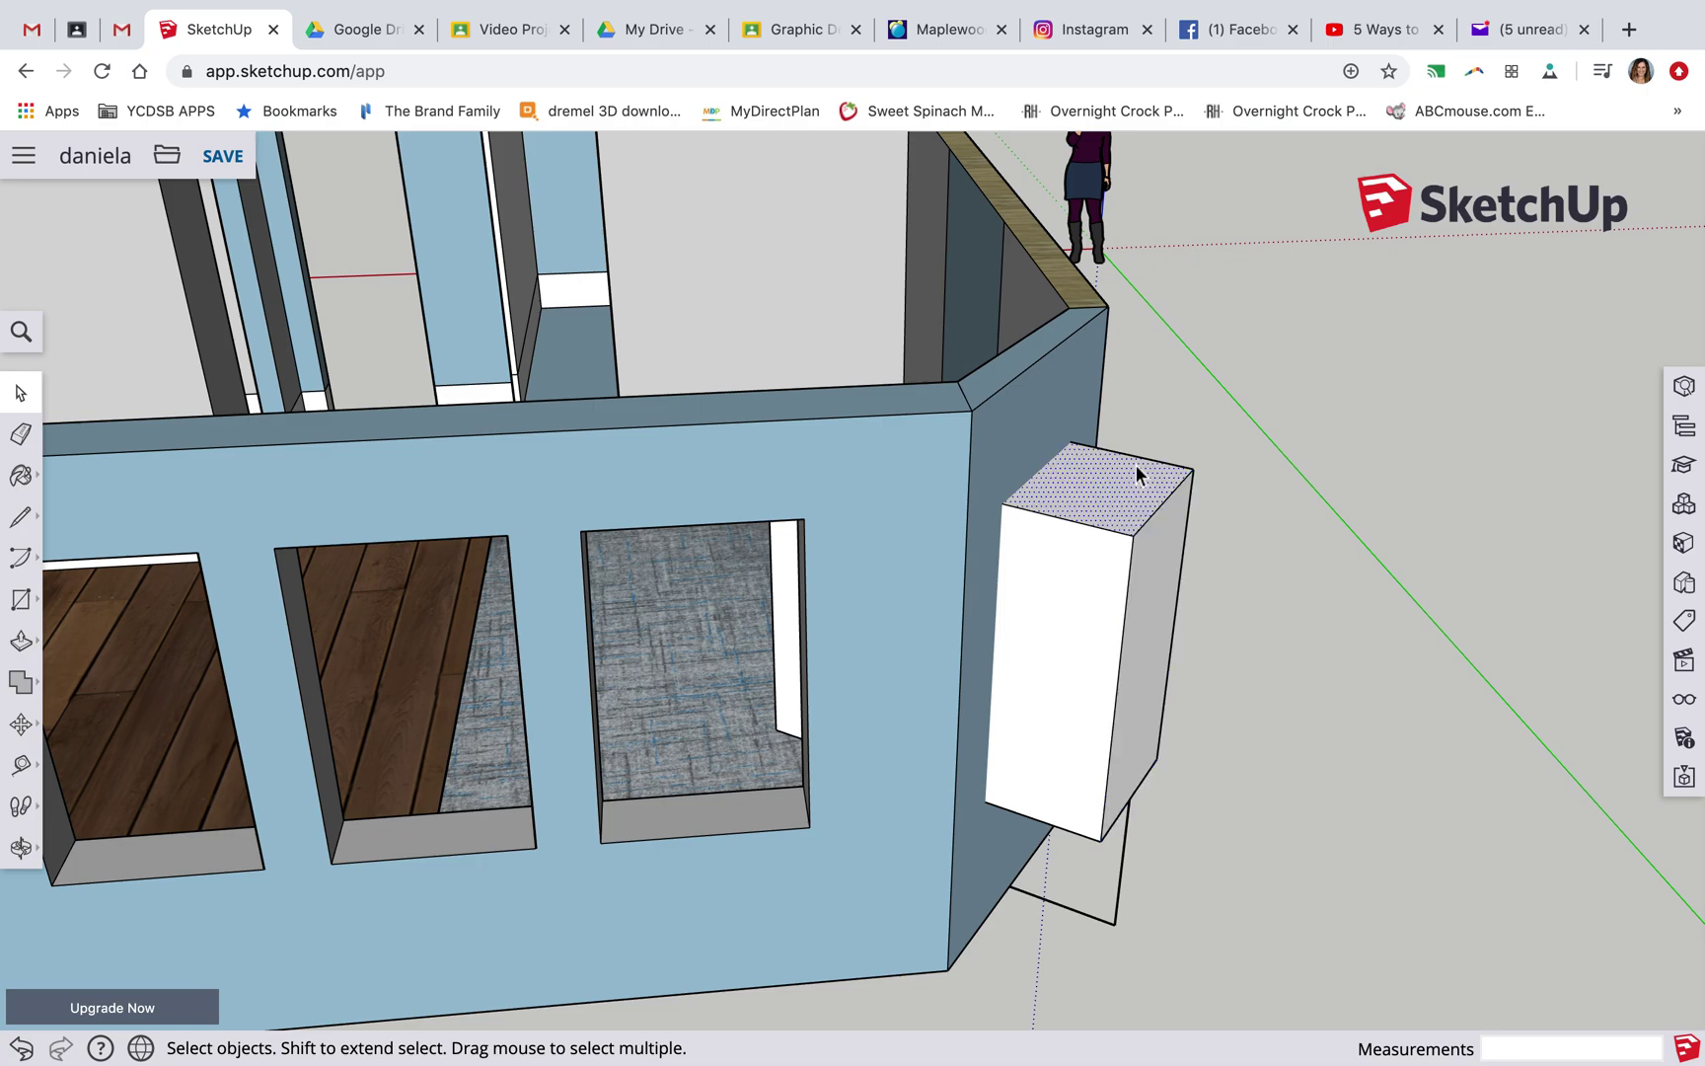
Select the protruding white box on the angled wall and intersect its faces with the model
{"action": "left_click_drag", "start_coordinate": [1080, 665], "coordinate": [1107, 885]}
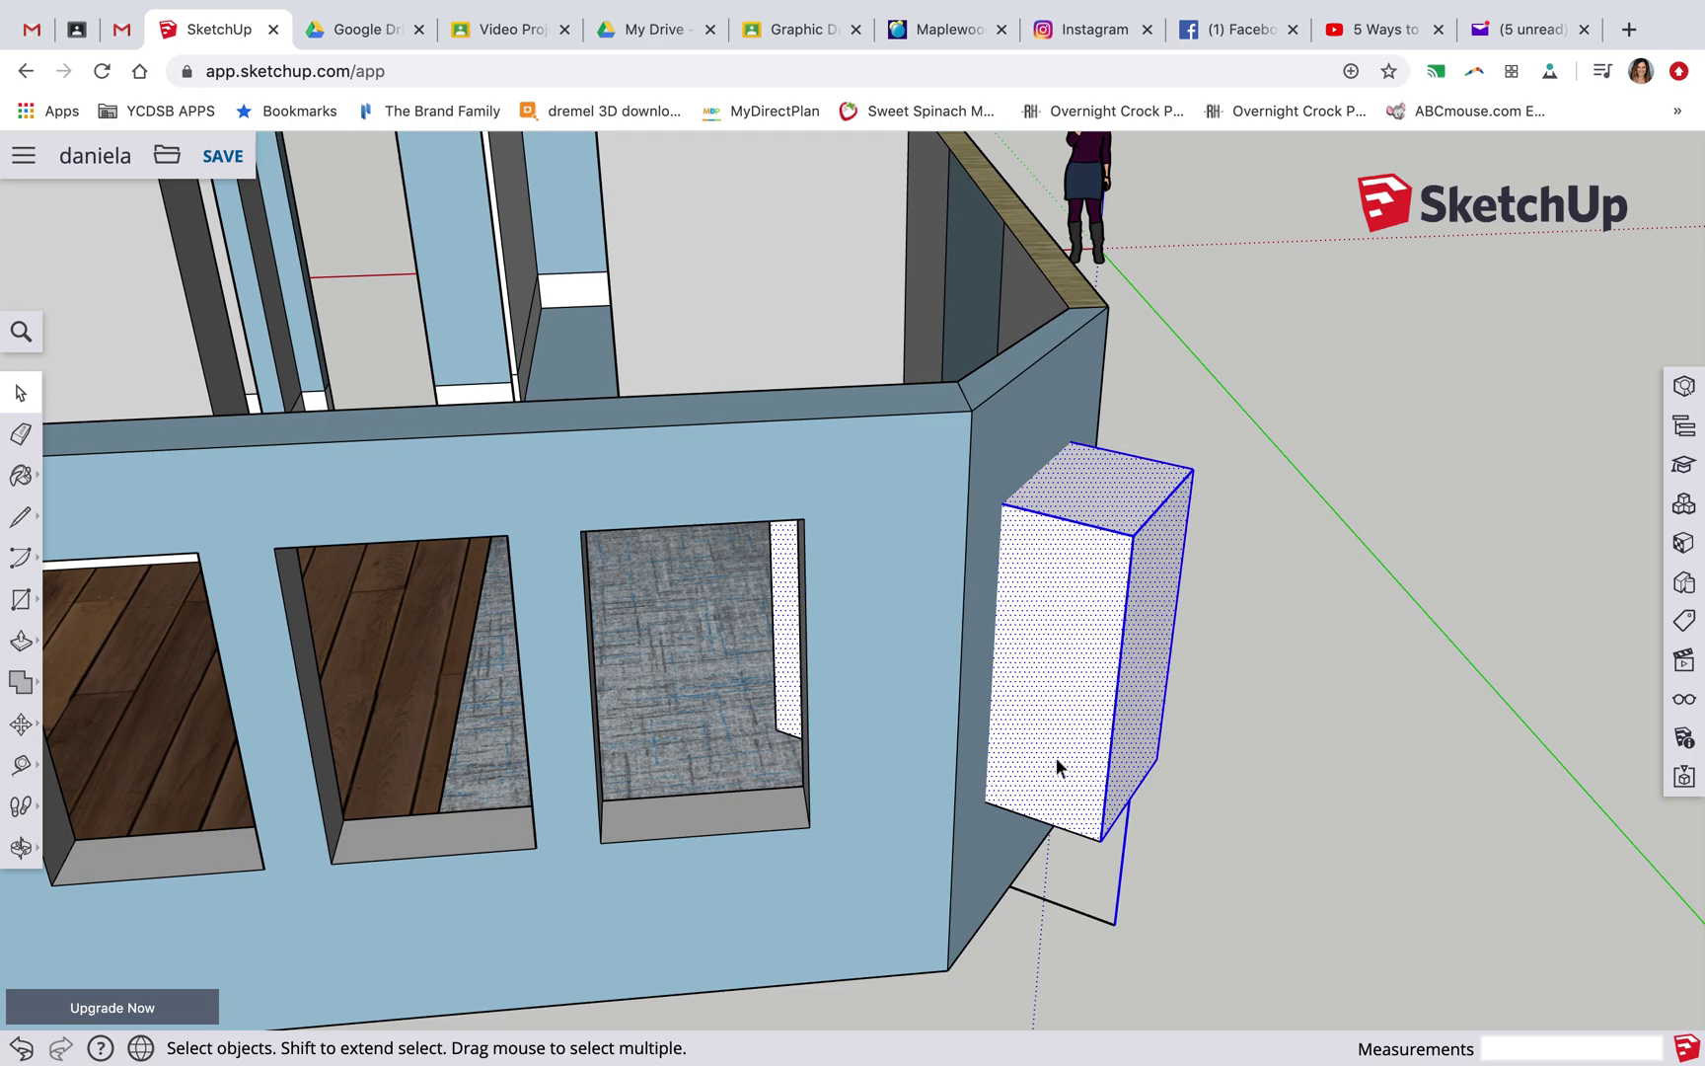
{"action": "left_click", "coordinate": [20, 847]}
{"action": "left_click_drag", "start_coordinate": [1203, 880], "coordinate": [1101, 567]}
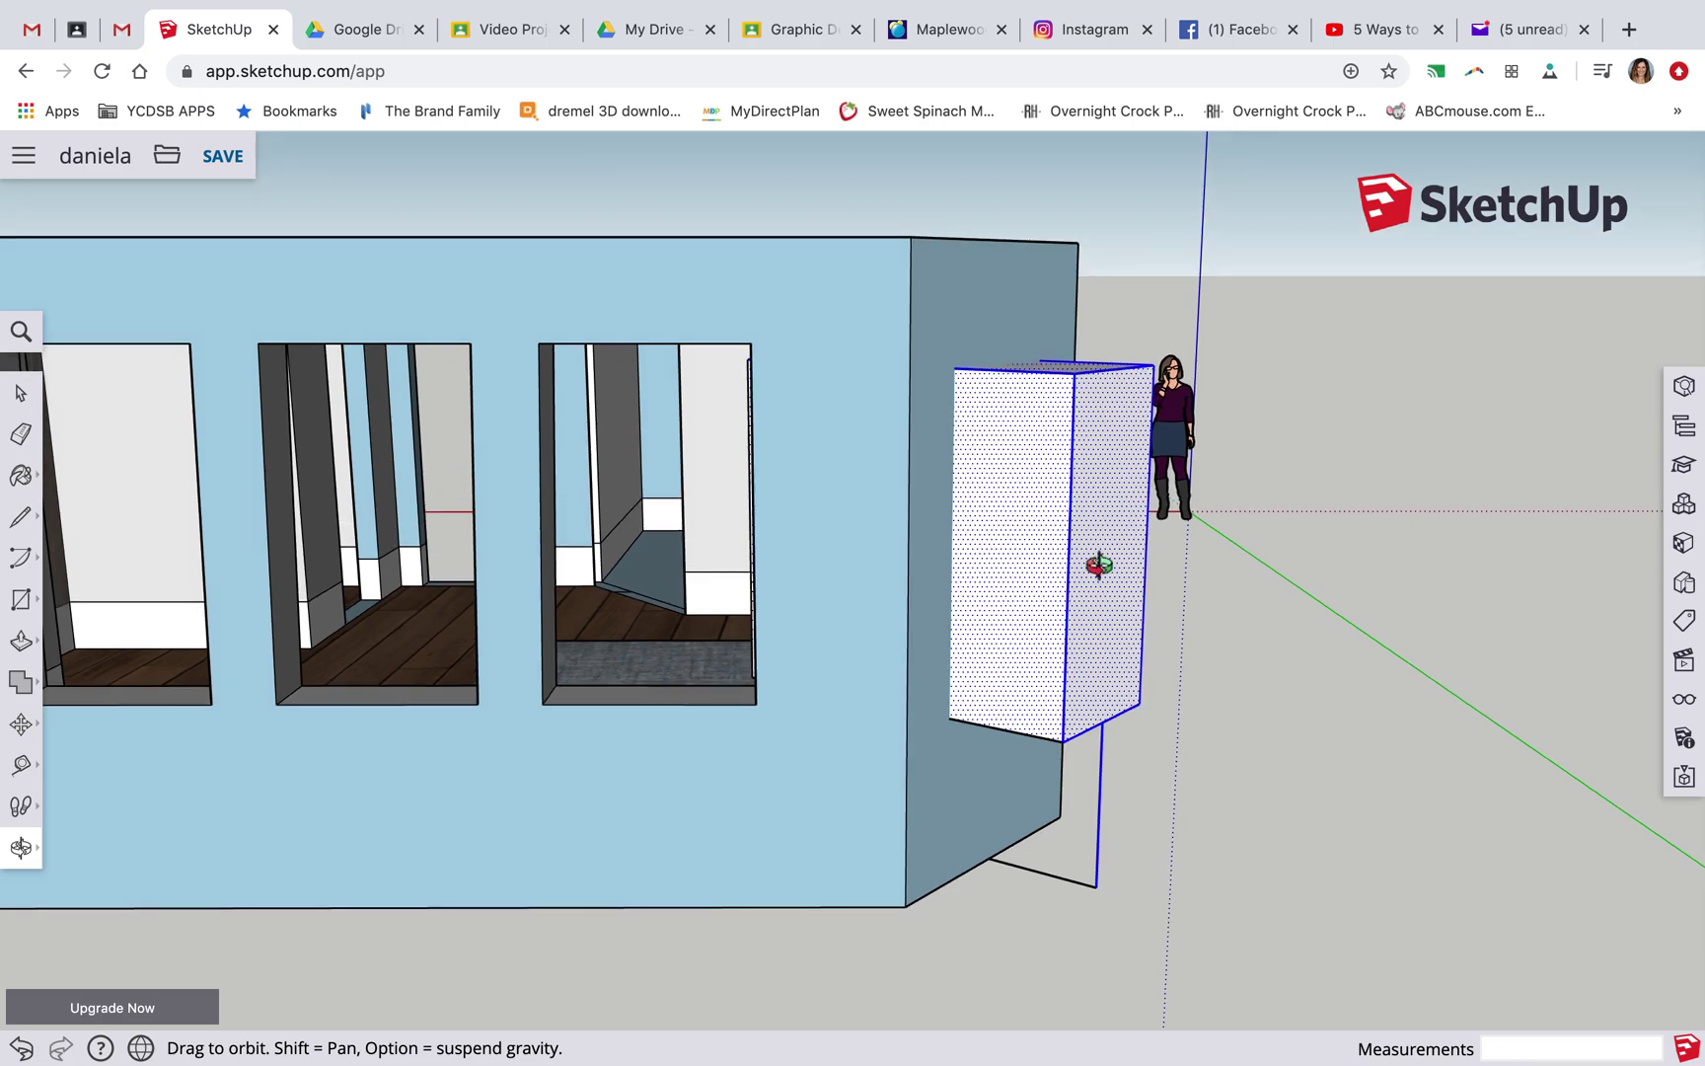
{"action": "right_click", "coordinate": [1080, 576]}
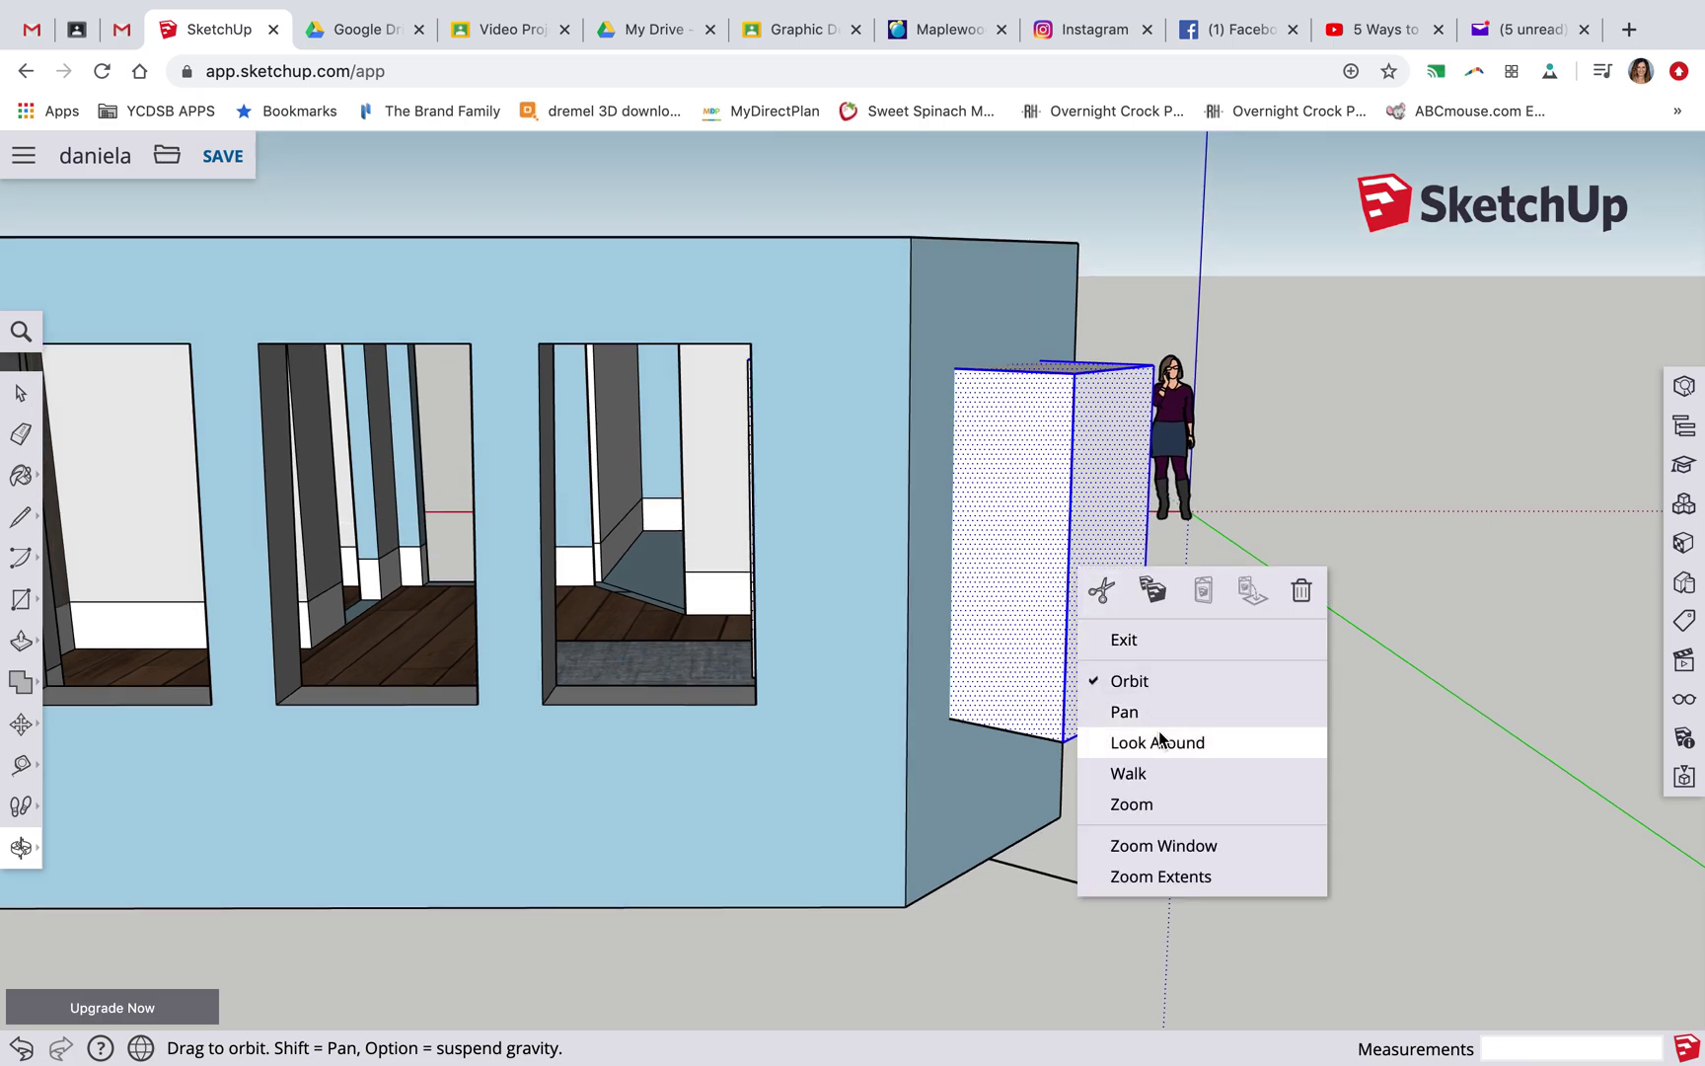
{"action": "left_click", "coordinate": [1298, 541]}
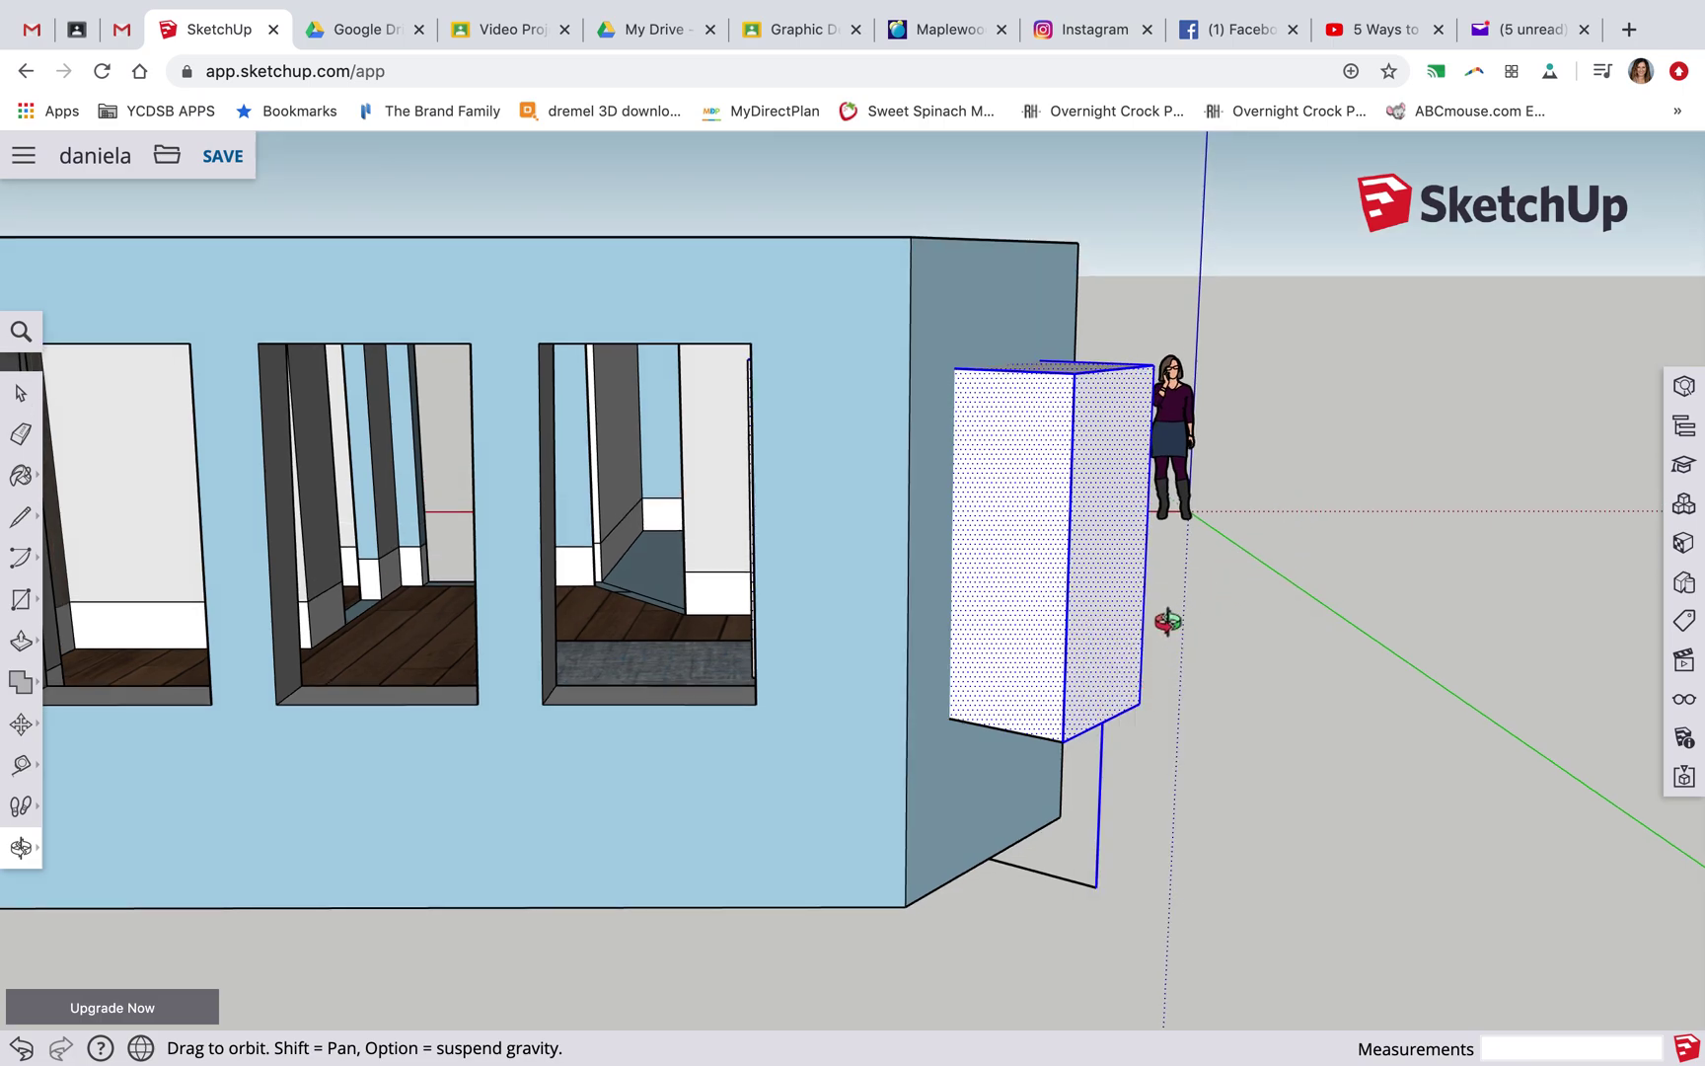
{"action": "left_click", "coordinate": [21, 393]}
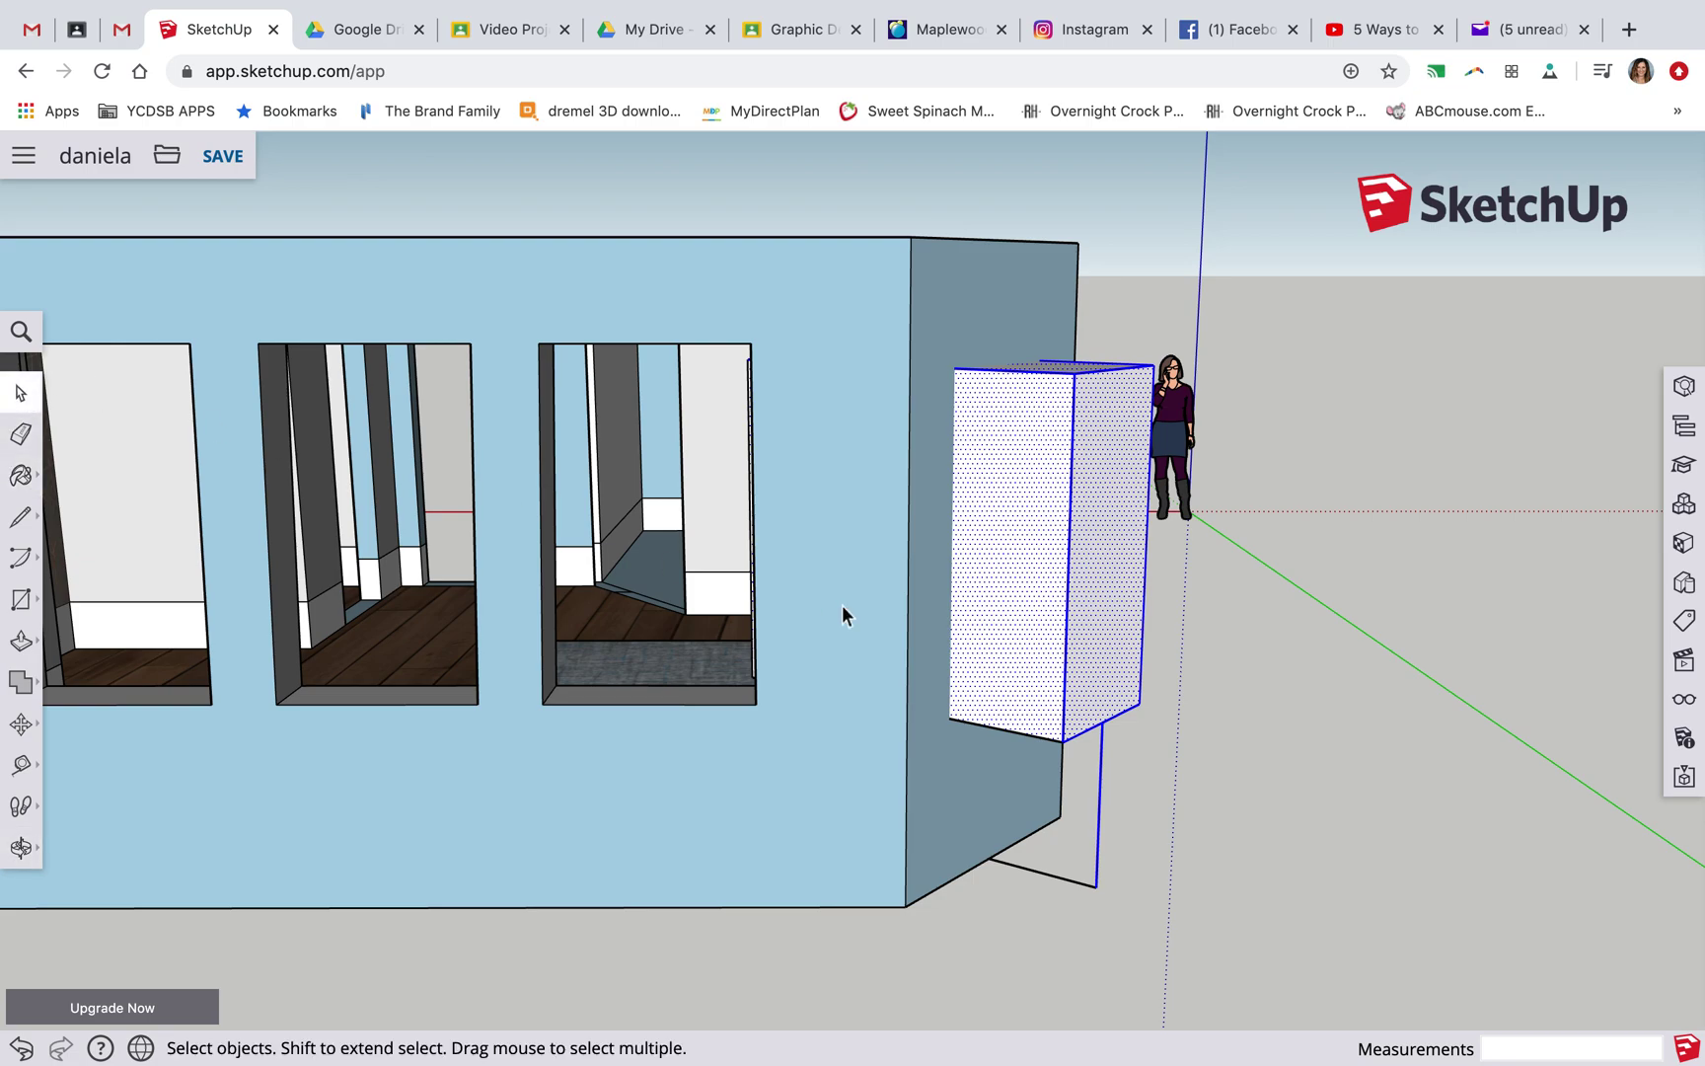
{"action": "right_click", "coordinate": [1103, 583]}
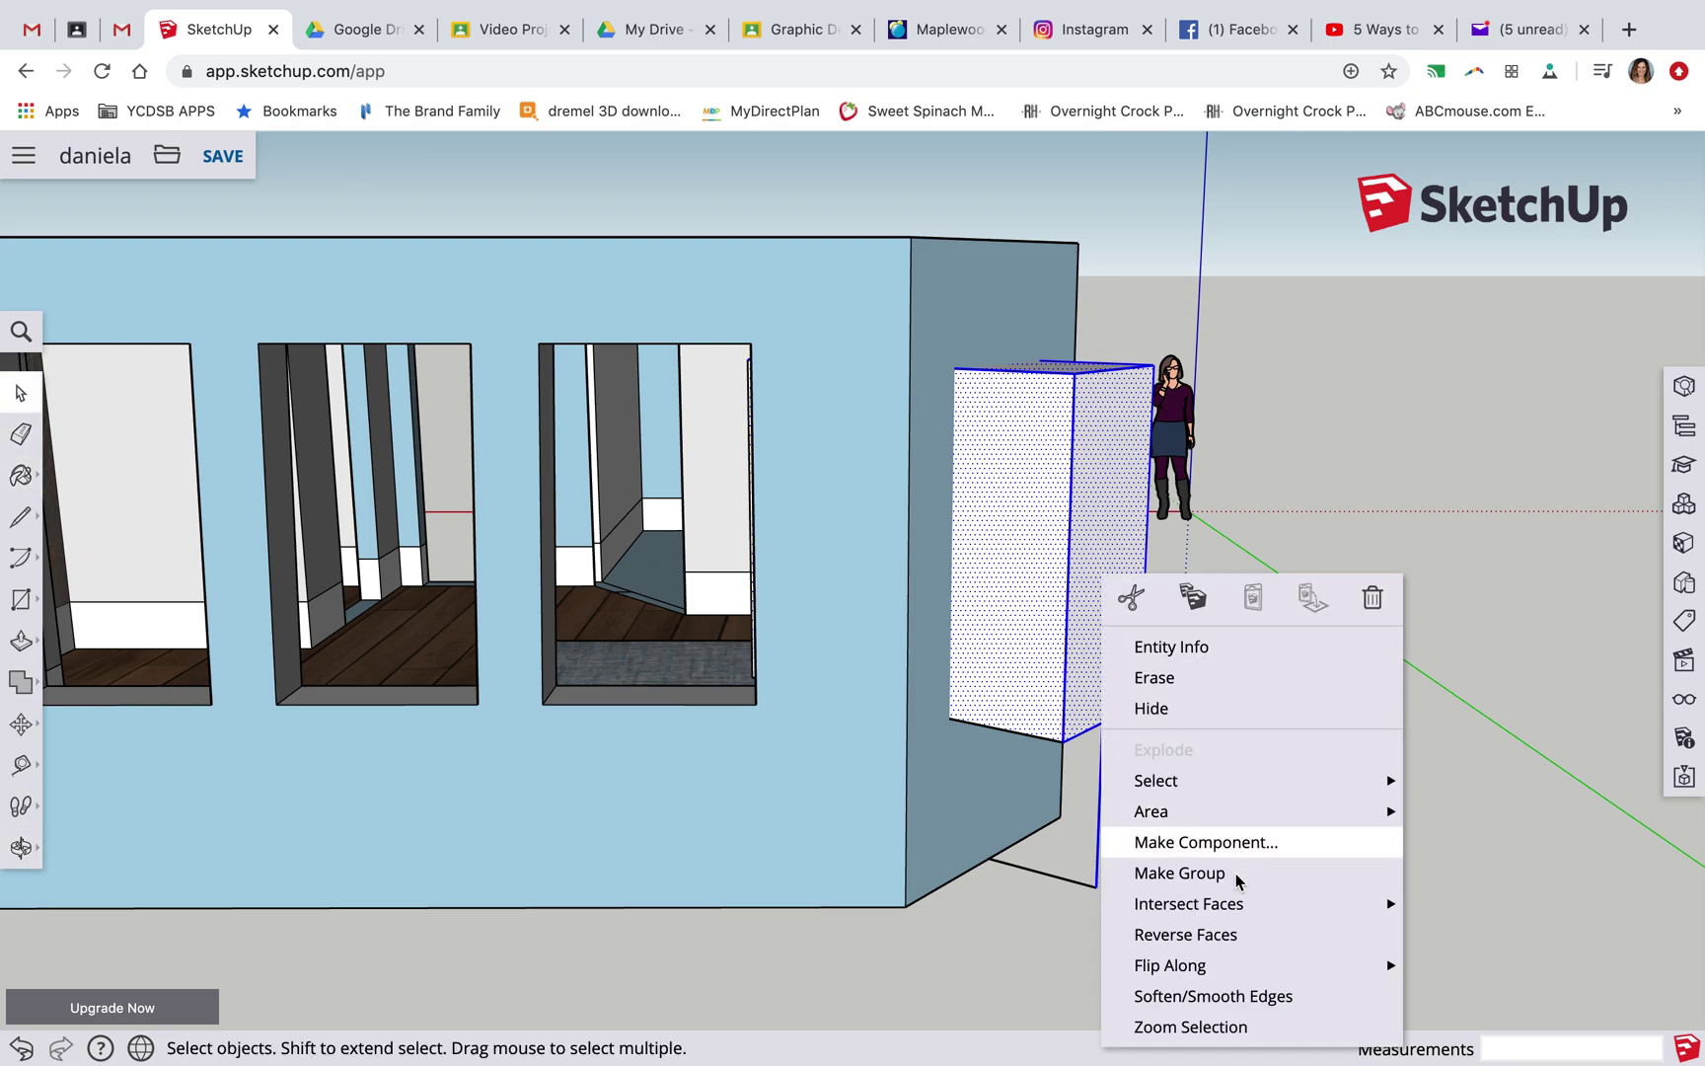
{"action": "mouse_move", "coordinate": [1240, 903]}
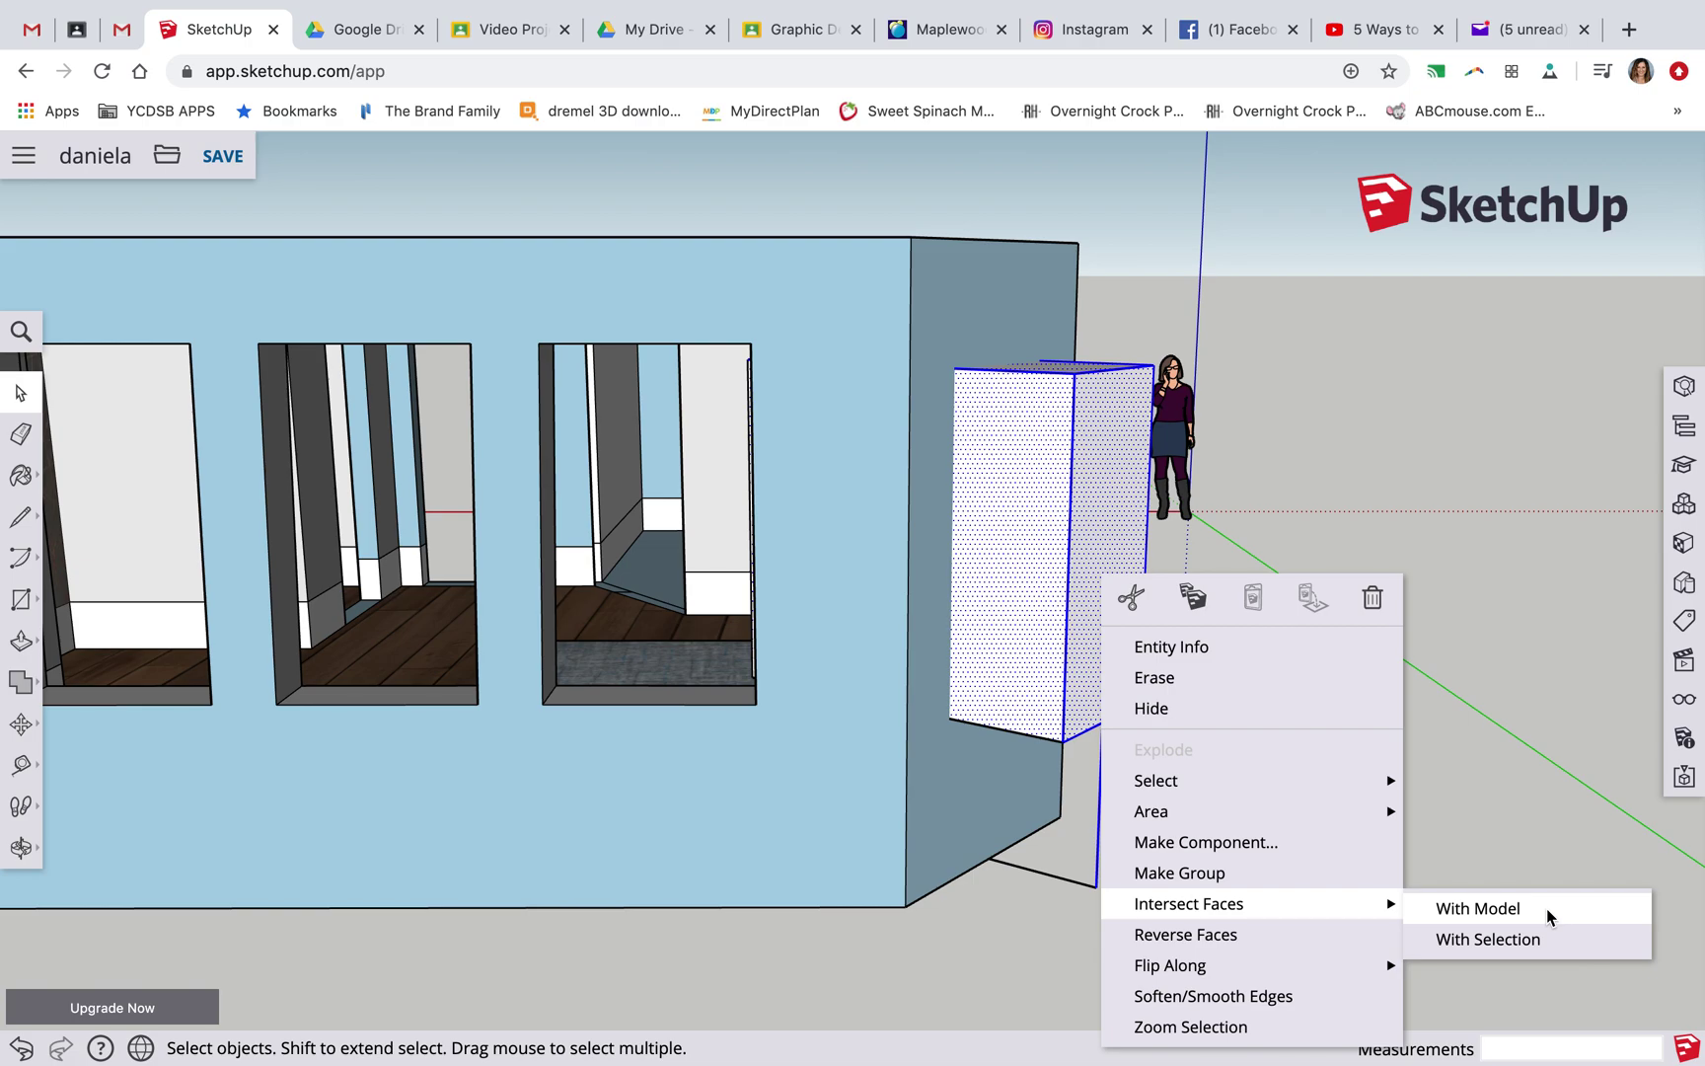
{"action": "left_click", "coordinate": [1546, 907]}
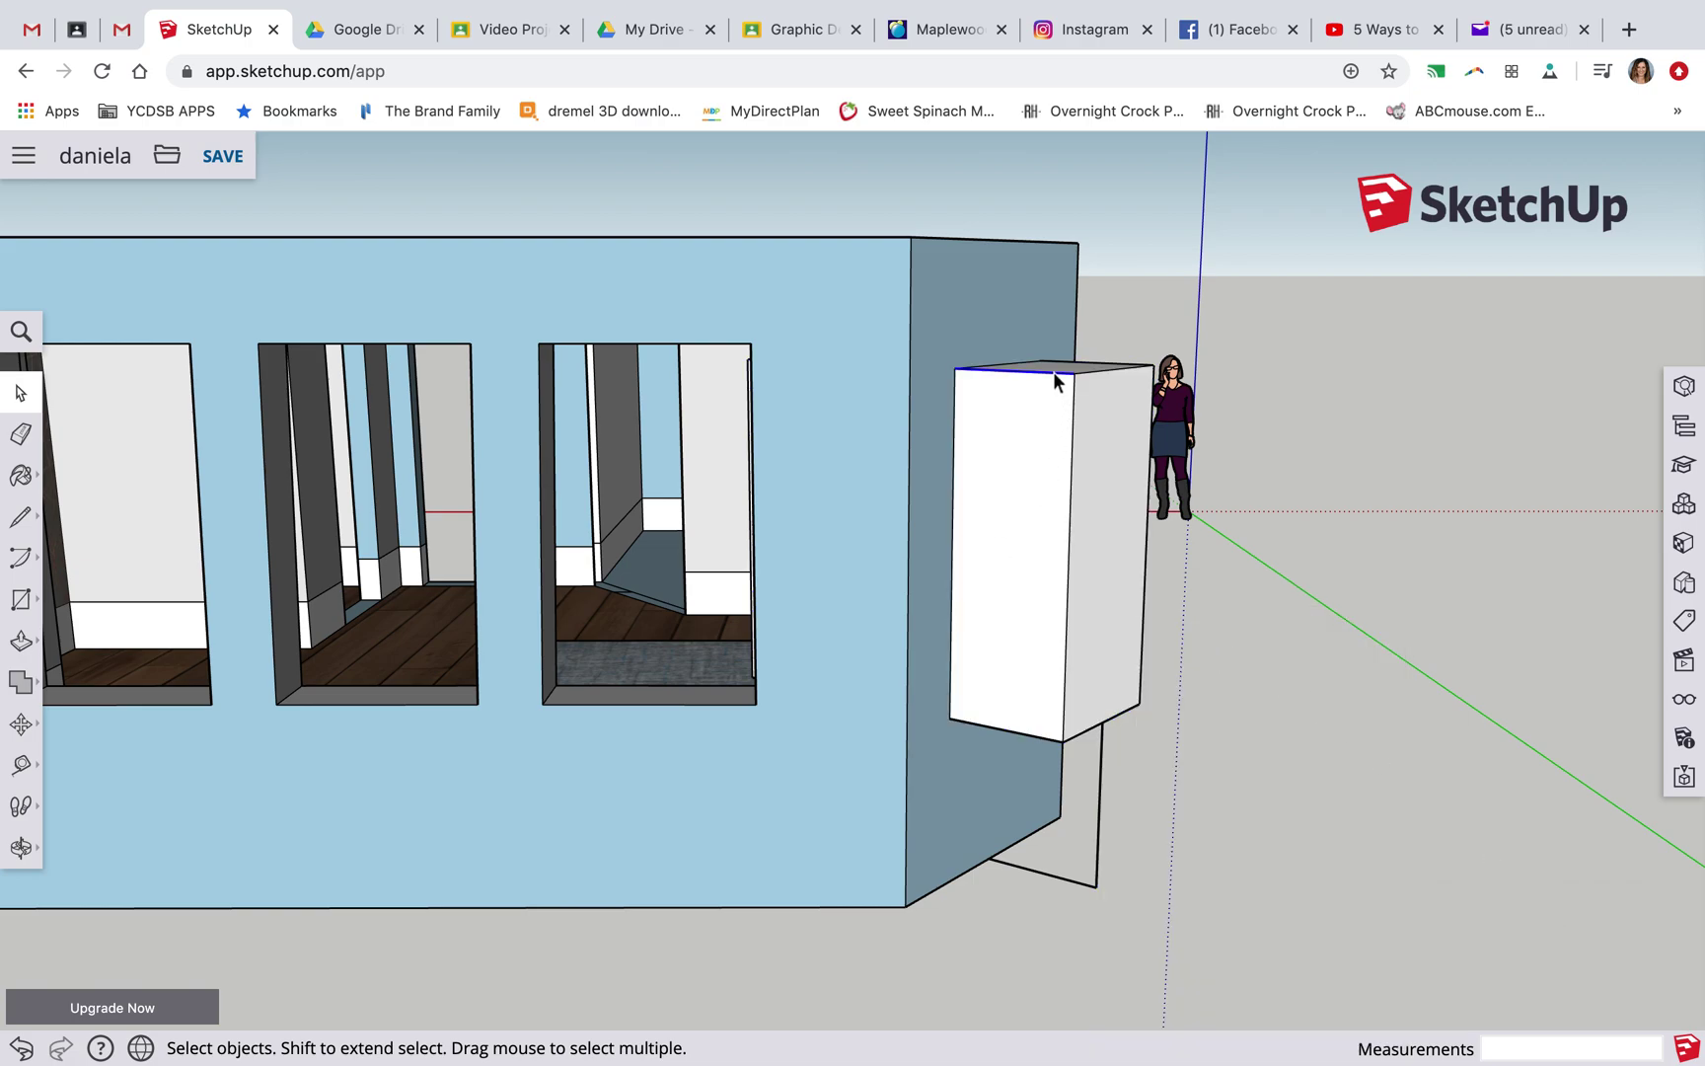
Delete the top and side edges of the white box protruding outside the angled wall, removing its attached faces
{"action": "left_click", "coordinate": [1074, 396]}
{"action": "key", "text": "Delete"}
{"action": "left_click", "coordinate": [1072, 400]}
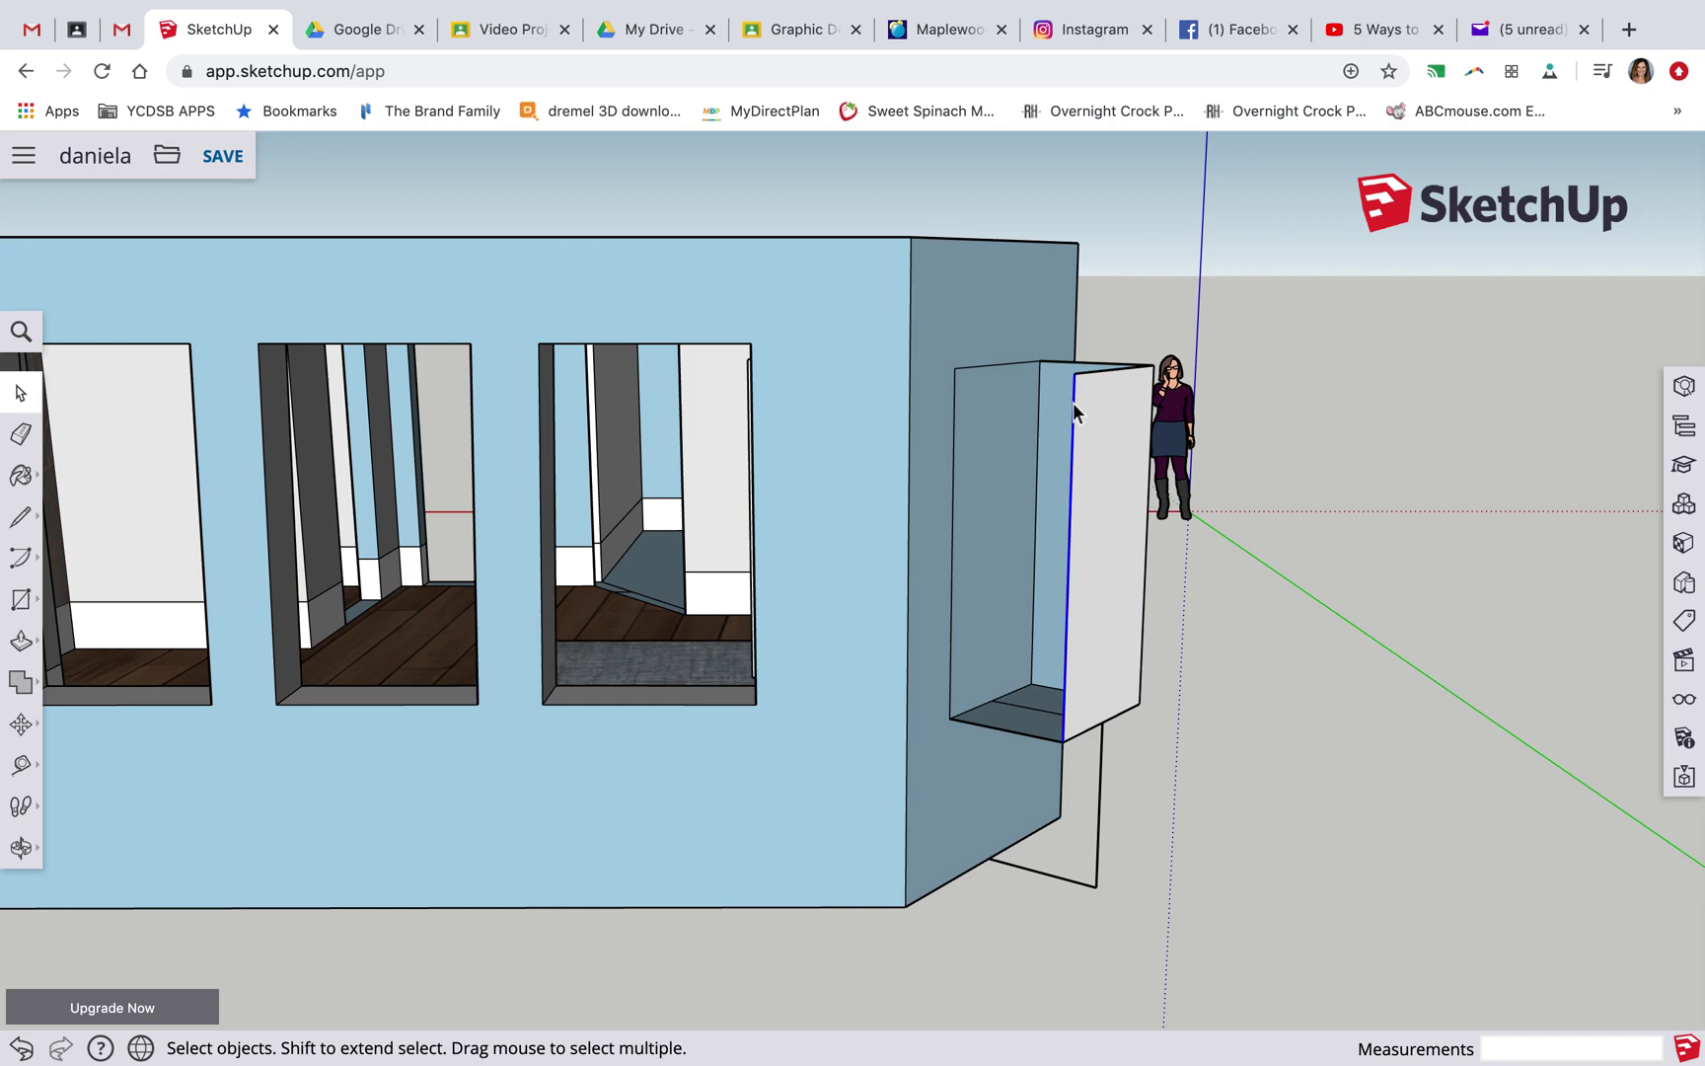
{"action": "key", "text": "Delete"}
{"action": "left_click", "coordinate": [1107, 364]}
{"action": "key", "text": "Delete"}
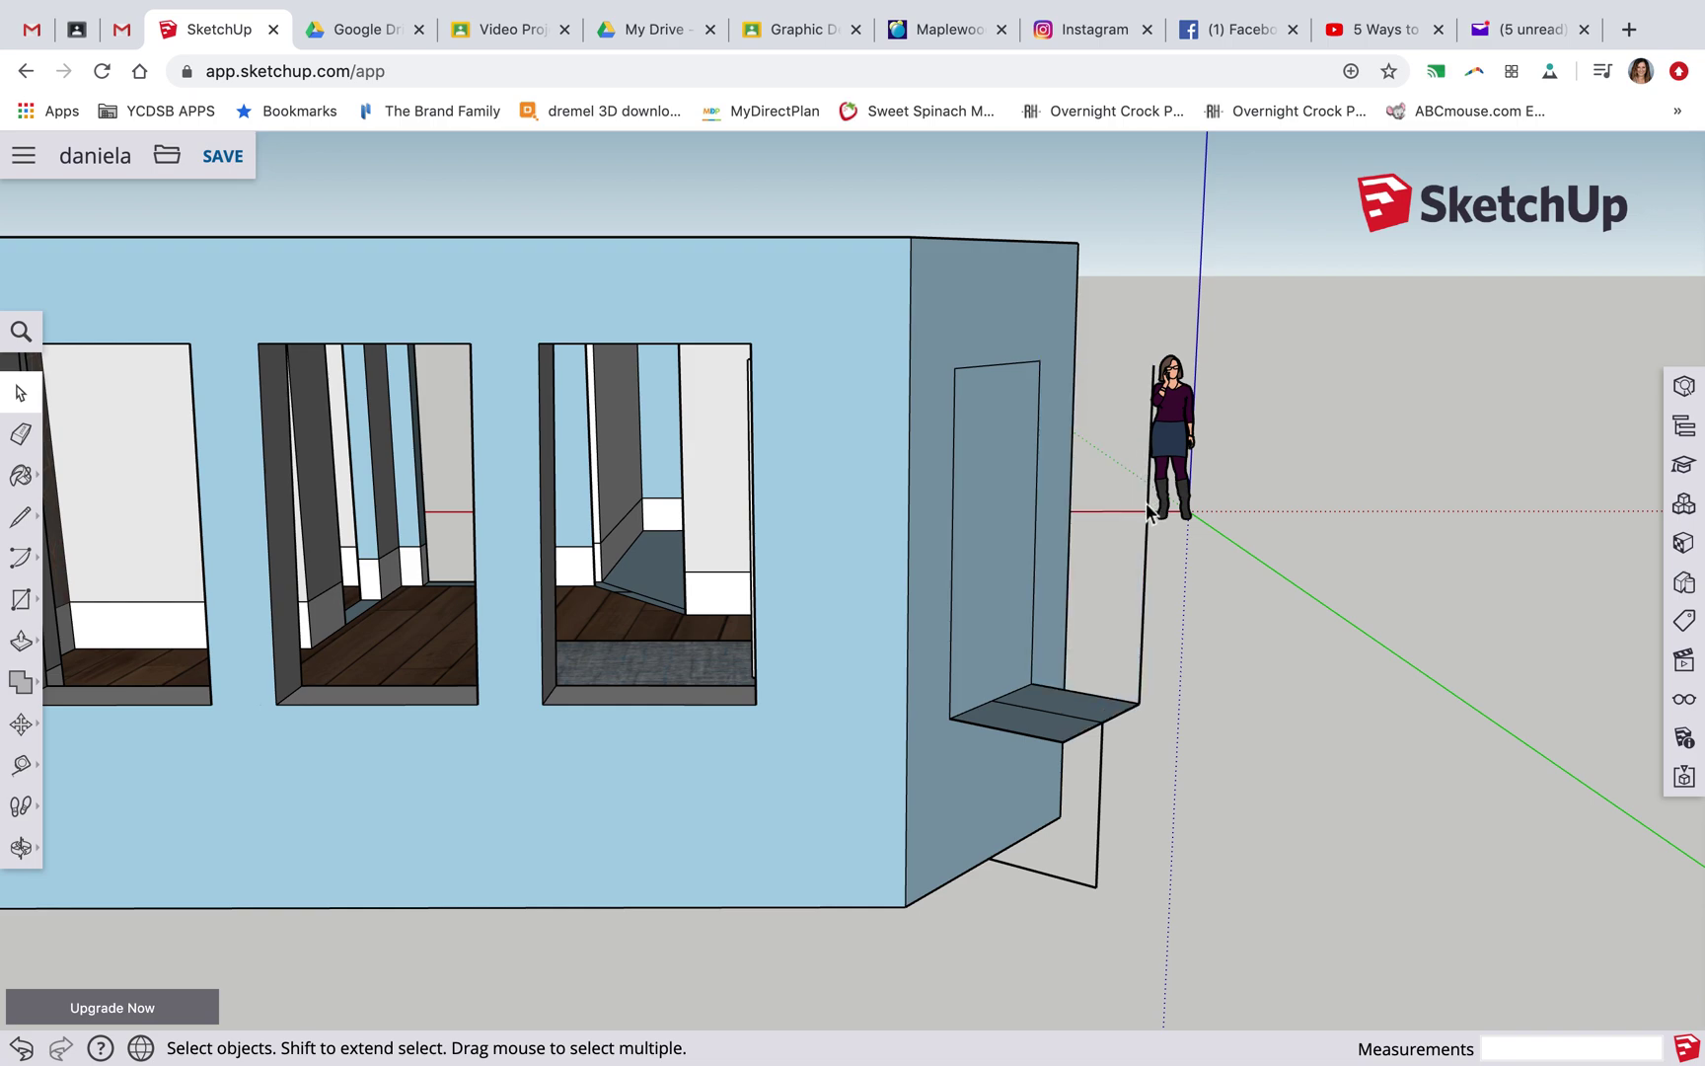
Delete the box's remaining bottom and edges outside, along with the window-shaped face on the angled wall's outer side
{"action": "left_click", "coordinate": [1084, 724]}
{"action": "key", "text": "Delete"}
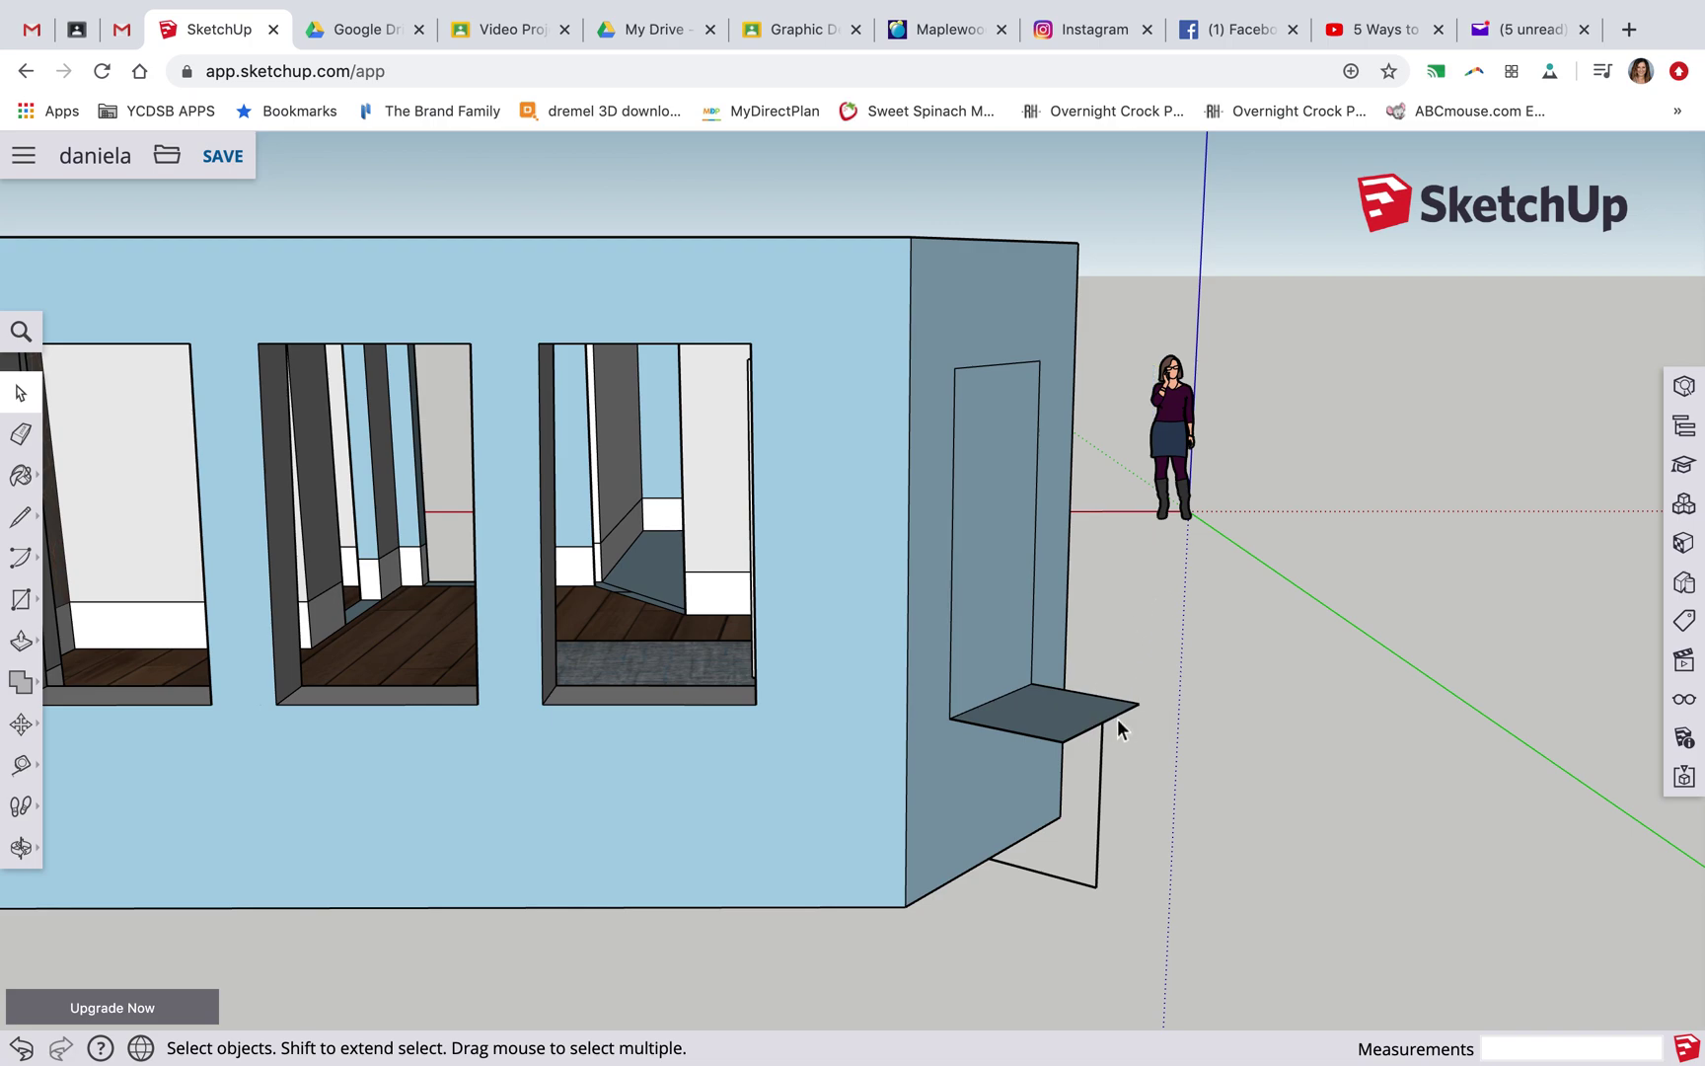
{"action": "key", "text": "Delete"}
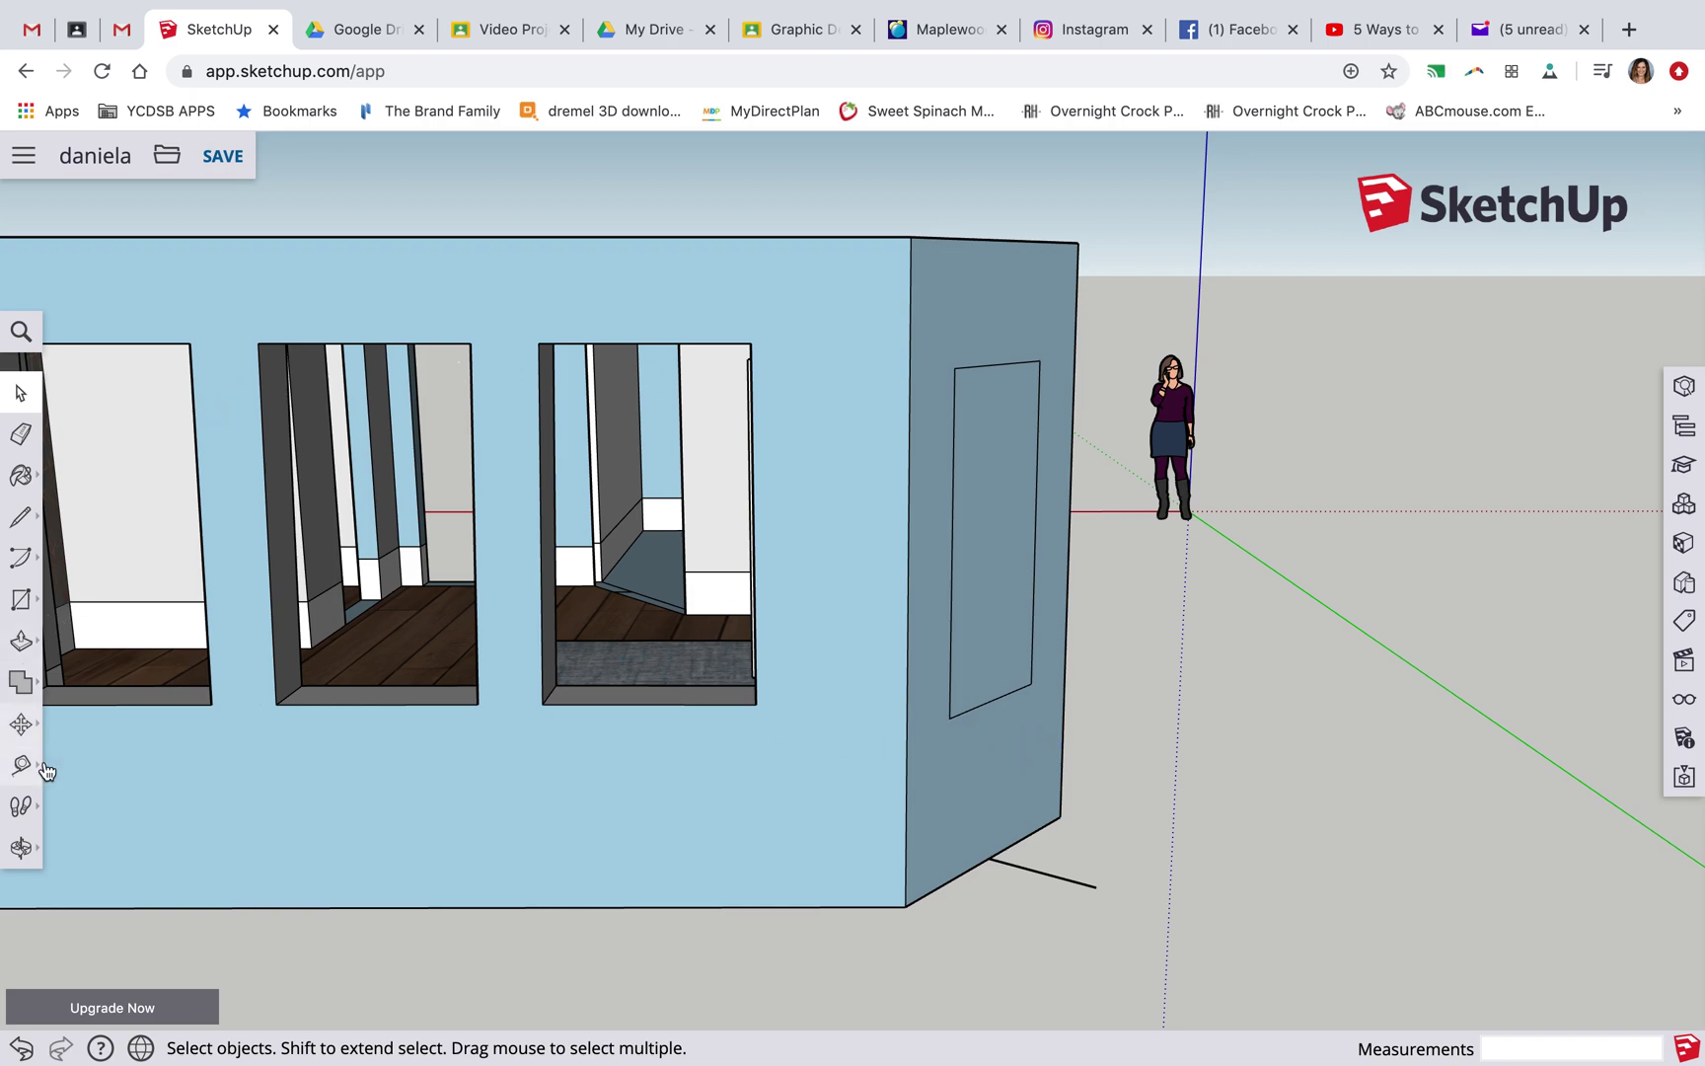
{"action": "left_click", "coordinate": [985, 491]}
{"action": "key", "text": "Delete"}
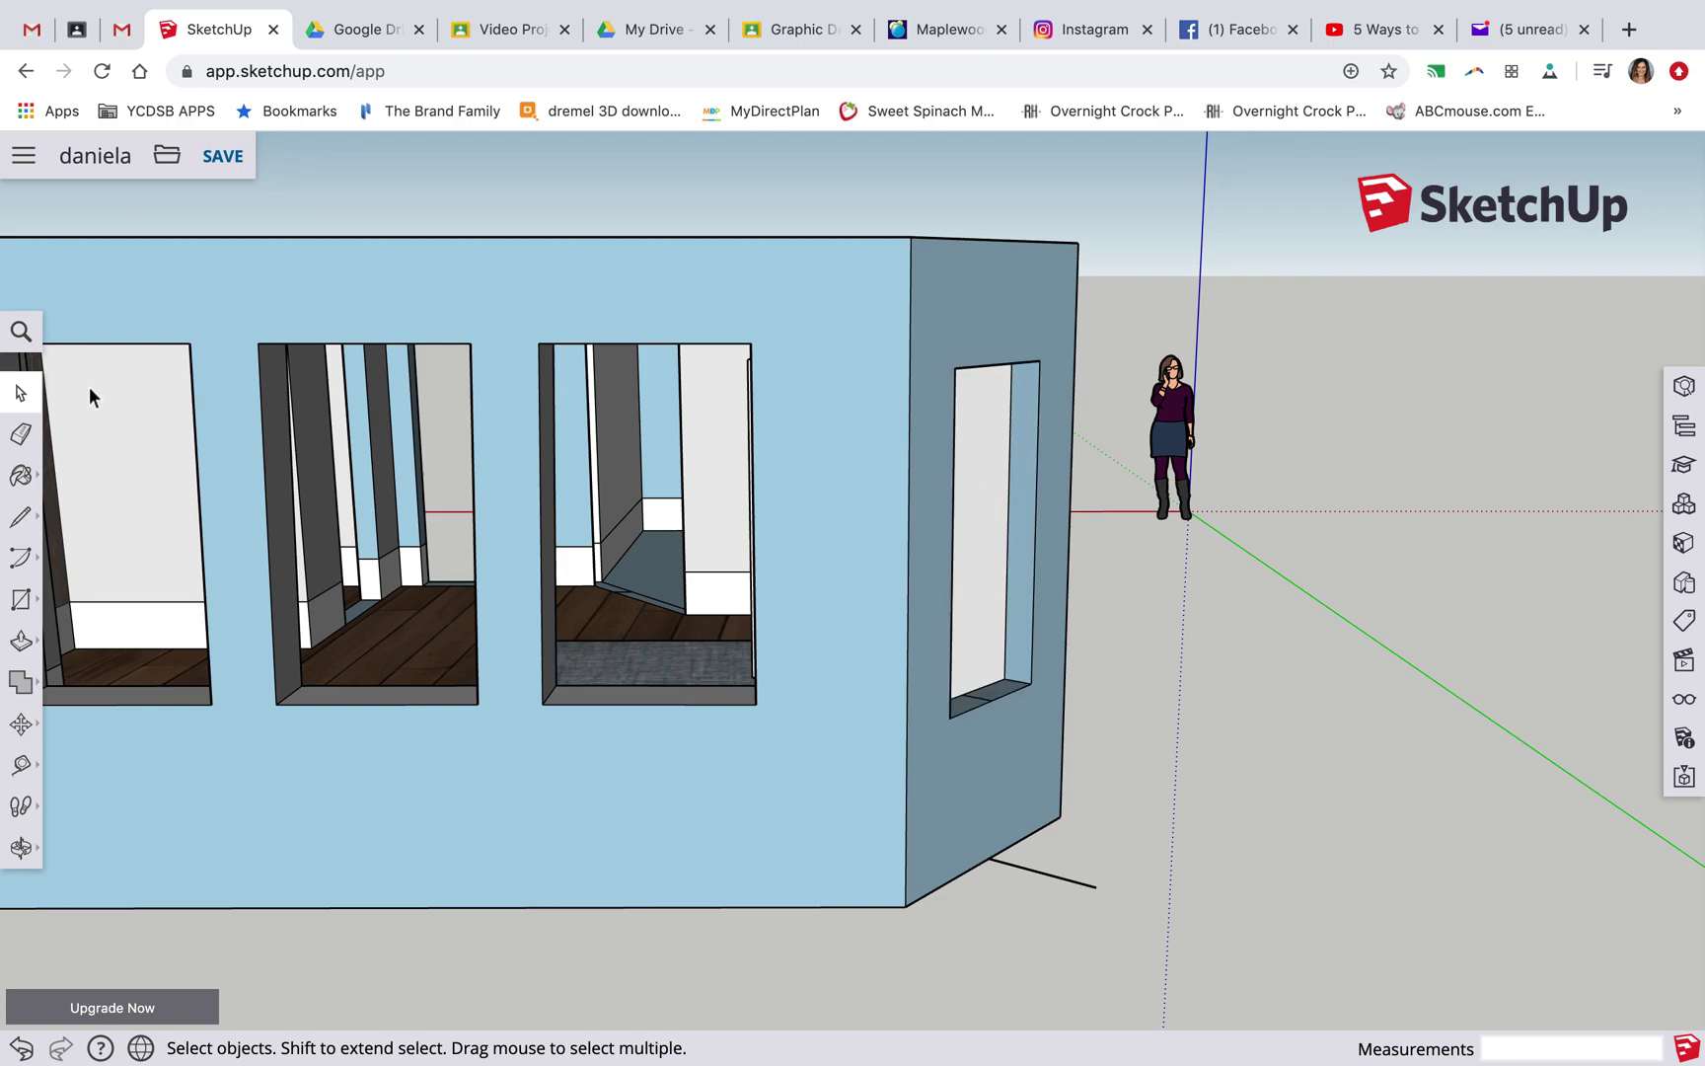
Delete the upper edges of the box protruding into the room from the angled wall, removing its top and side faces
{"action": "left_click", "coordinate": [21, 851]}
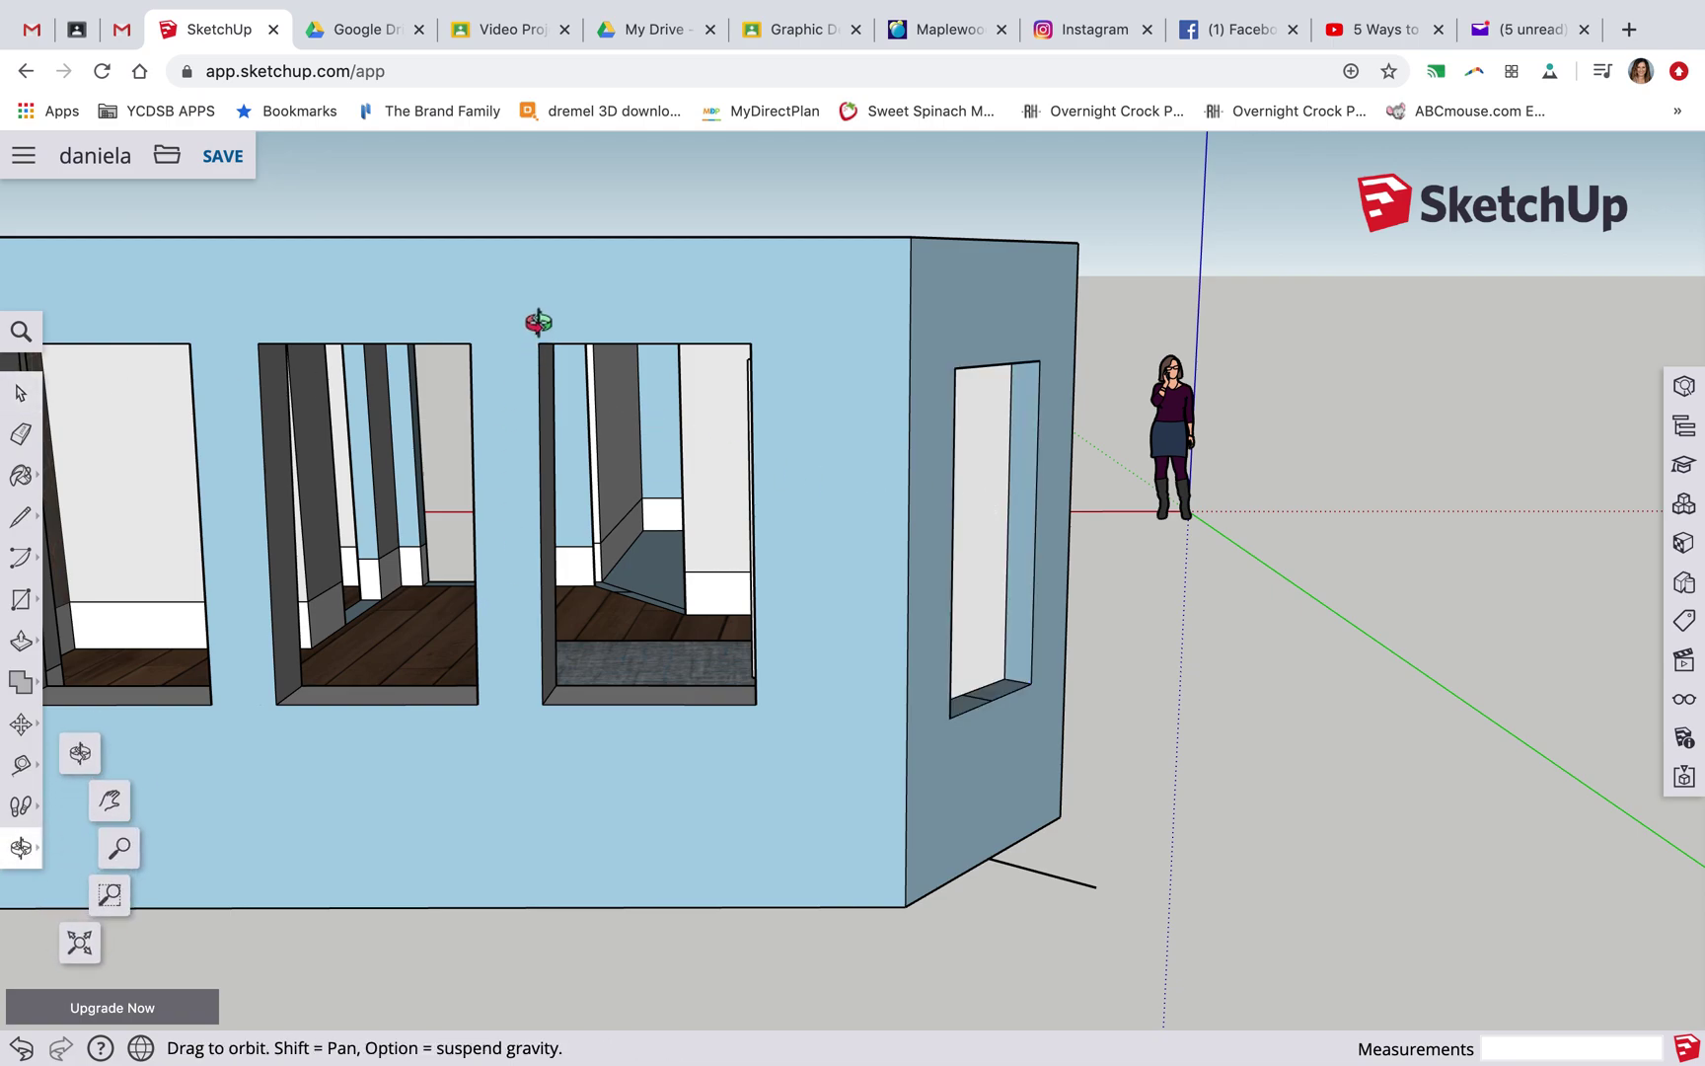
{"action": "left_click_drag", "start_coordinate": [541, 331], "coordinate": [637, 433]}
{"action": "left_click_drag", "start_coordinate": [759, 611], "coordinate": [346, 533]}
{"action": "left_click", "coordinate": [21, 394]}
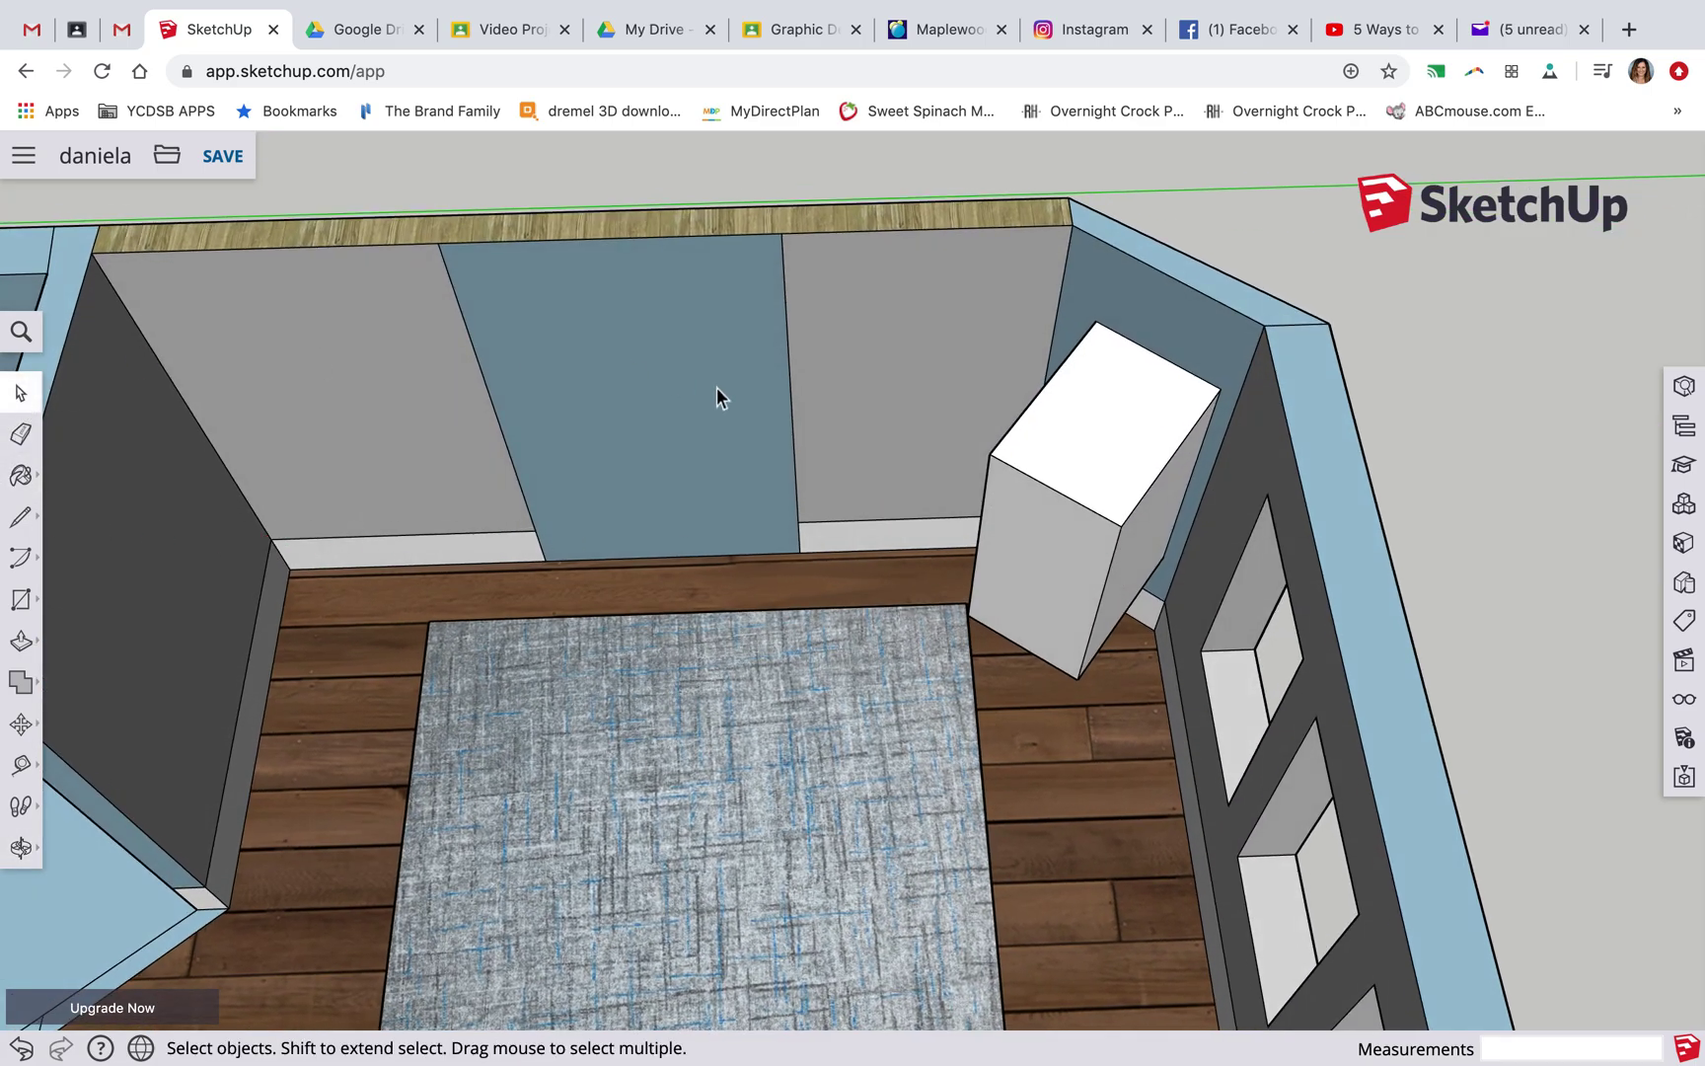
{"action": "left_click", "coordinate": [1066, 361]}
{"action": "key", "text": "Delete"}
{"action": "left_click", "coordinate": [1193, 423]}
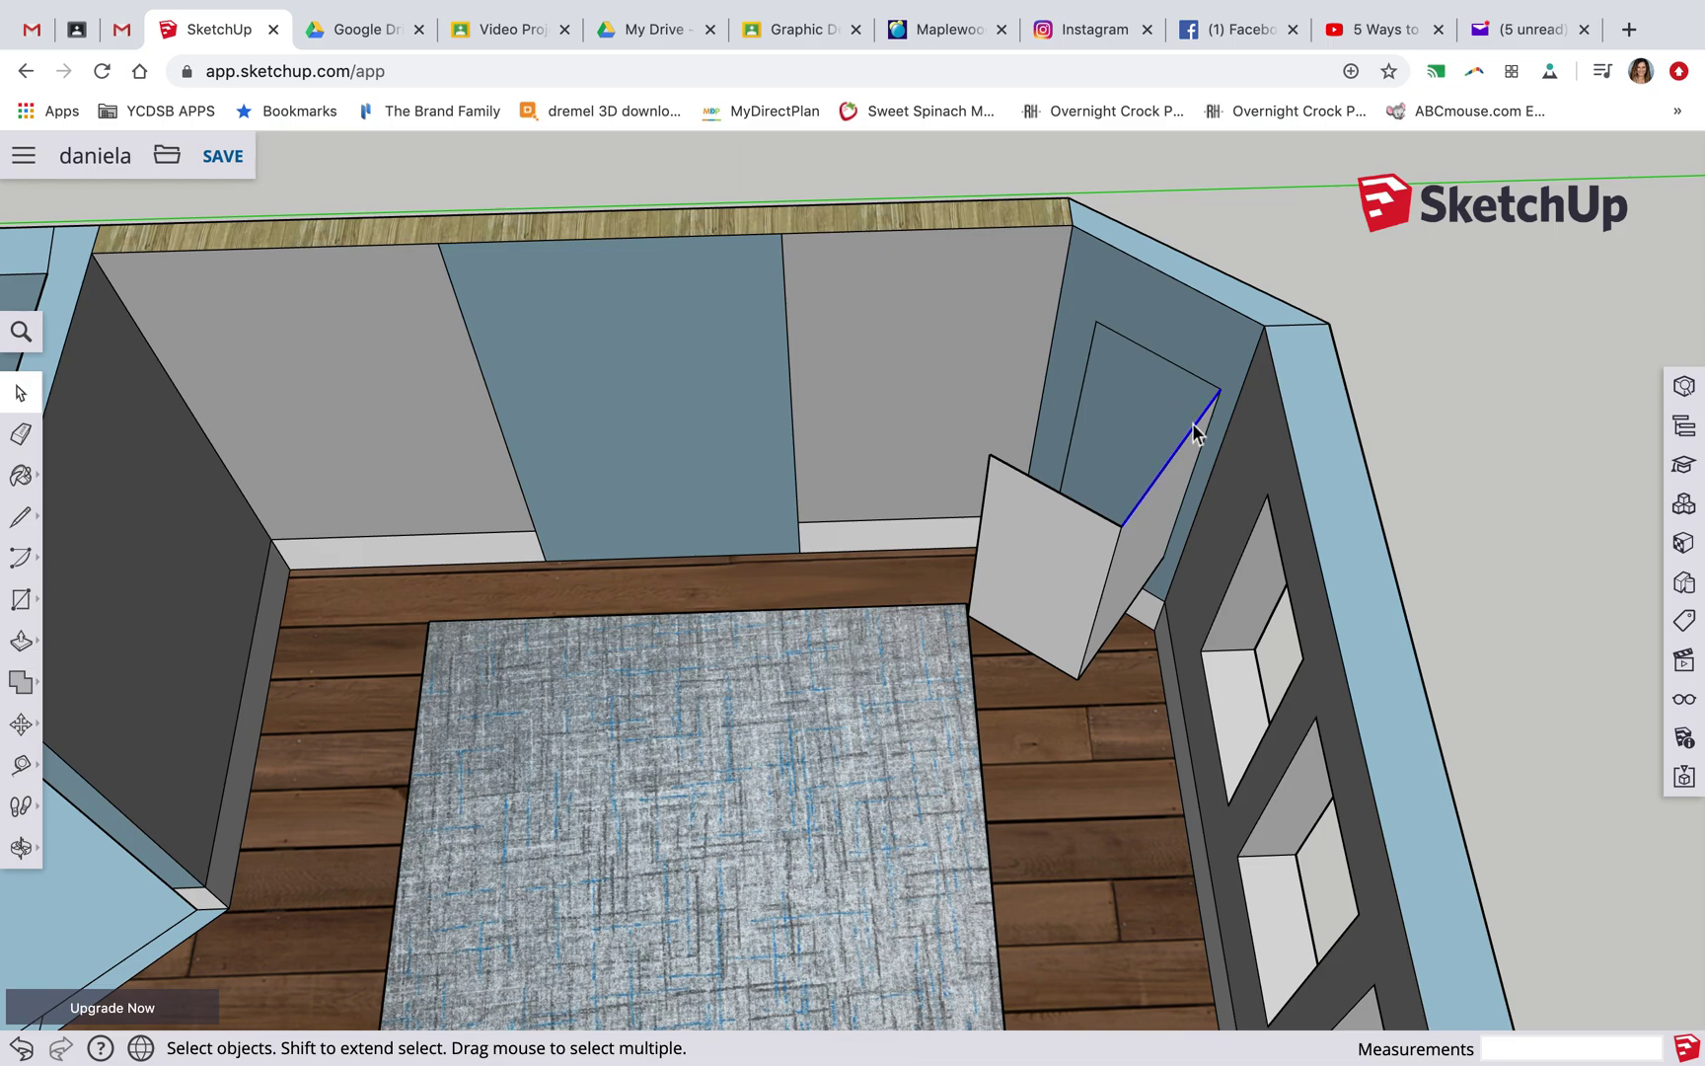
{"action": "key", "text": "Delete"}
{"action": "left_click", "coordinate": [1081, 503]}
{"action": "key", "text": "Delete"}
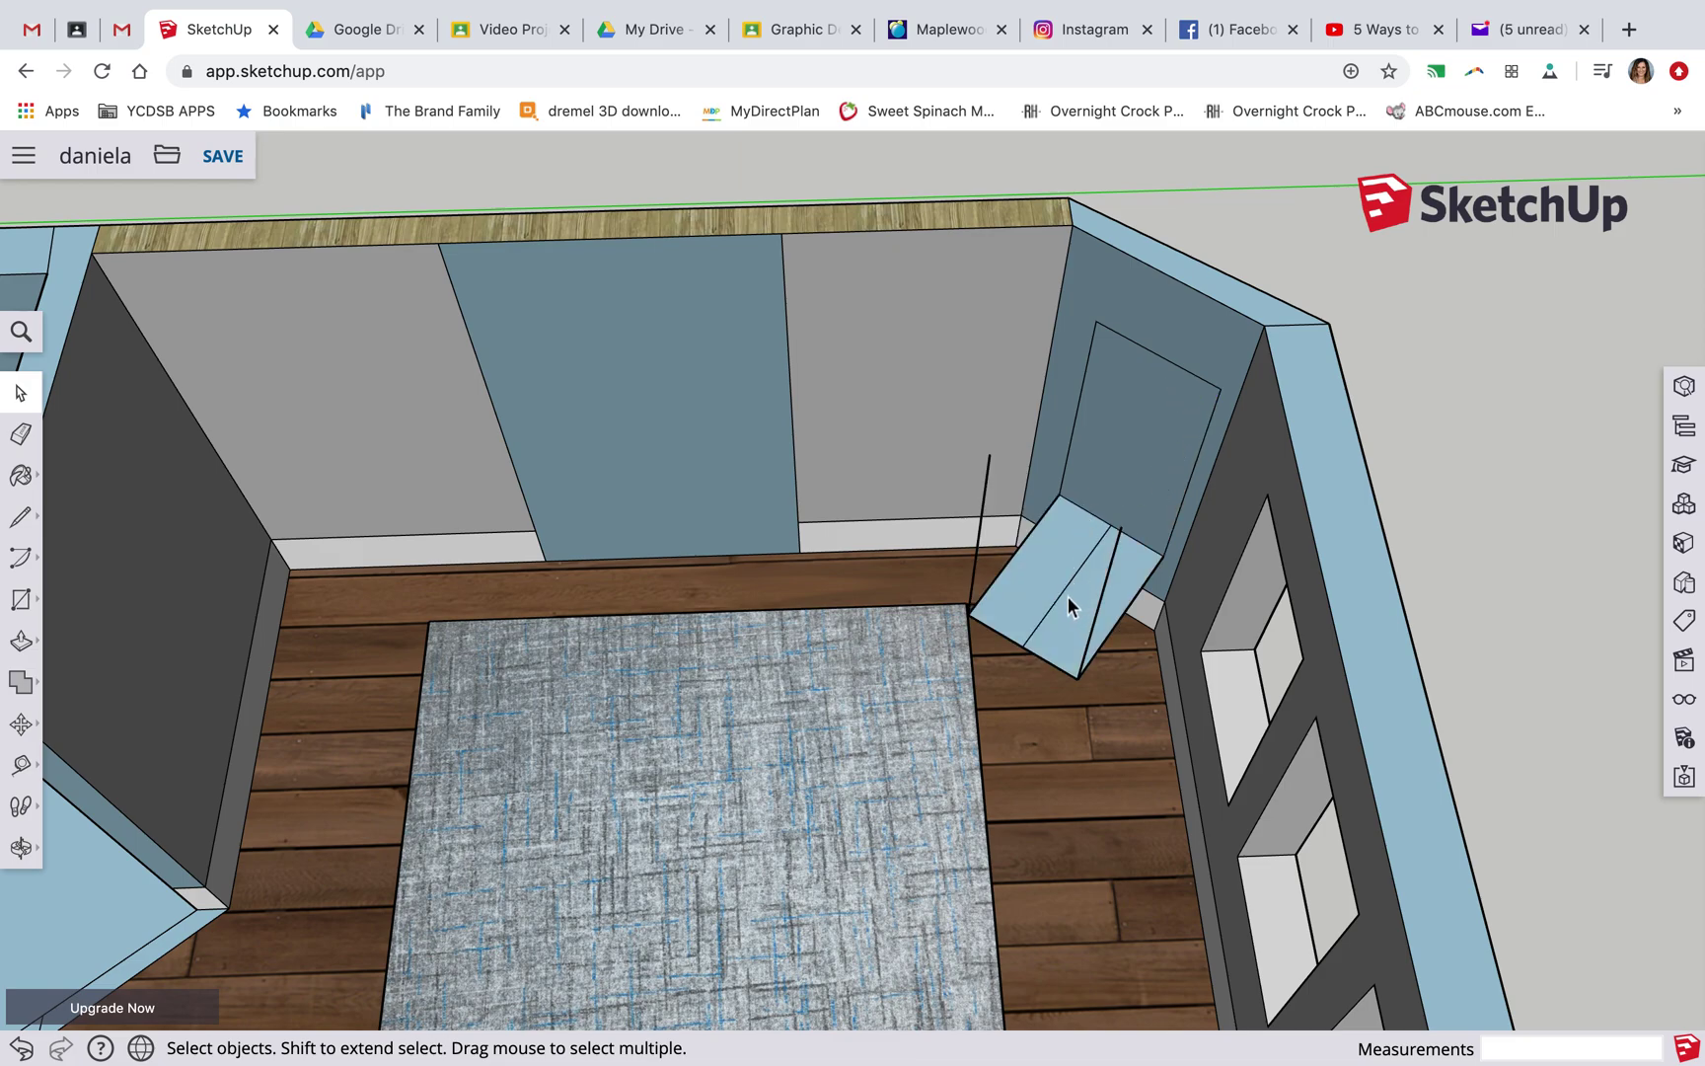
Delete the bottom face and leftover vertical edges of the box inside the room
{"action": "left_click", "coordinate": [1064, 596]}
{"action": "left_click", "coordinate": [986, 483]}
{"action": "key", "text": "Delete"}
{"action": "key", "text": "Delete"}
{"action": "left_click", "coordinate": [1126, 607]}
{"action": "key", "text": "Delete"}
{"action": "left_click", "coordinate": [1025, 539]}
{"action": "key", "text": "Delete"}
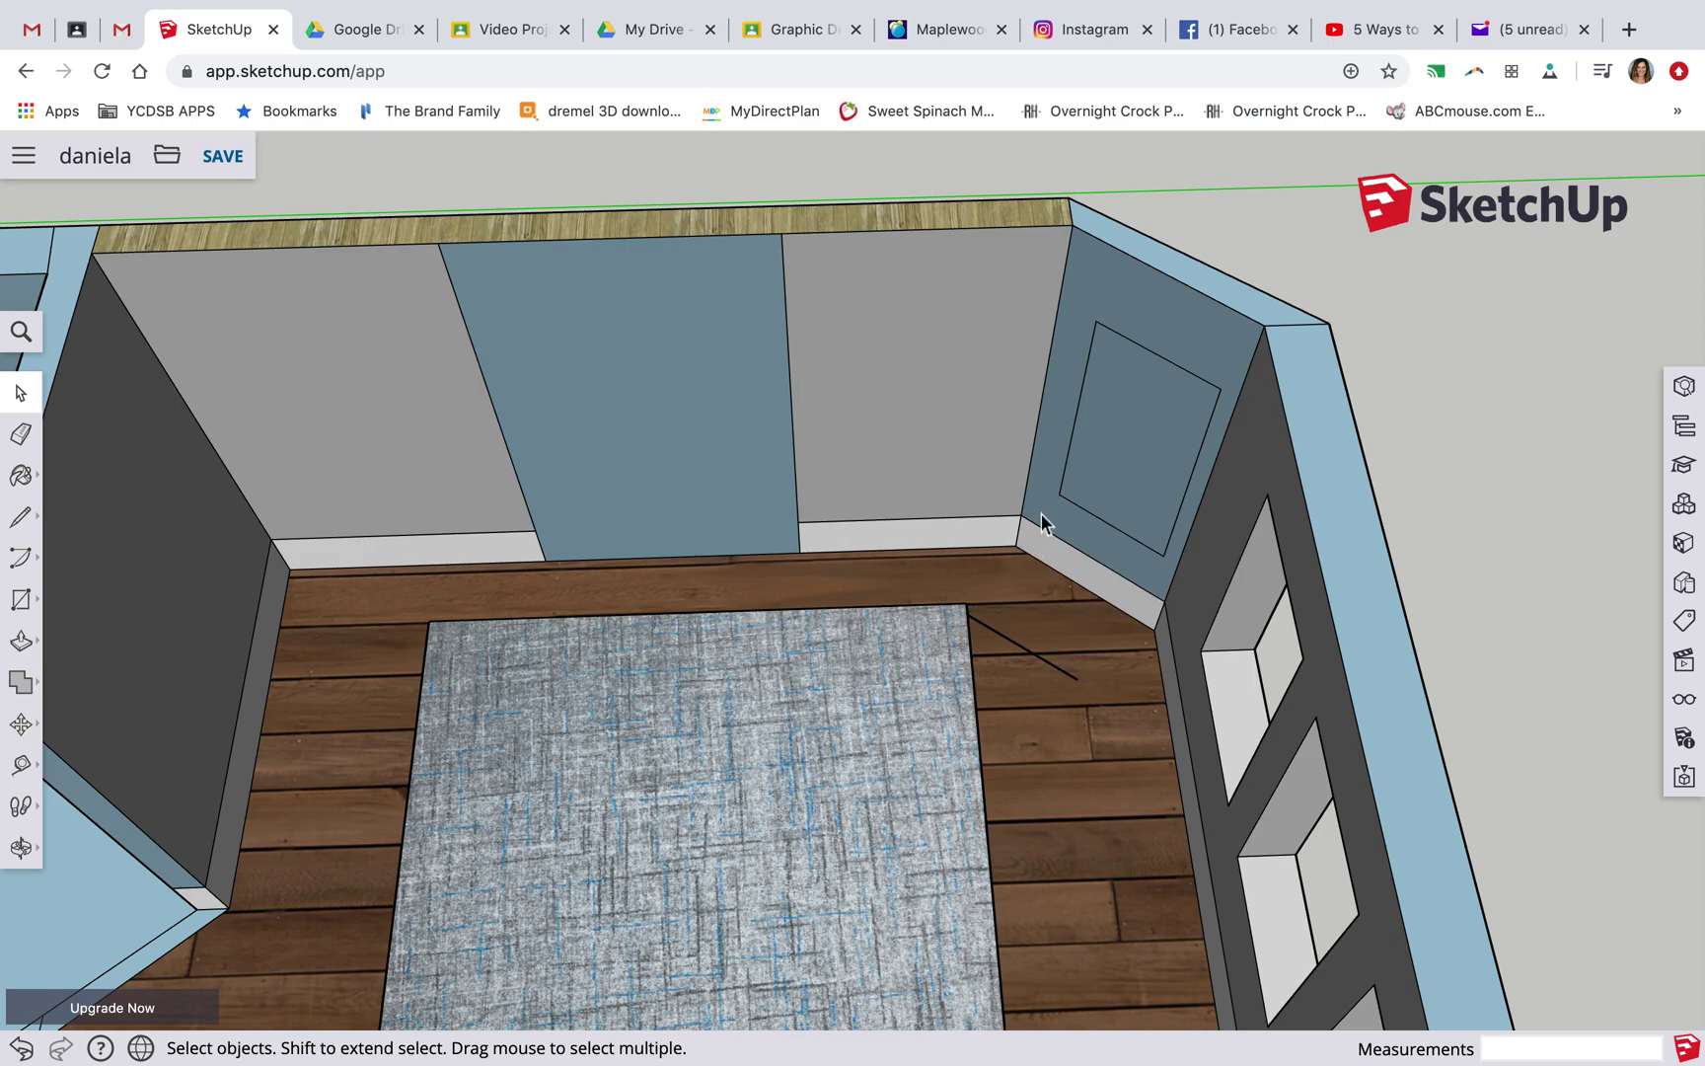
Delete the stray line above the floor and the window-shaped face on the inner side of the angled wall
{"action": "left_click", "coordinate": [1004, 638]}
{"action": "key", "text": "Delete"}
{"action": "left_click", "coordinate": [1165, 448]}
{"action": "key", "text": "Delete"}
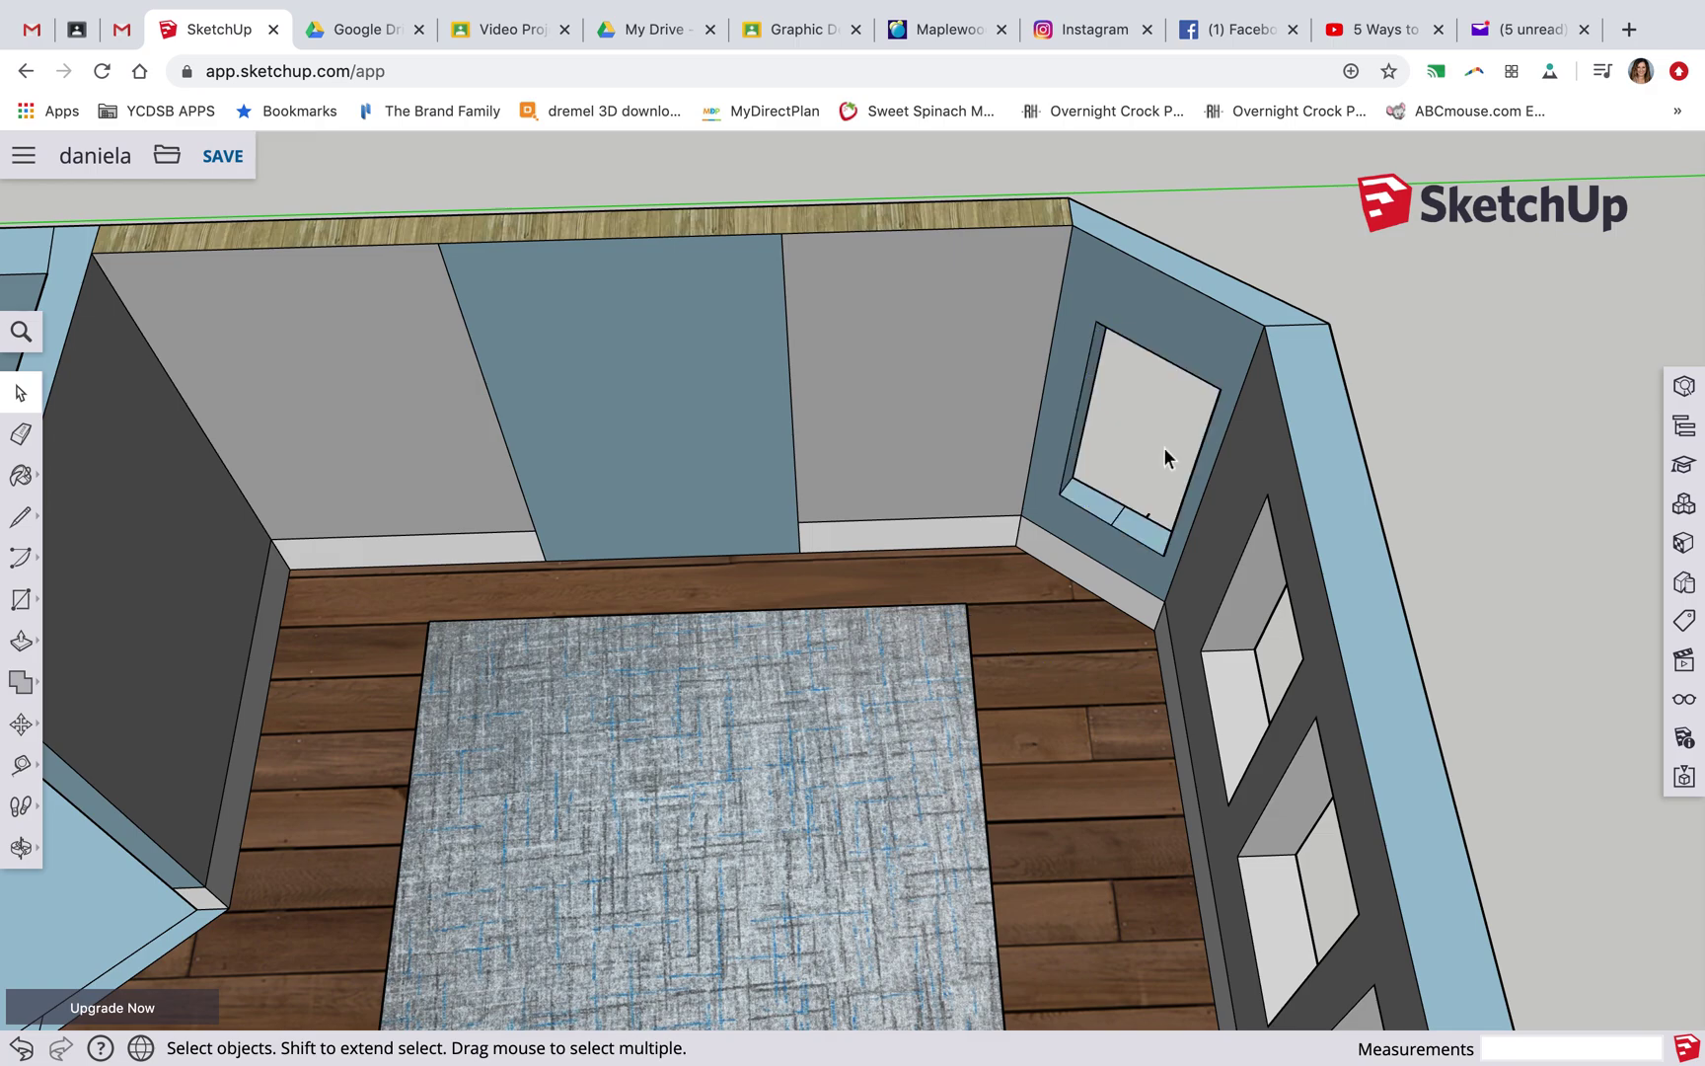
Remove the line that splits the sill of the new angled-wall window
{"action": "left_click", "coordinate": [1101, 524]}
{"action": "scroll", "coordinate": [1116, 521], "scroll_direction": "down", "scroll_amount": 6}
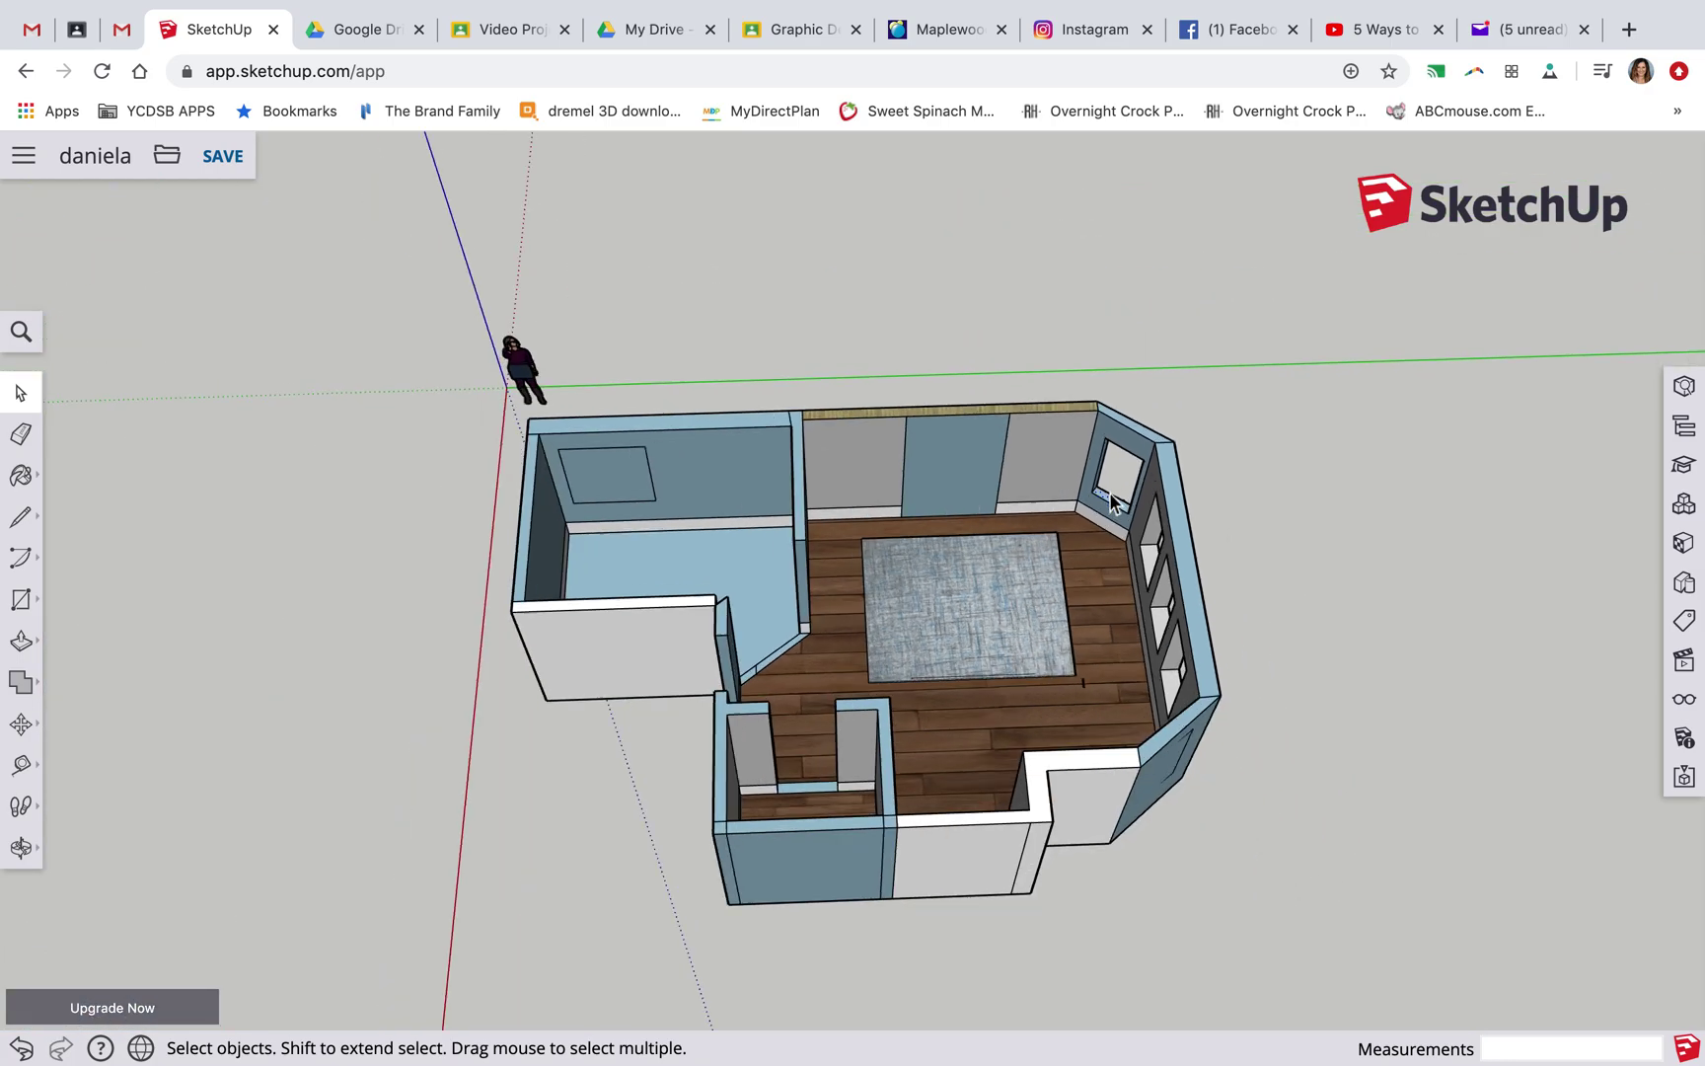
{"action": "scroll", "coordinate": [1113, 501], "scroll_direction": "up", "scroll_amount": 6}
{"action": "scroll", "coordinate": [1110, 501], "scroll_direction": "up", "scroll_amount": 5}
{"action": "left_click", "coordinate": [1149, 582]}
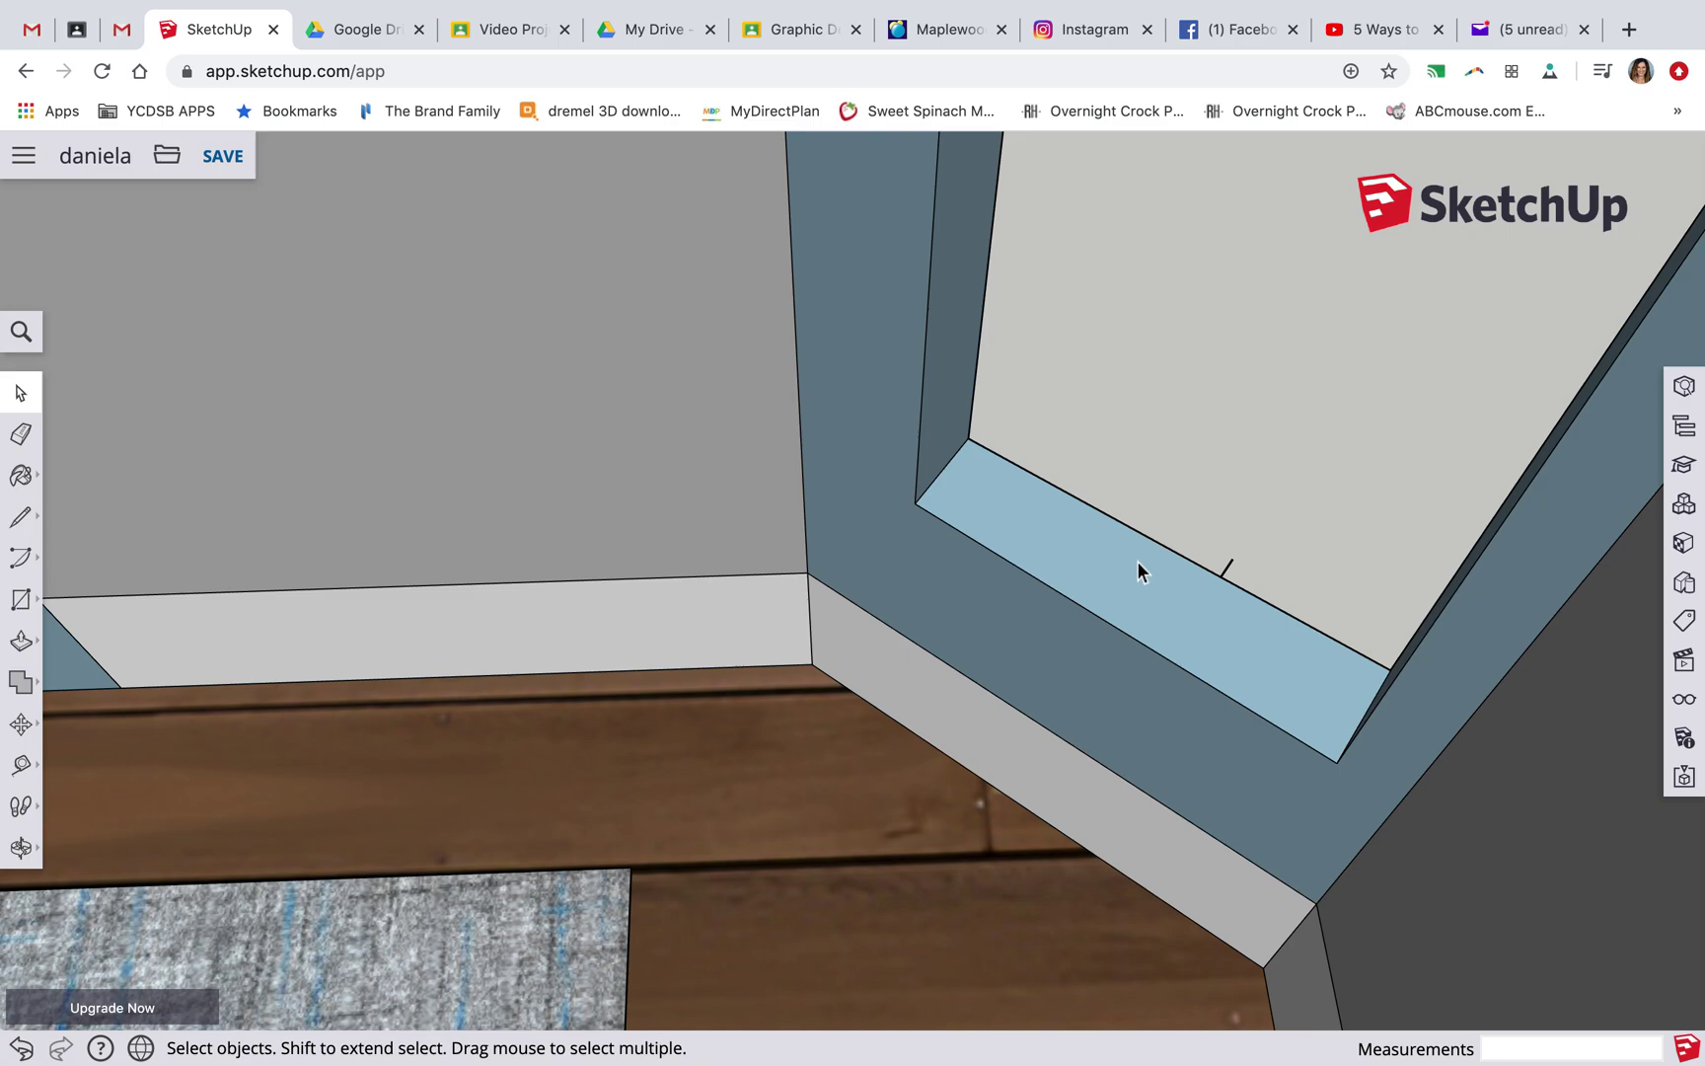
Draw a 41-inch vertical line up the angled wall from the bottom edge of the baseboard below the window
{"action": "scroll", "coordinate": [1137, 561], "scroll_direction": "down", "scroll_amount": 3}
{"action": "scroll", "coordinate": [1137, 560], "scroll_direction": "up", "scroll_amount": 2}
{"action": "scroll", "coordinate": [1137, 560], "scroll_direction": "down", "scroll_amount": 1}
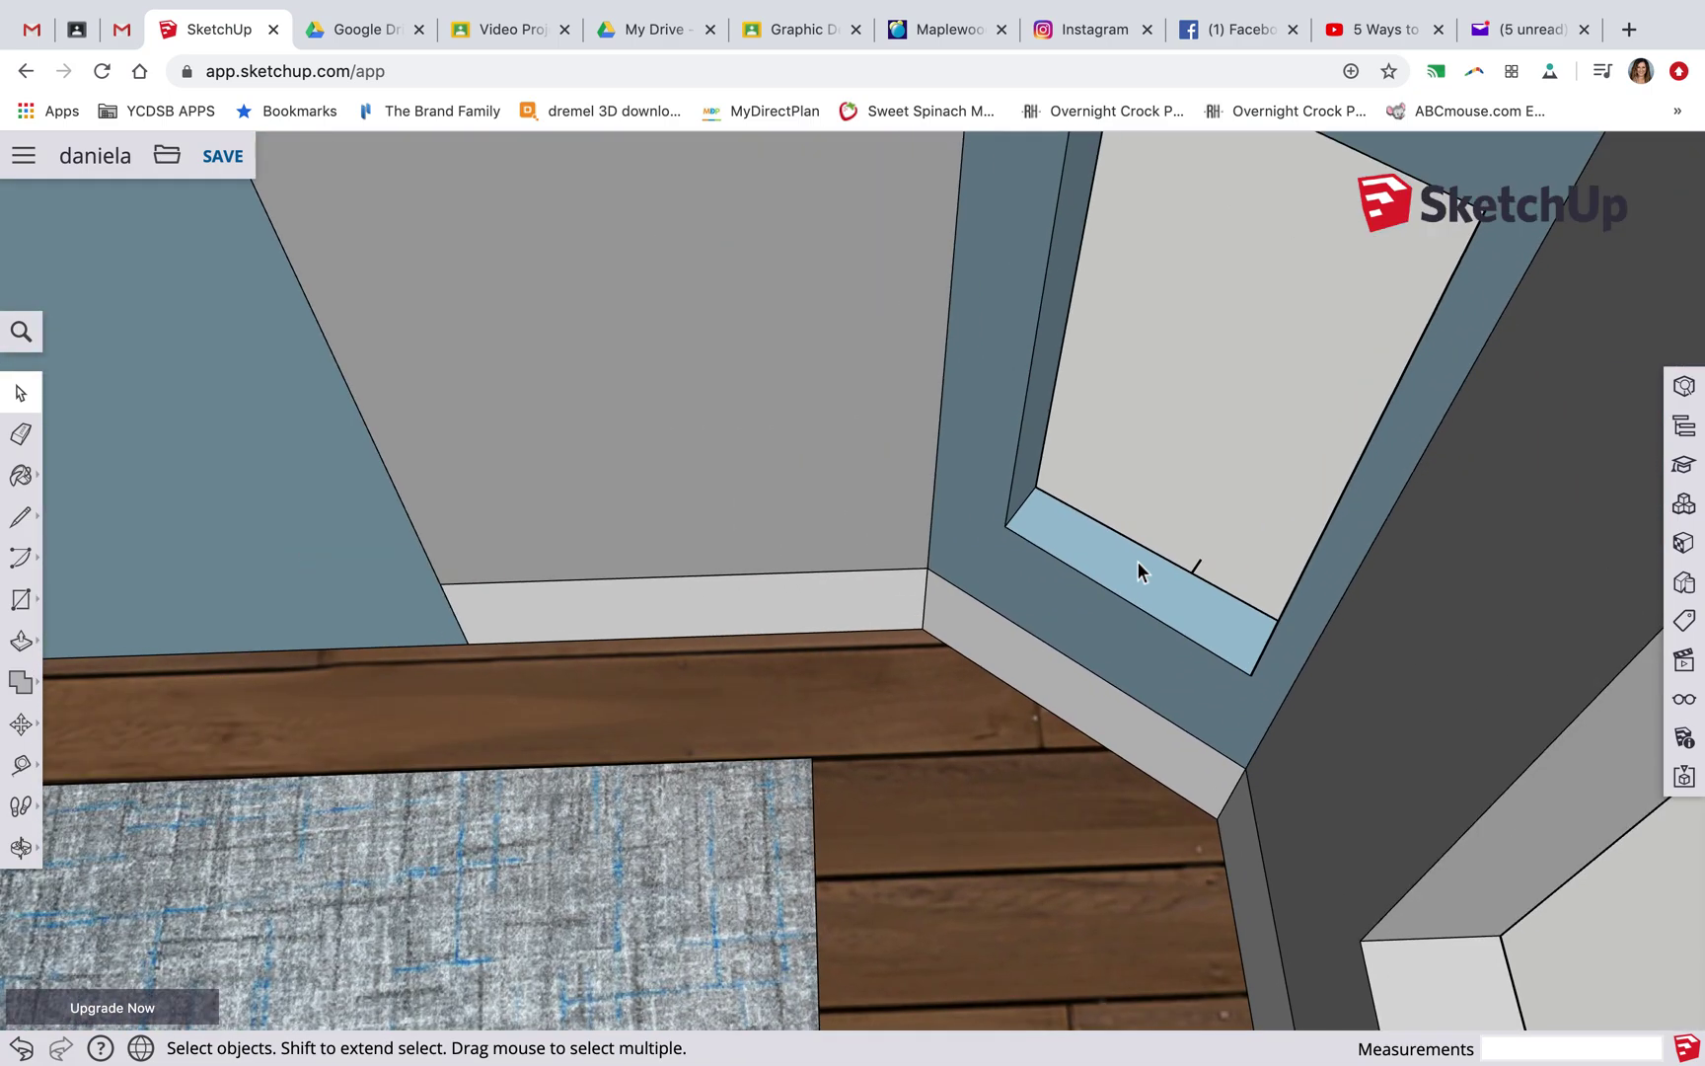
{"action": "left_click", "coordinate": [20, 514]}
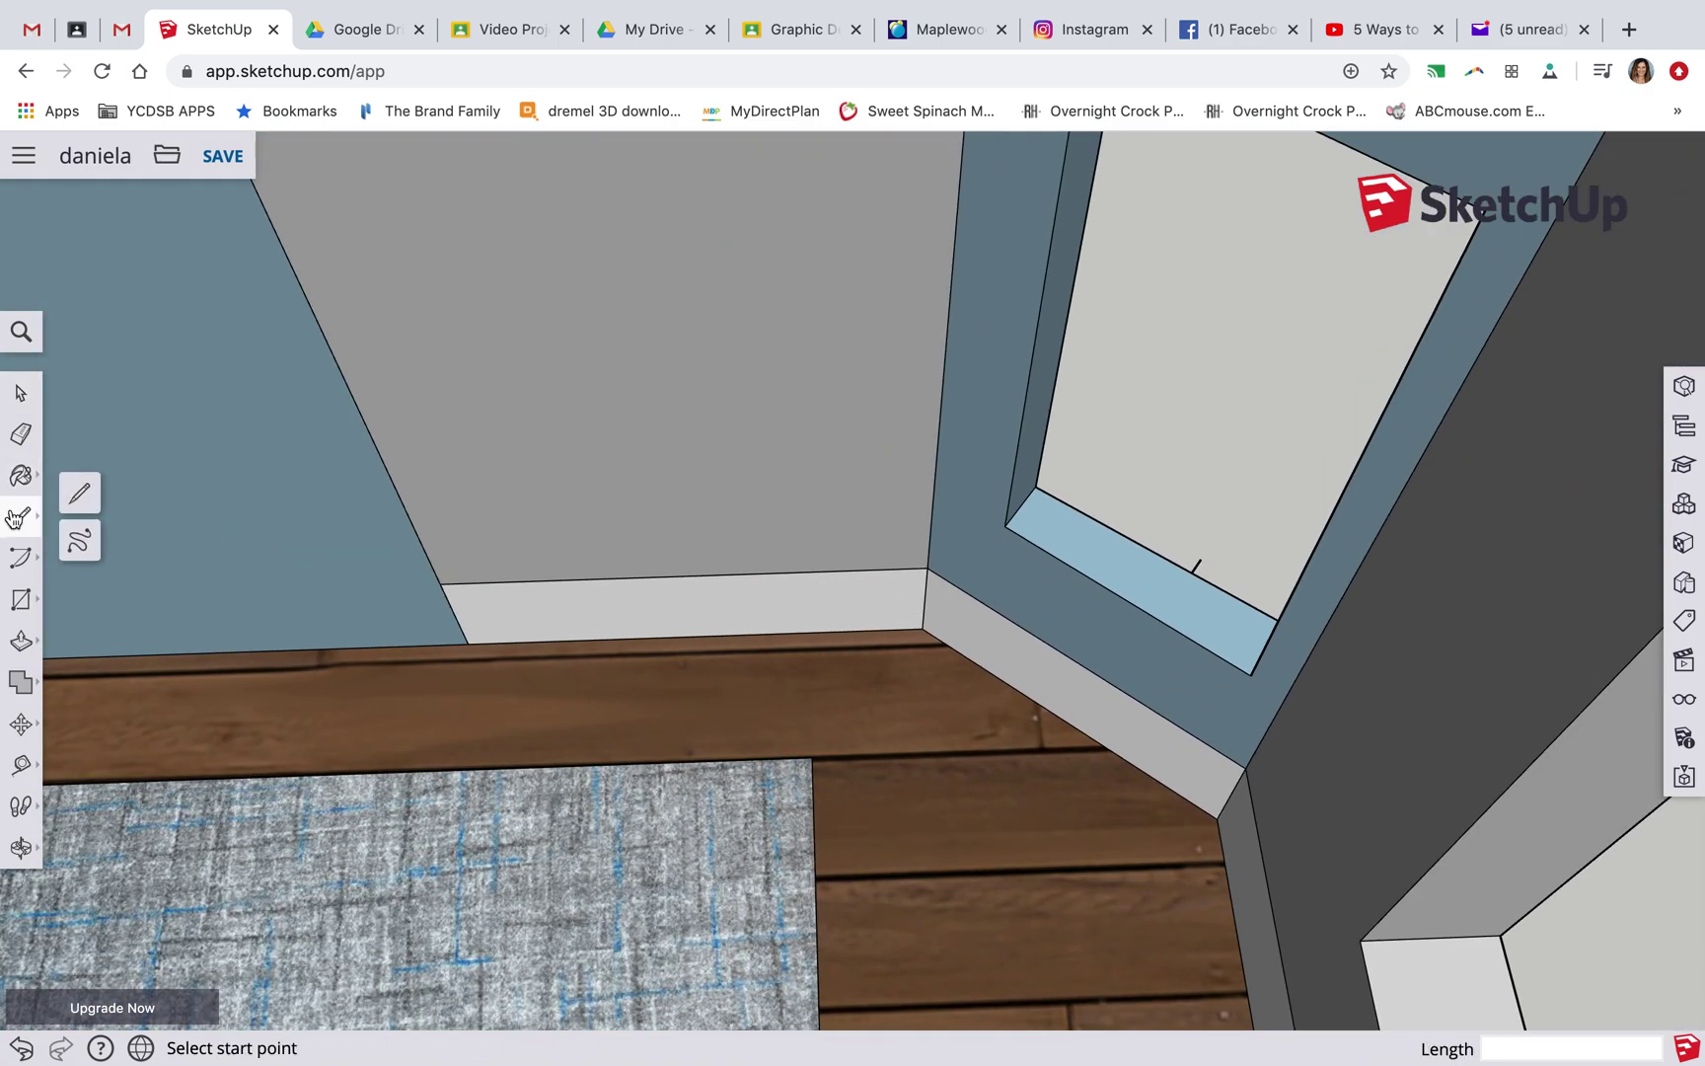
{"action": "left_click", "coordinate": [1064, 719]}
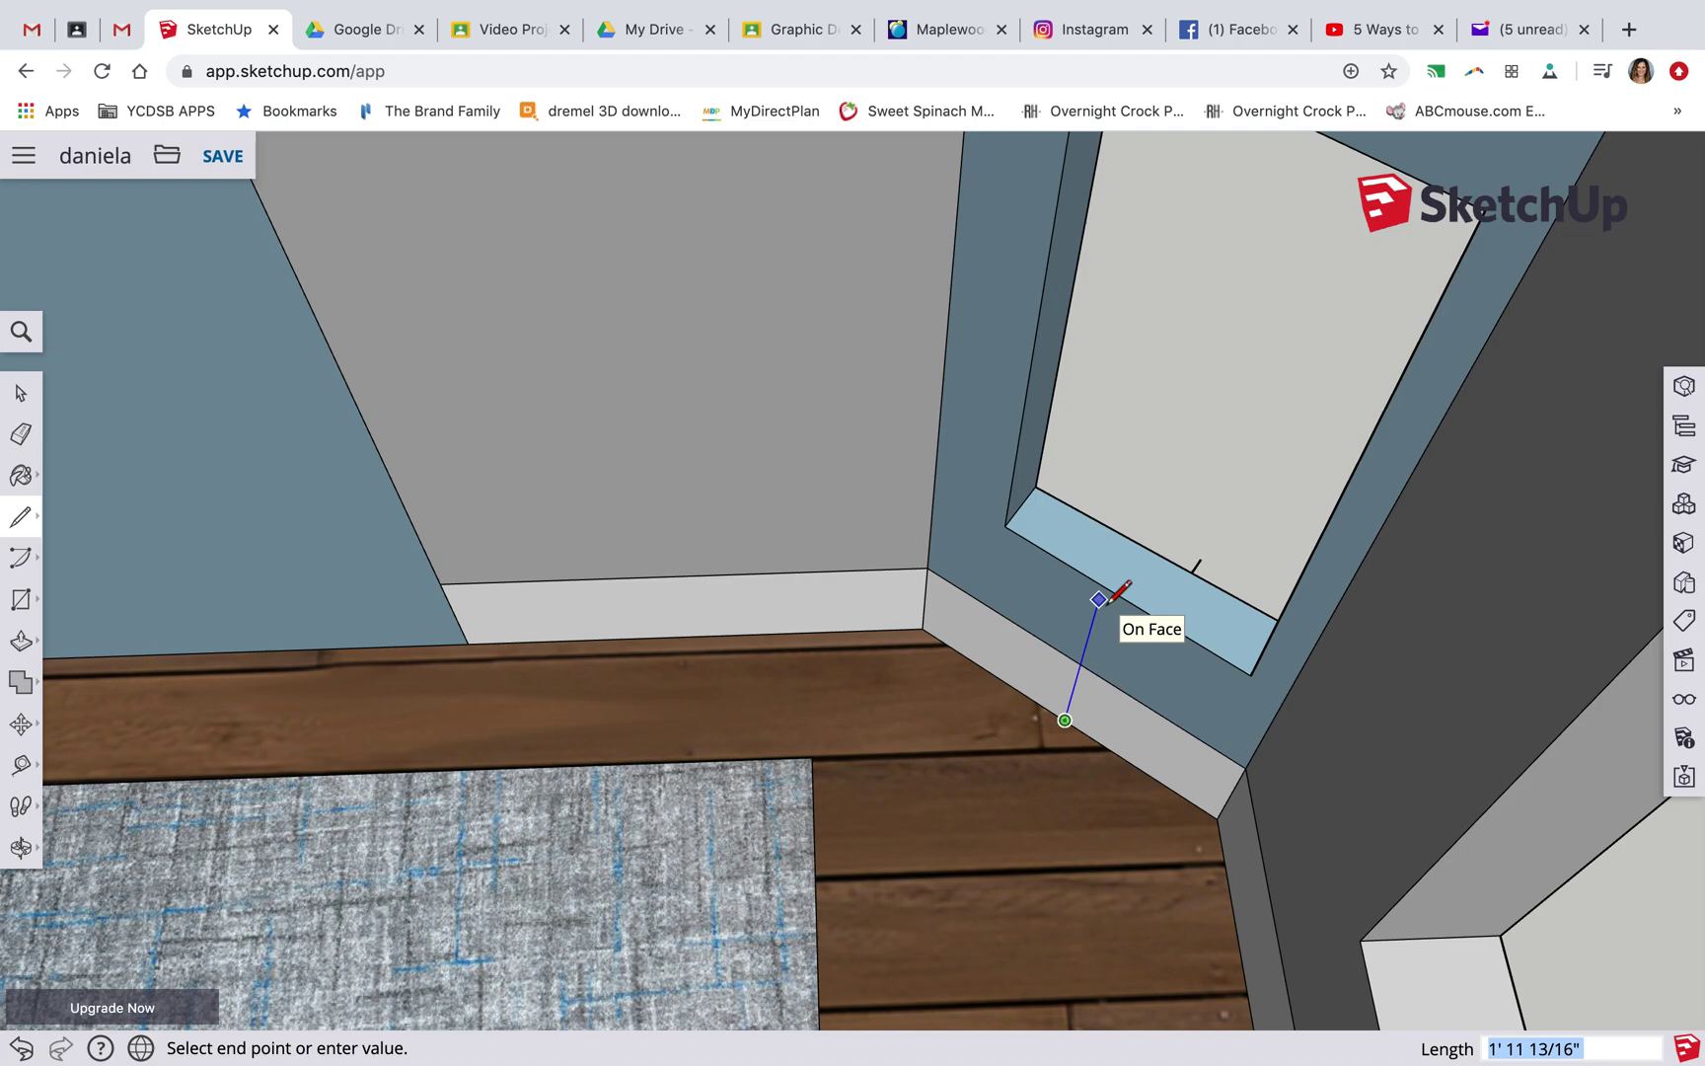
{"action": "type", "text": "4"}
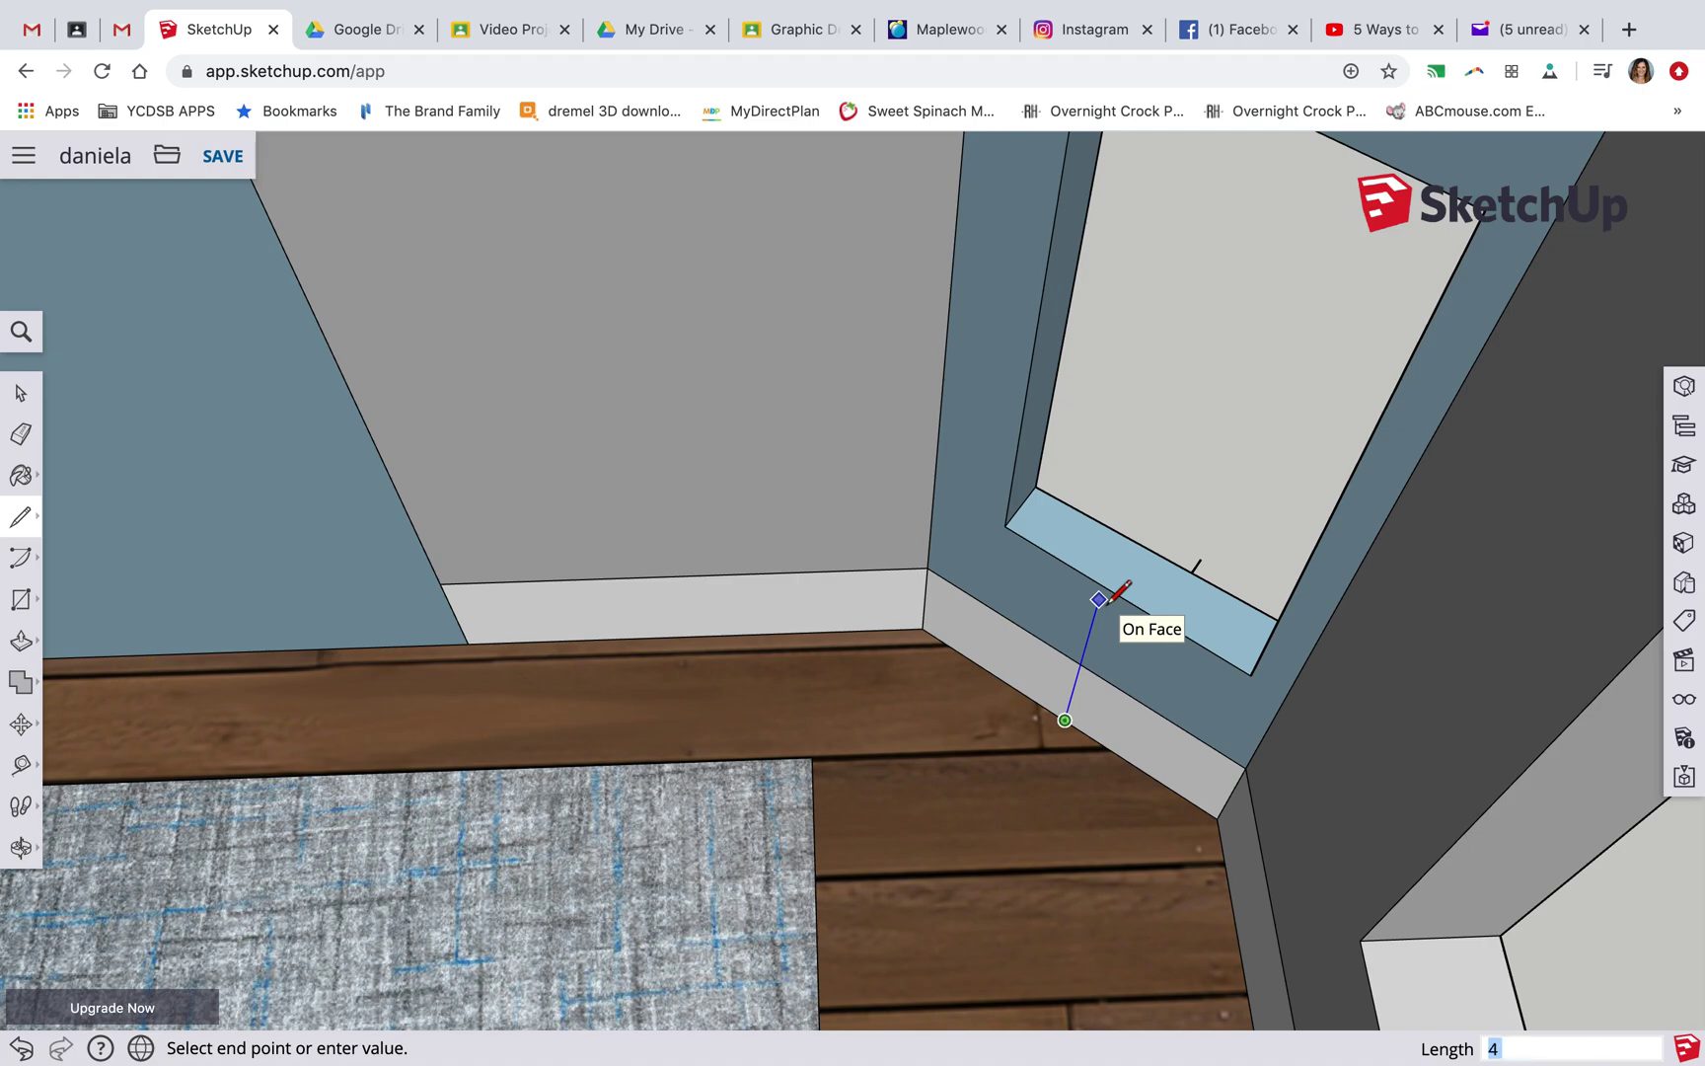
{"action": "type", "text": "1"}
{"action": "key", "text": "Return"}
Try to raise the window sill 1' 3 3/8" with Push/Pull to the vertical line's end, and undo both the raise and the line
{"action": "left_click", "coordinate": [22, 642]}
{"action": "left_click", "coordinate": [1150, 582]}
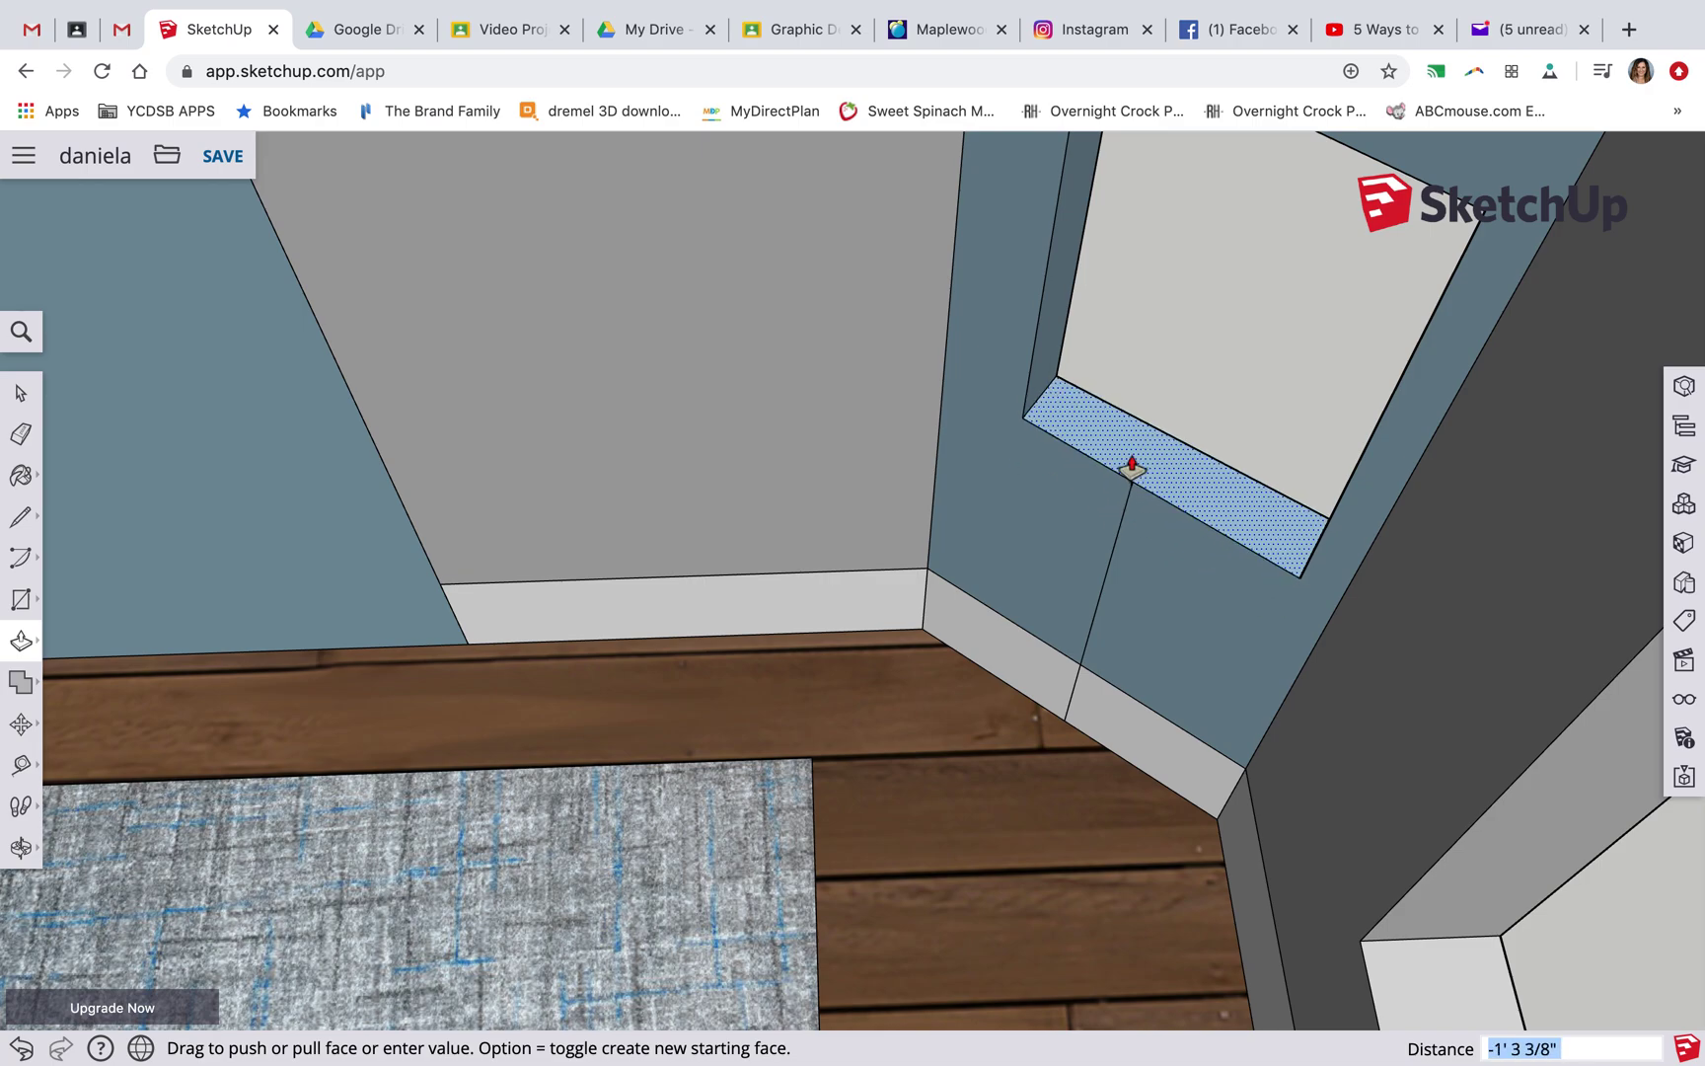
{"action": "left_click", "coordinate": [1131, 466]}
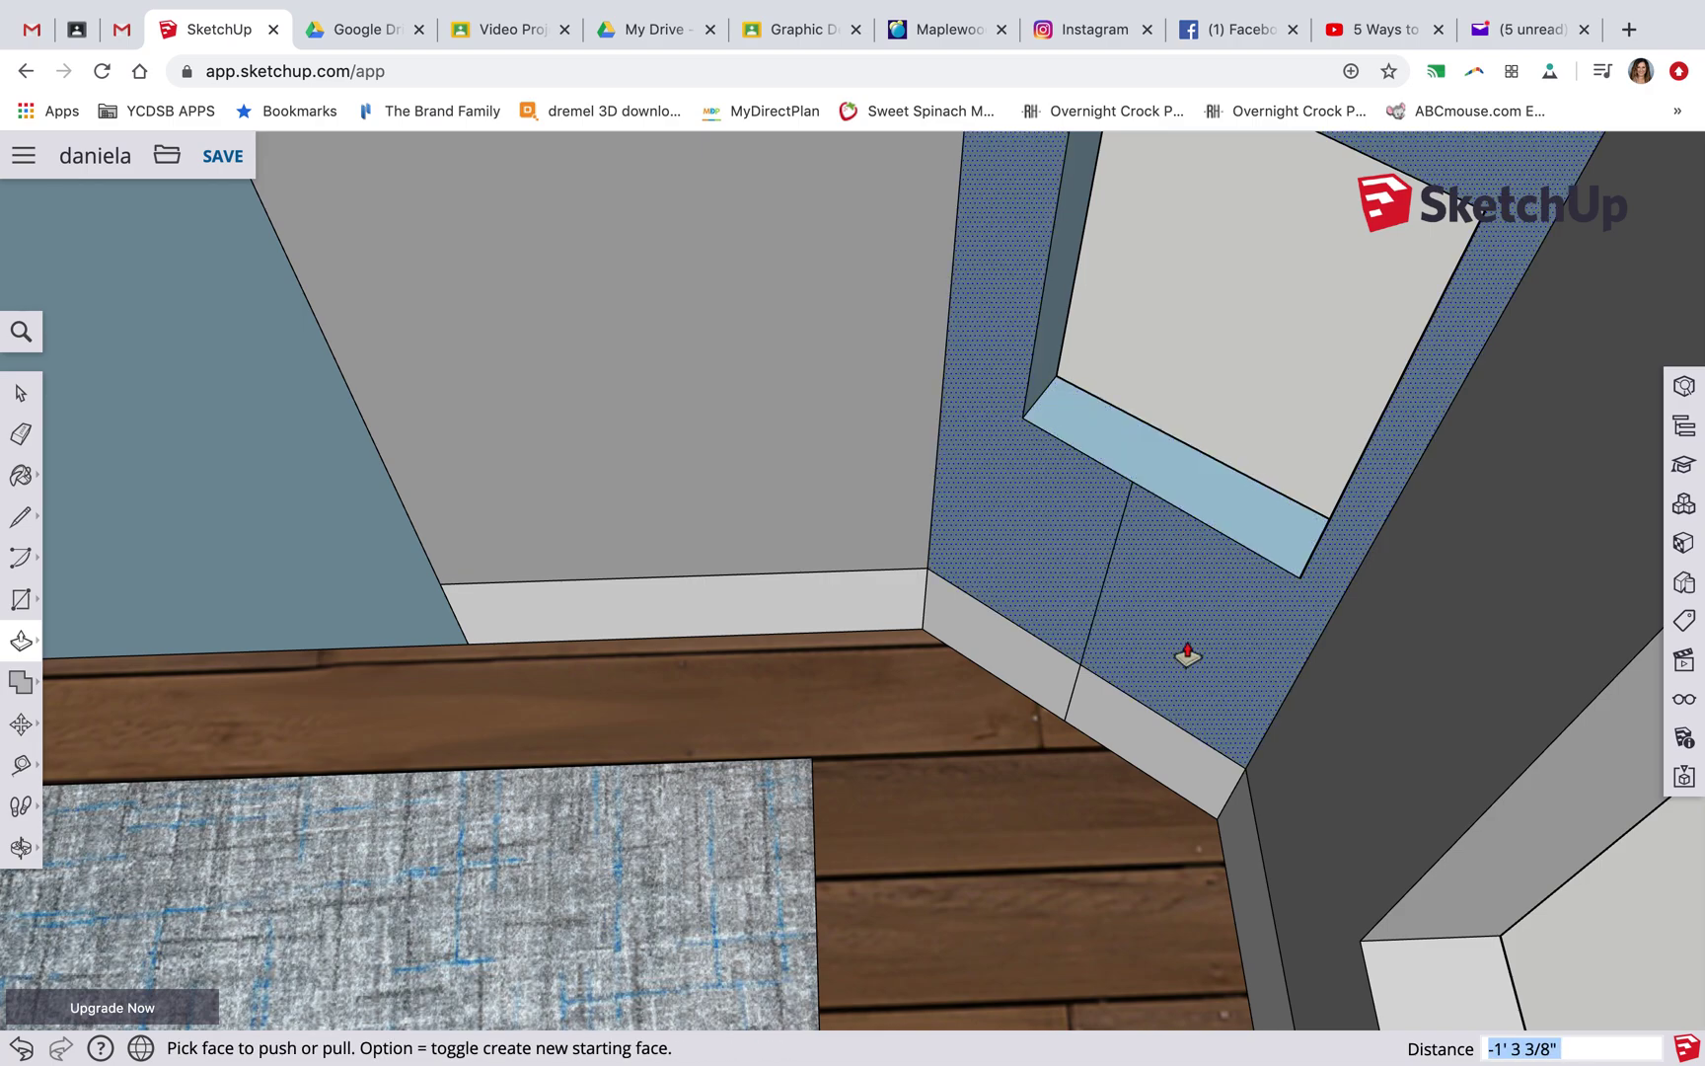
{"action": "key", "text": "super+z"}
{"action": "key", "text": "super+z"}
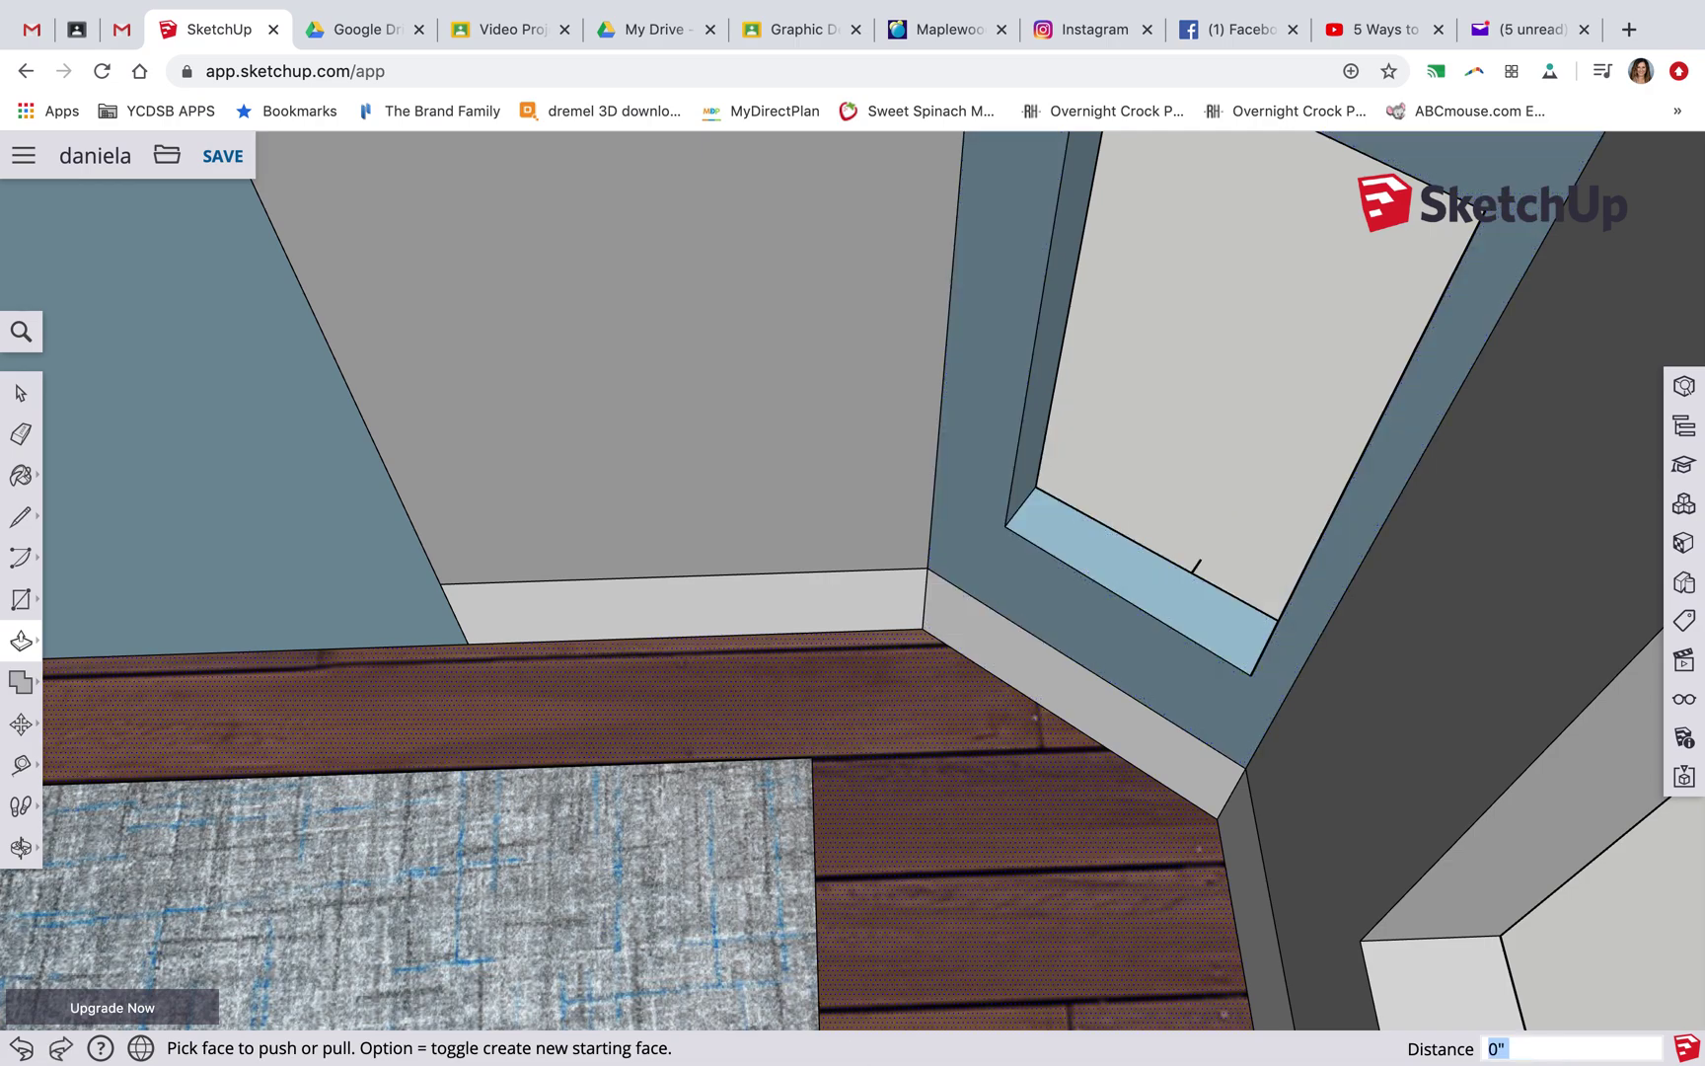